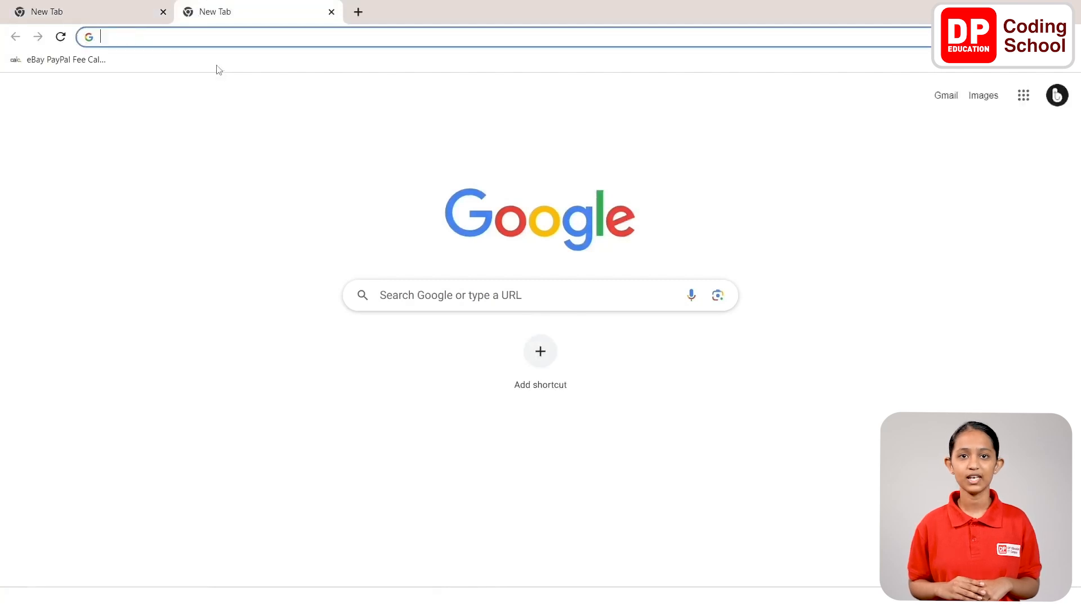
Open the website Thunkable.com in the browser tab
text(Thunkable)
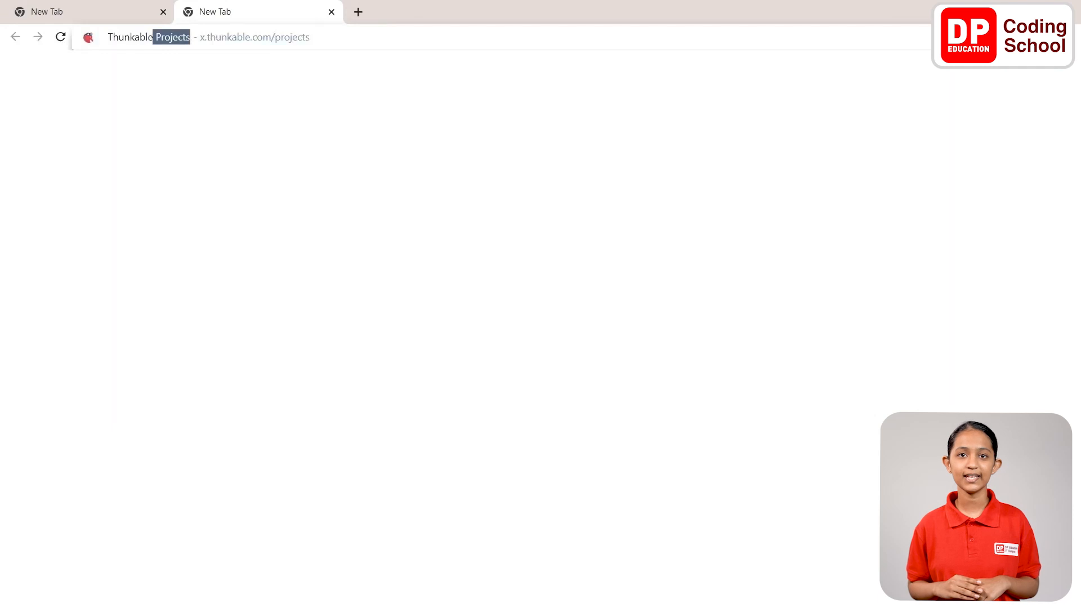
text(.com)
key(Return)
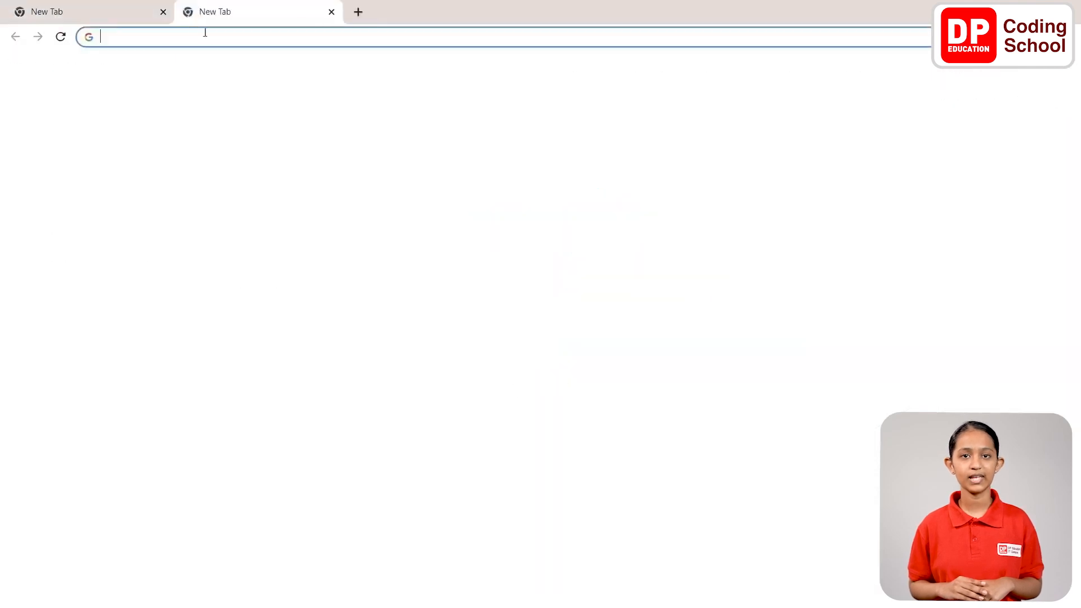
Open the website dpcode.lk in the browser tab
text(dp)
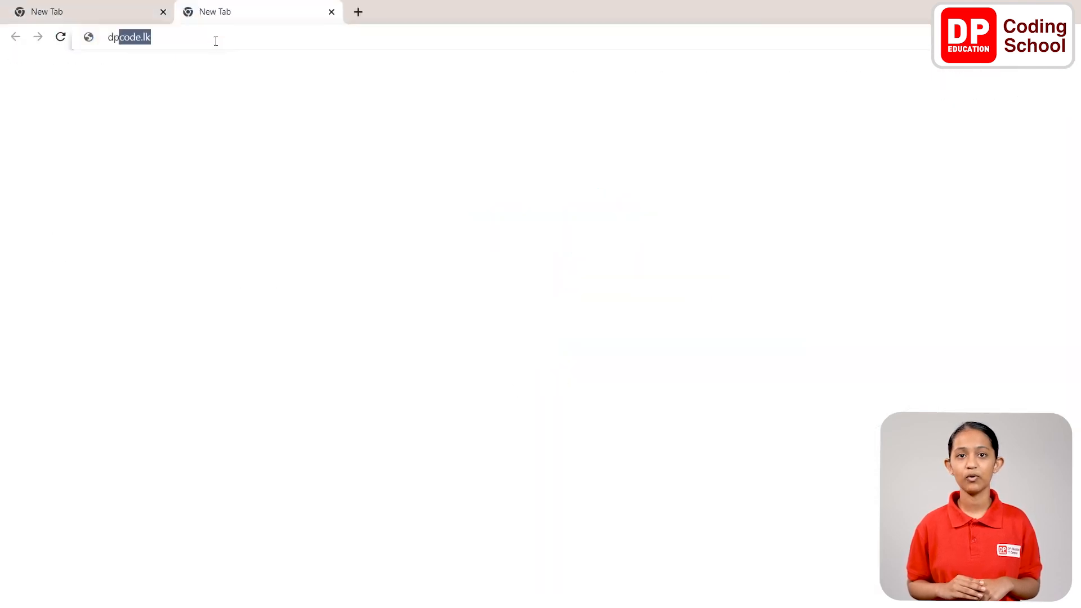
text(code)
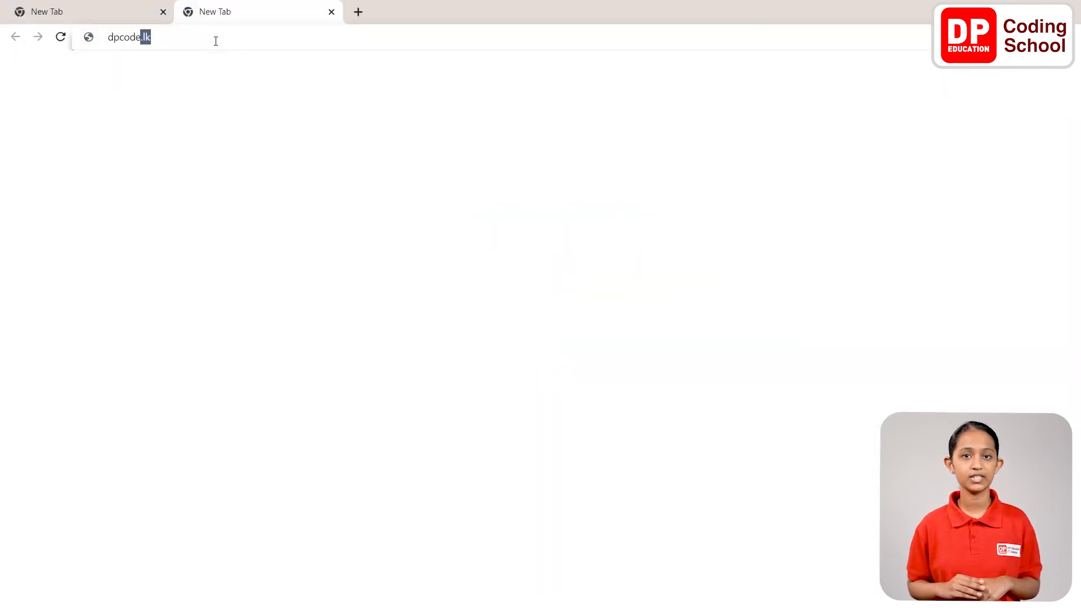
text(.lk)
key(Return)
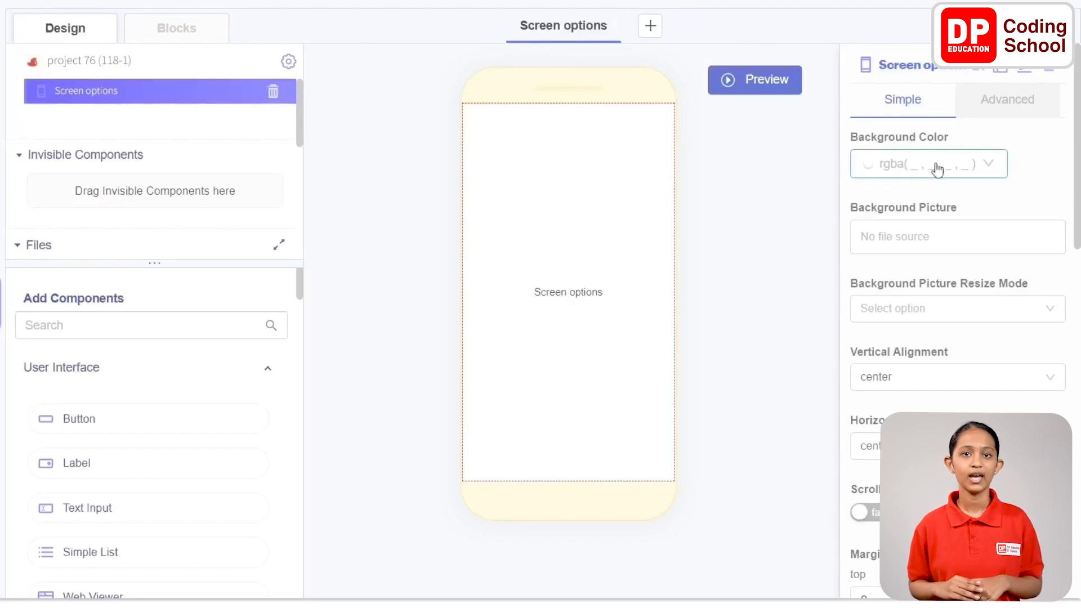
Set the background color of the Screen options screen to hex B3F5E6
click(937, 169)
click(896, 372)
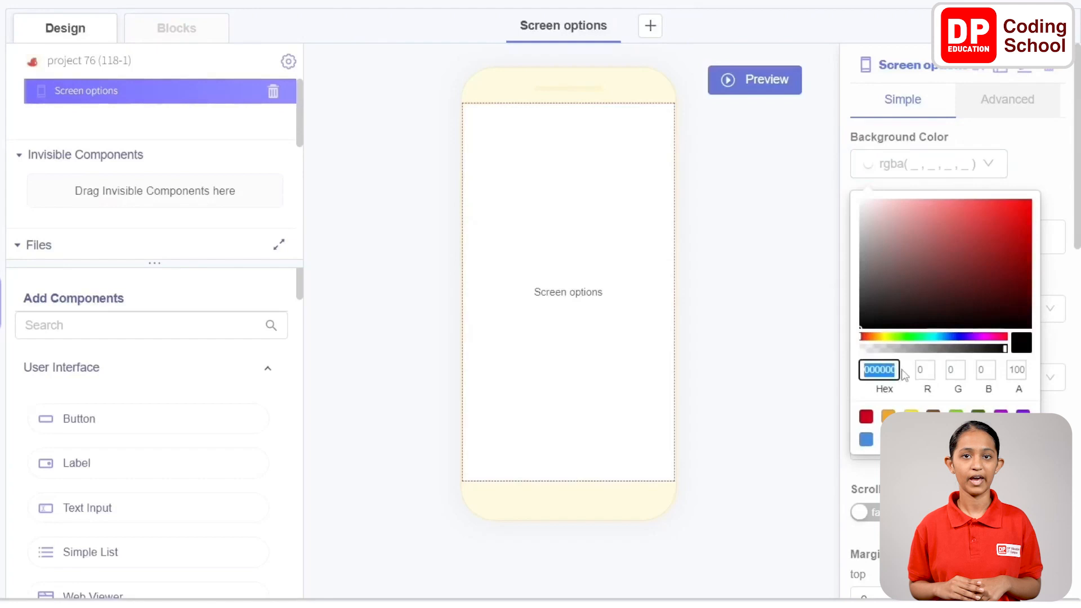
text(B3F5E6)
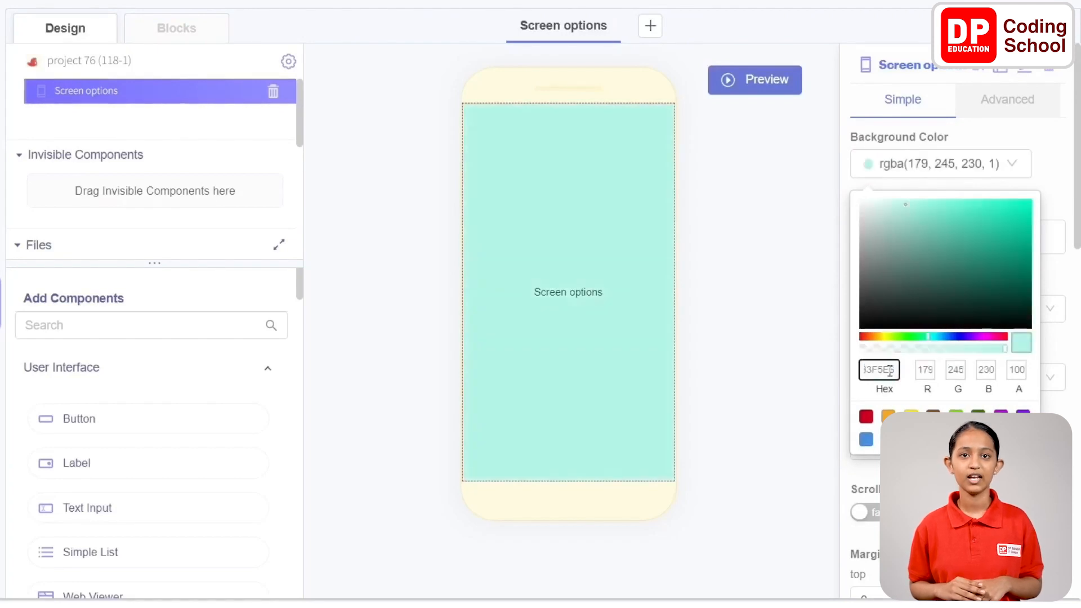
drag(892, 370, 863, 372)
click(873, 369)
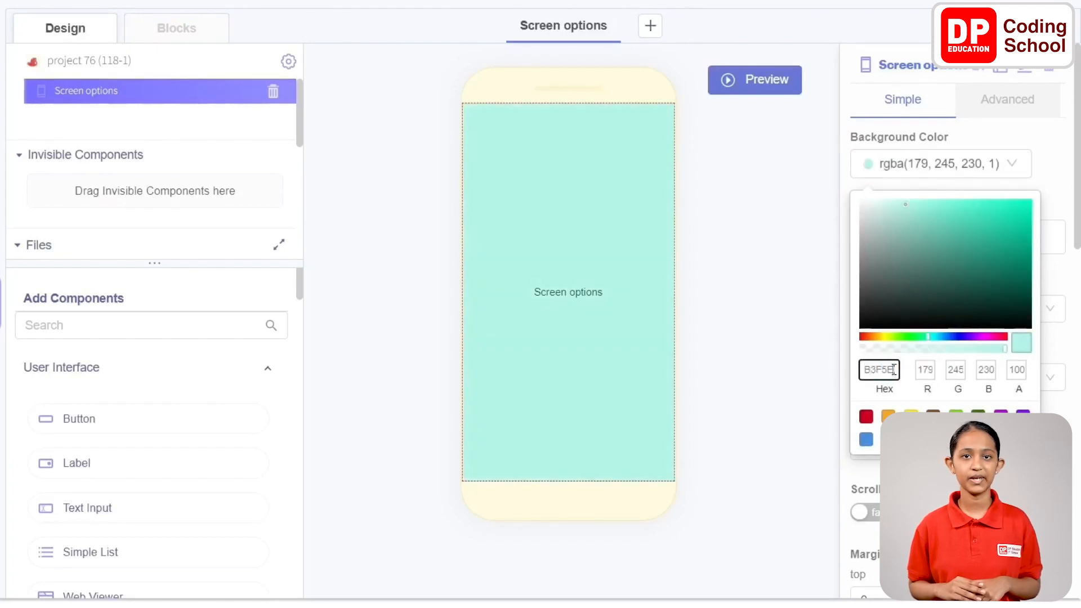
click(1056, 154)
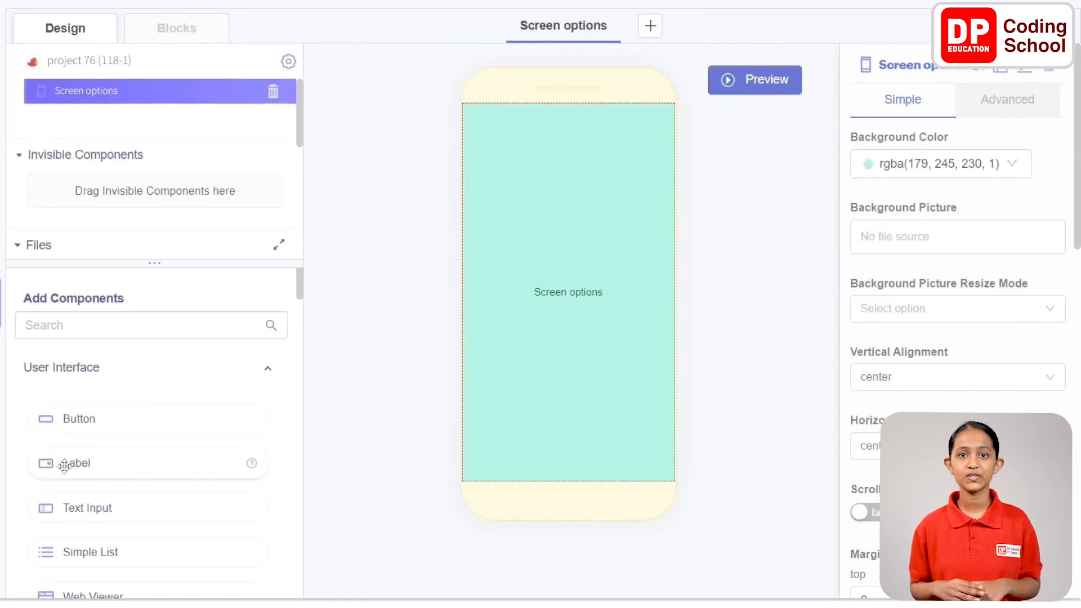
Add a Label component to the Screen options screen and rename it "Label title"
drag(66, 463, 550, 286)
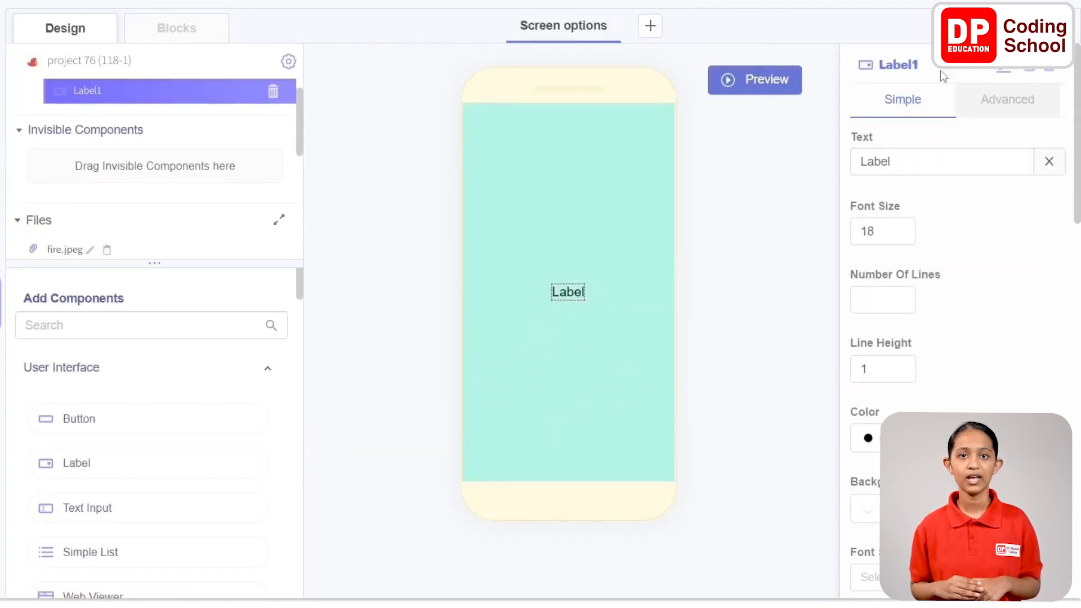
click(1005, 73)
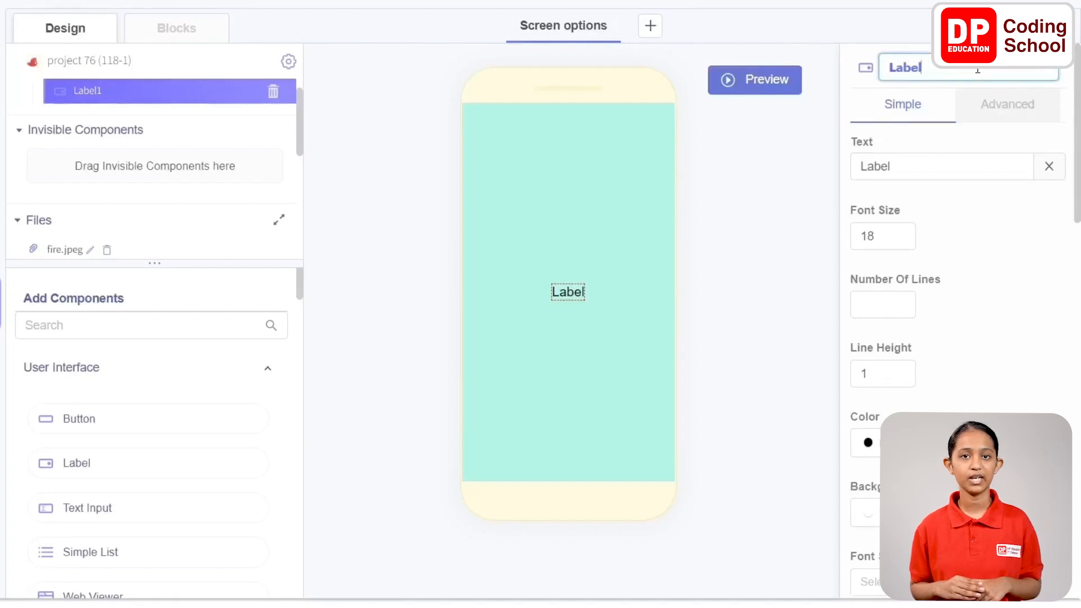
text(title)
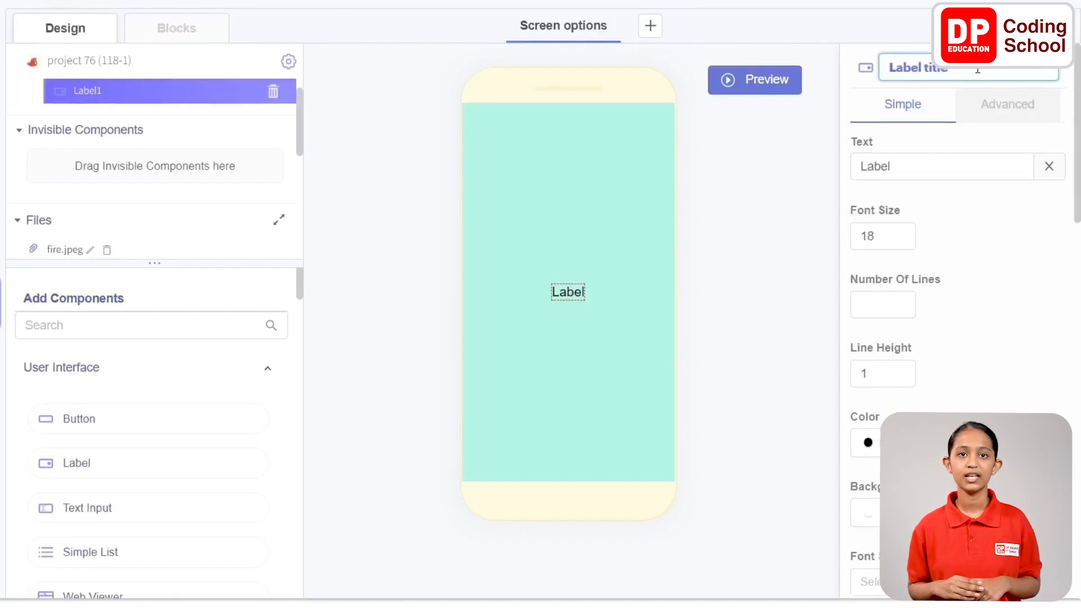
key(Return)
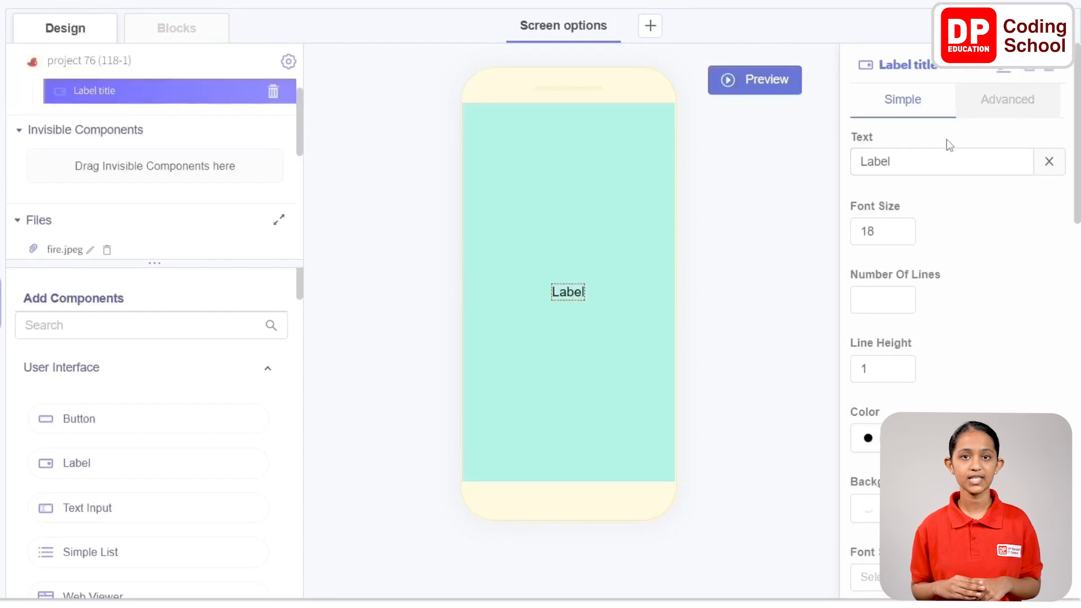
Set the title label's text to "Click on a superhero" and its font size to 22
click(969, 164)
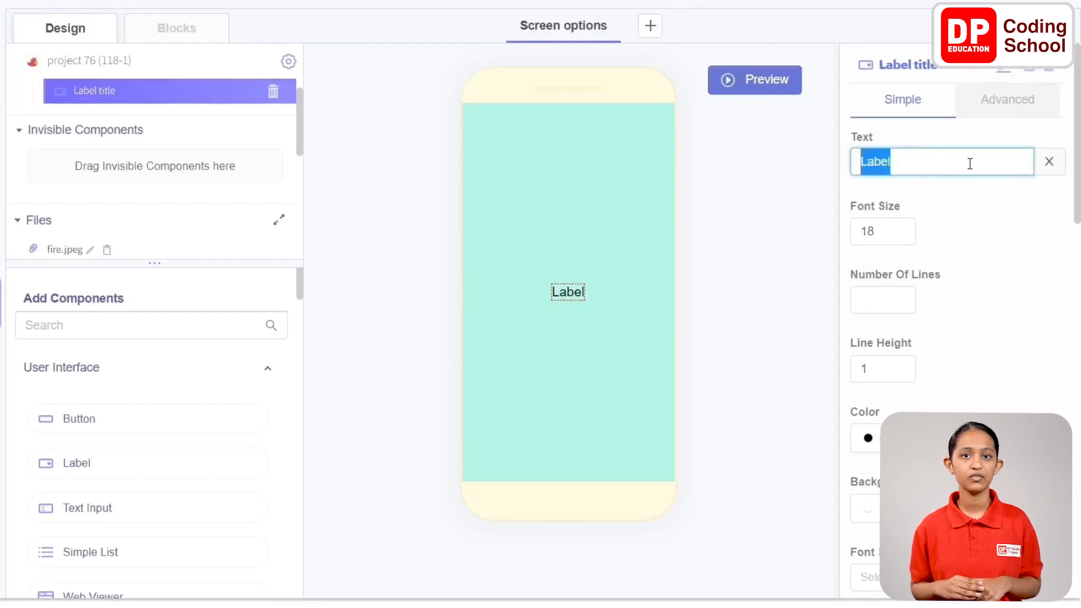
text(Click on a superhero)
double_click(887, 231)
text(22)
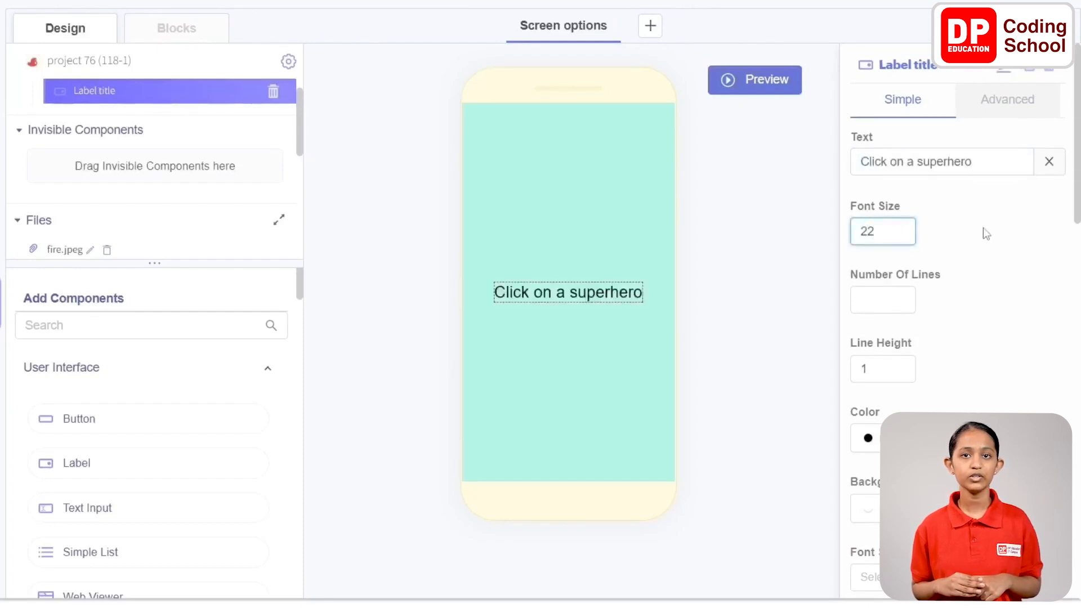
click(985, 229)
Set the title label's font weight to Bold and its text color to light green, rgba(126, 211, 33, 1)
scroll(984, 227, down, 2)
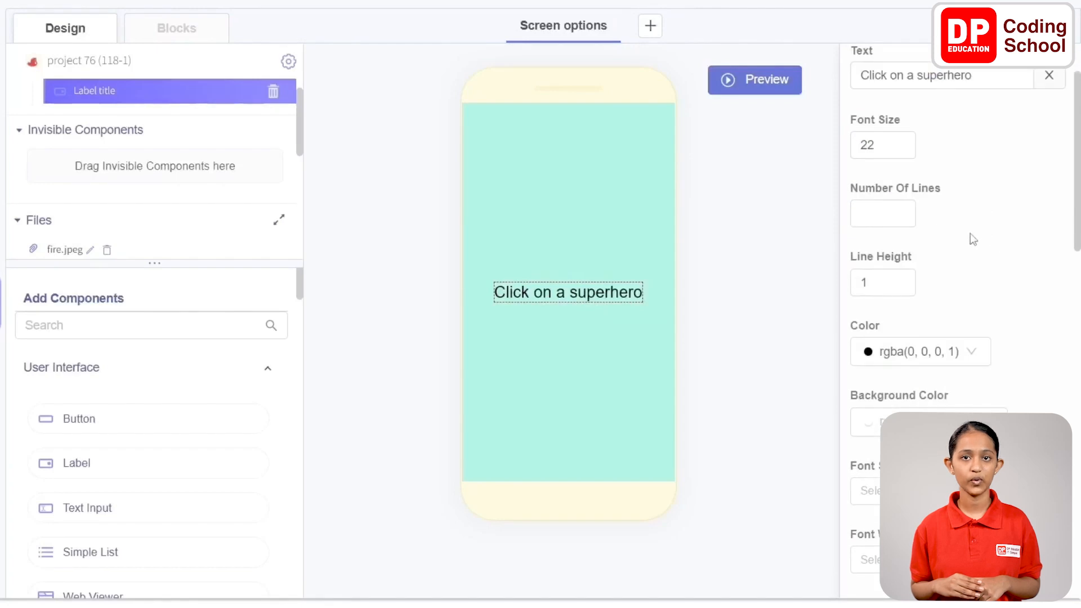
scroll(968, 233, down, 6)
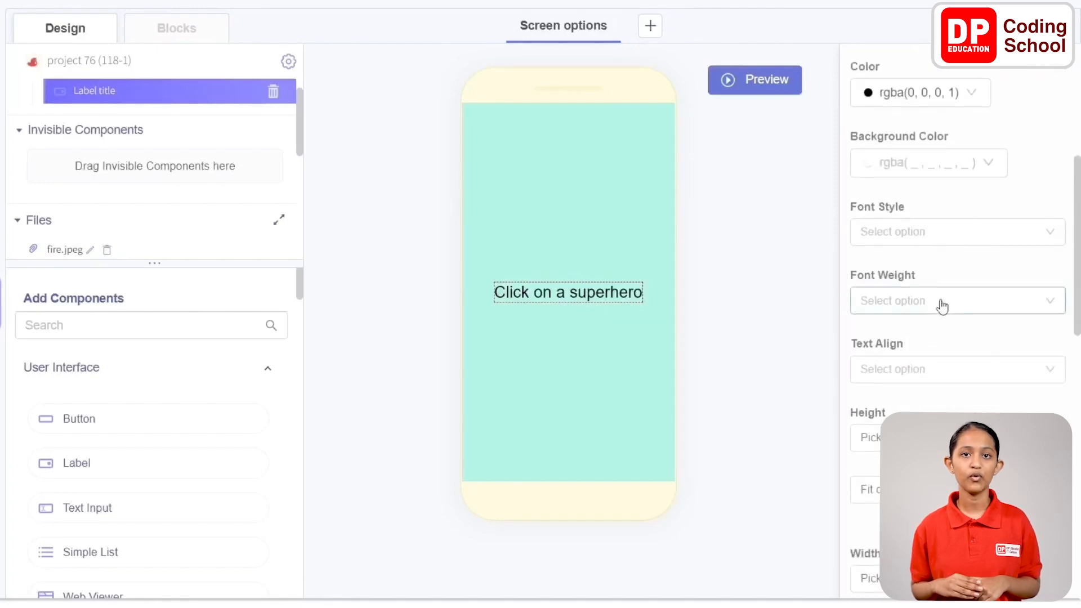
click(942, 306)
click(932, 364)
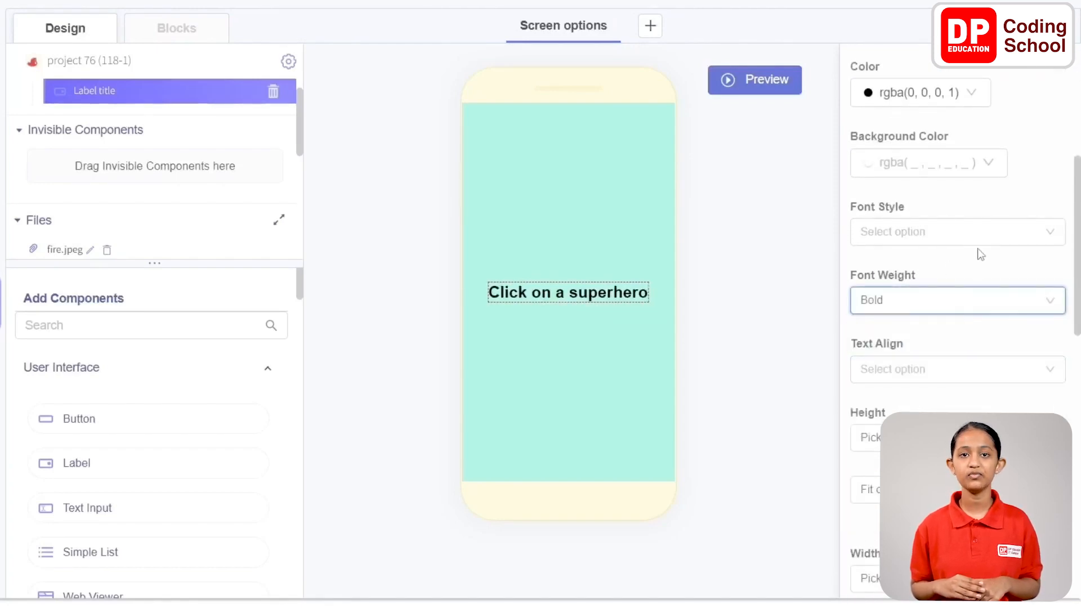
click(964, 93)
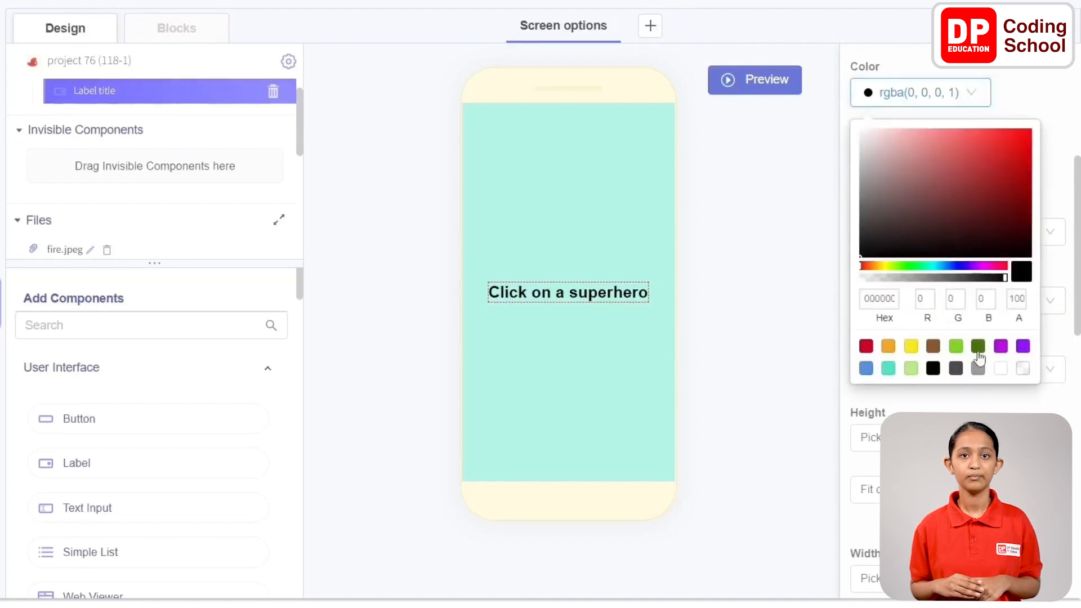
click(956, 346)
click(1051, 136)
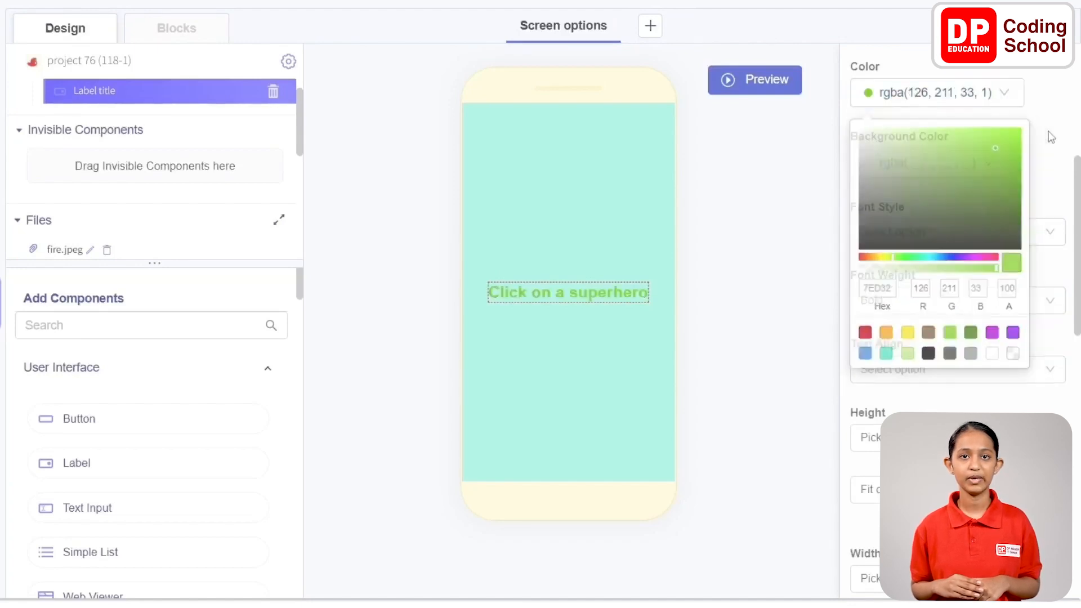
Add two Image components to the screen and order them below the title label, with Image1 above Image2
scroll(1037, 145, up, 3)
scroll(169, 411, down, 5)
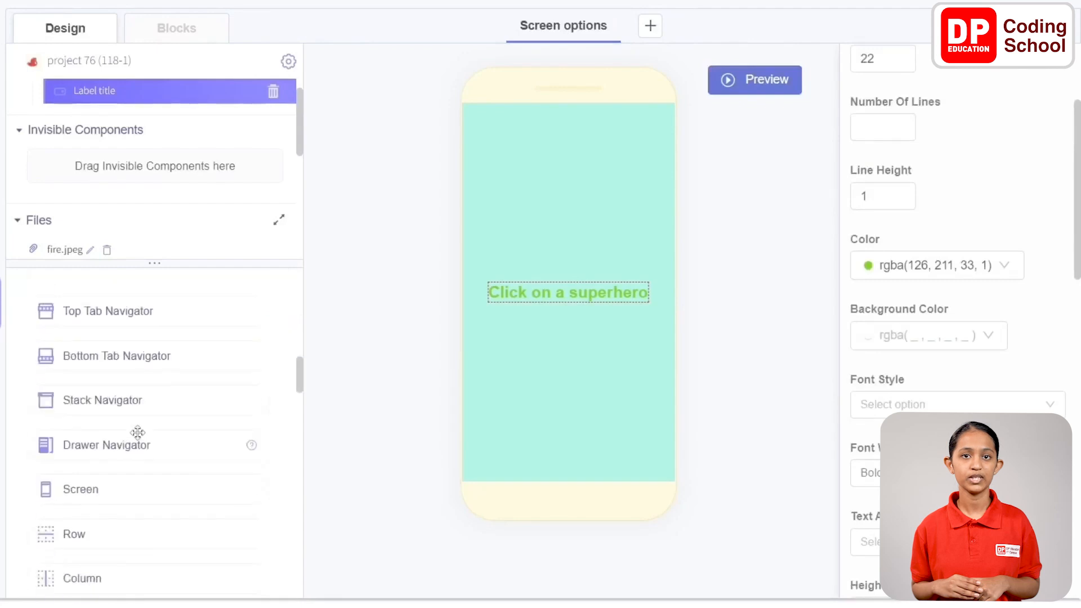
scroll(141, 434, down, 10)
scroll(145, 431, up, 5)
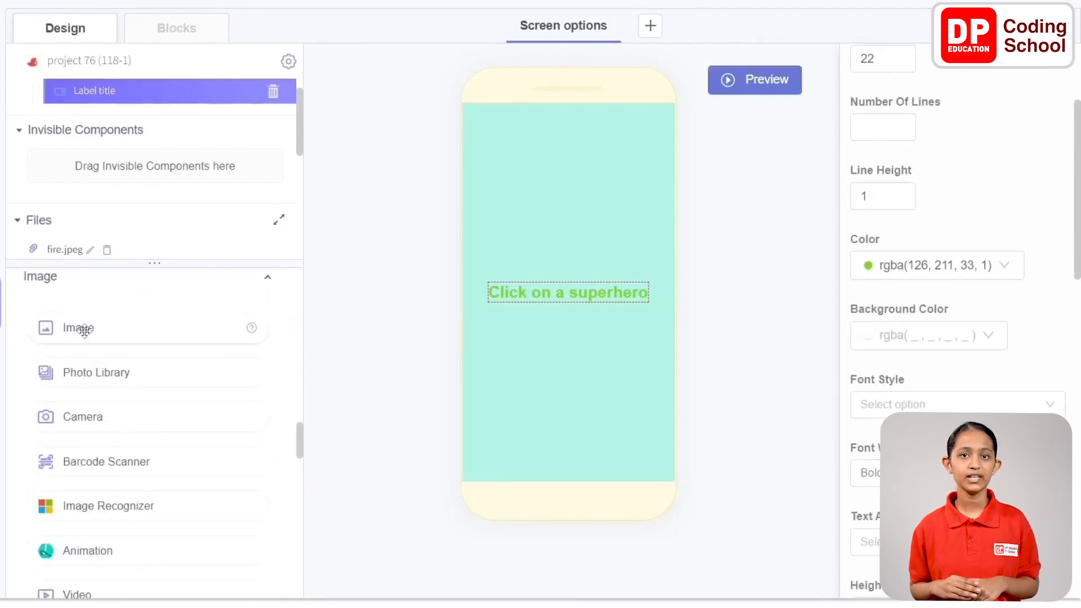
drag(83, 331, 552, 319)
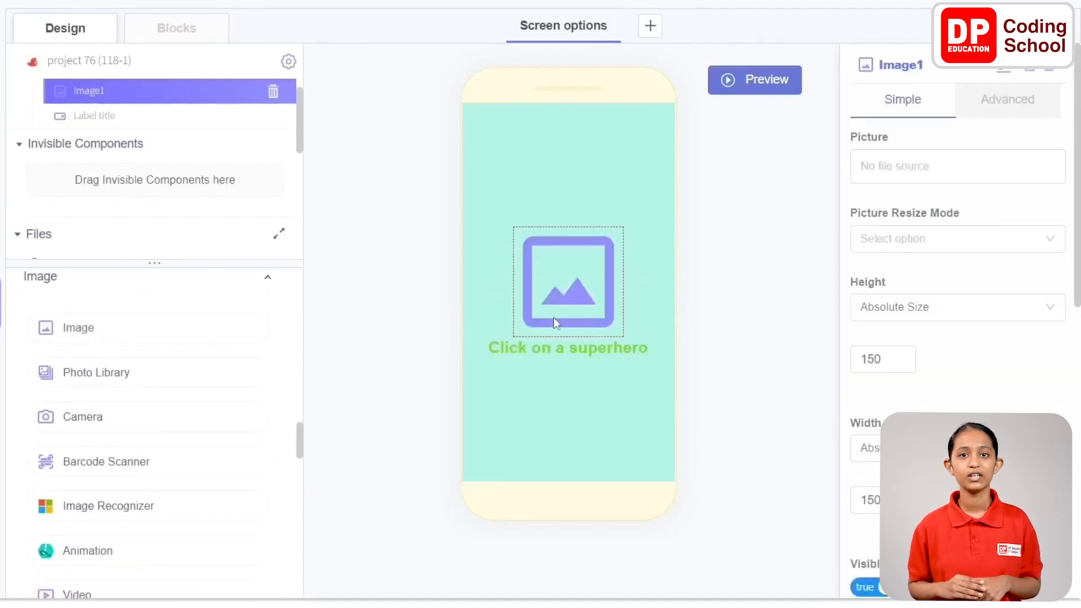
drag(90, 328, 522, 379)
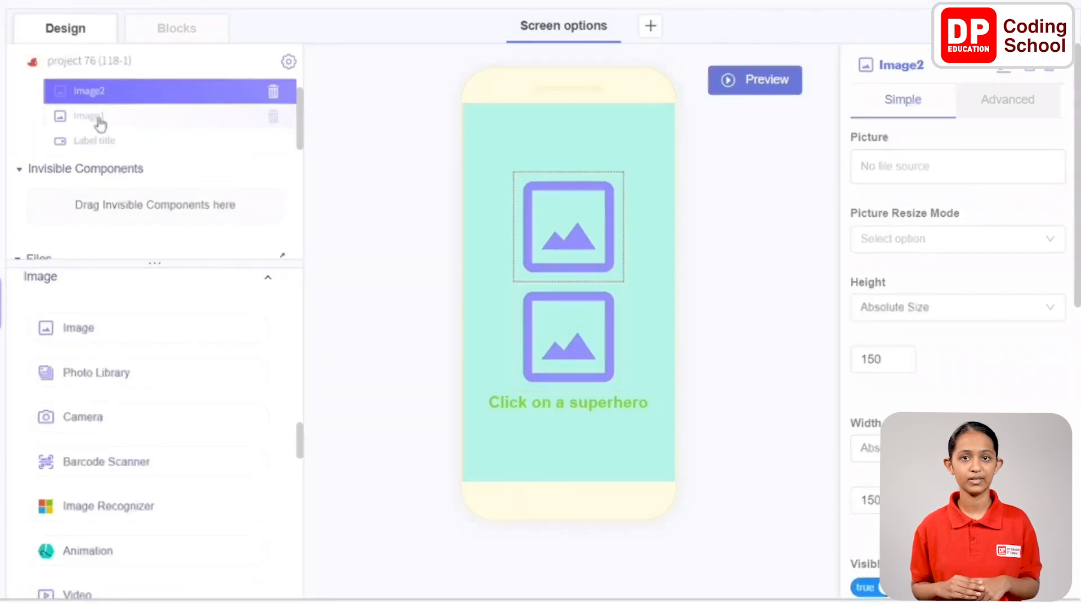
drag(100, 94, 107, 133)
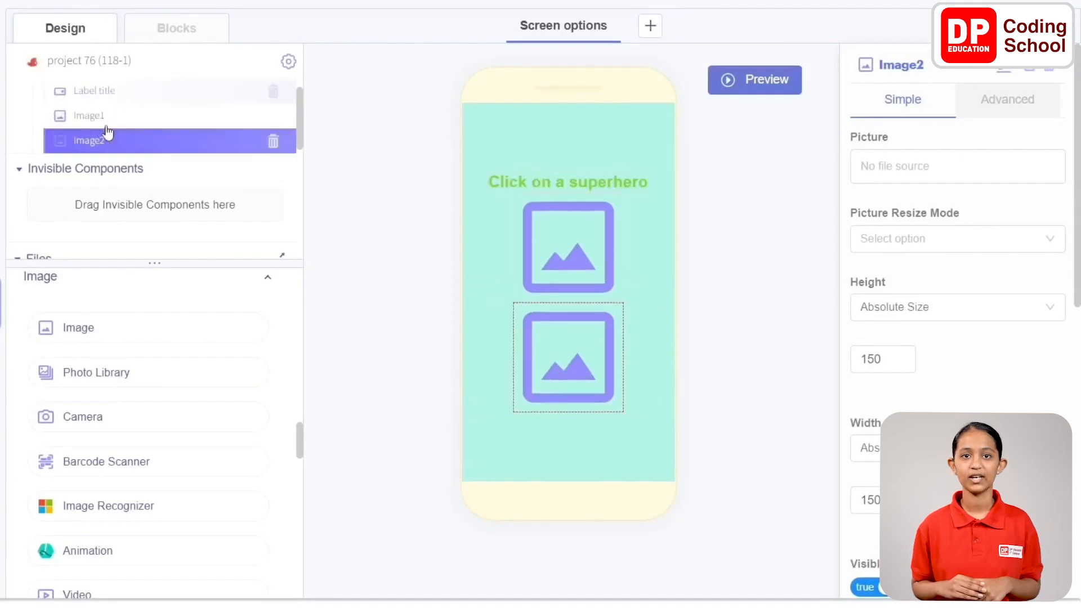
Rename the Image1 component as "ImageSH Male"
click(125, 116)
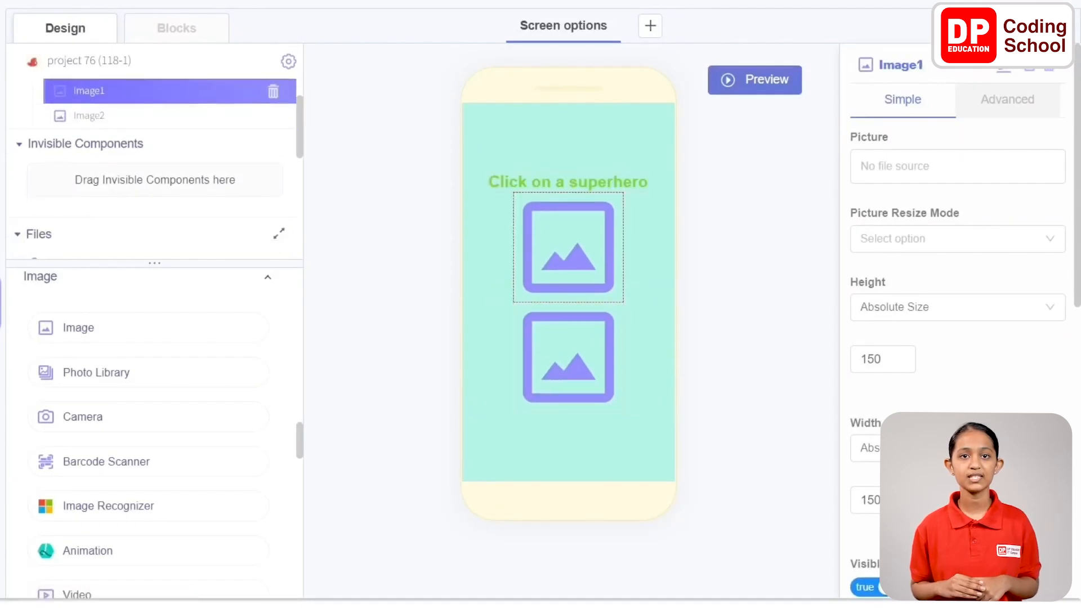
click(1002, 72)
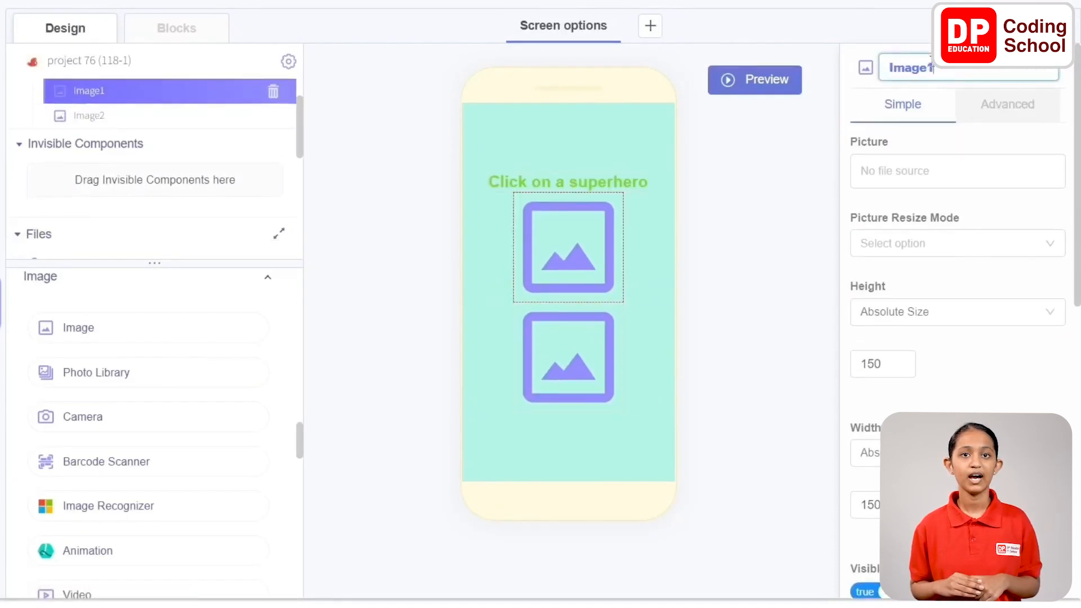
text(Sh)
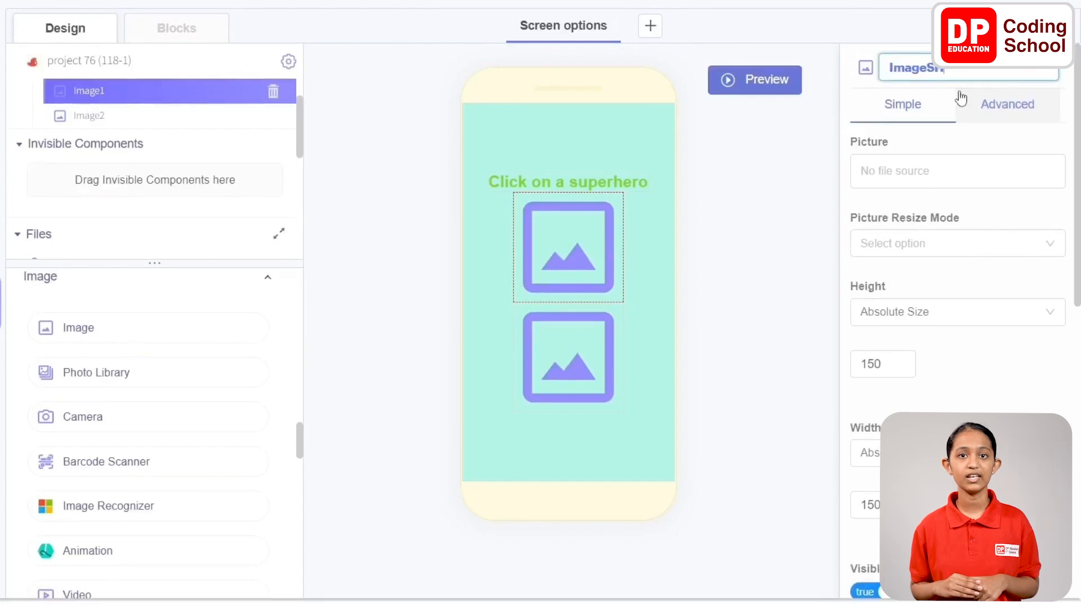
text(Male)
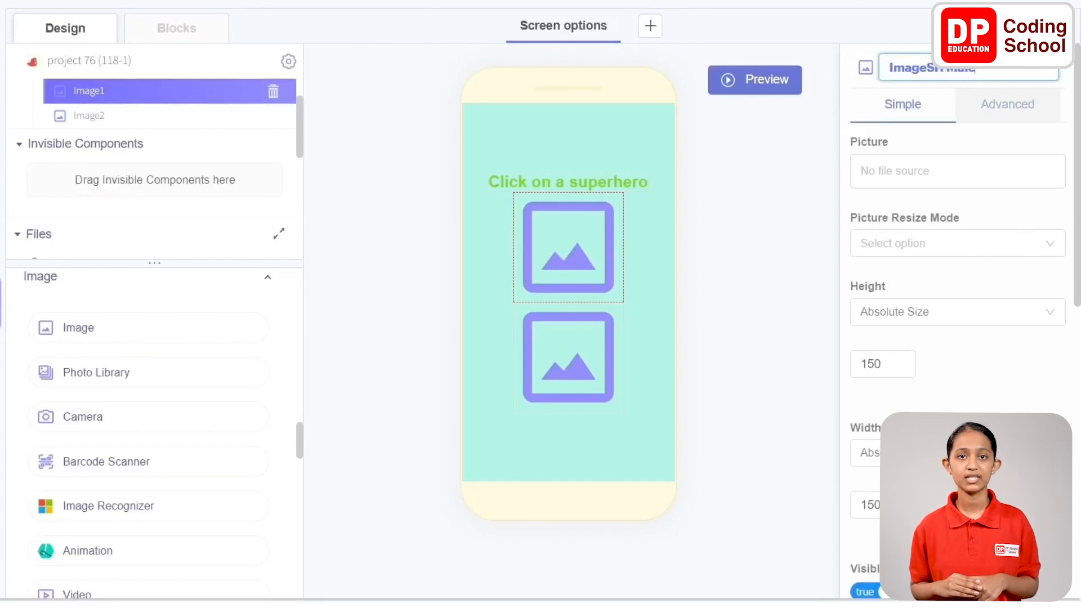
key(Return)
Assign superhero male.png as the picture of ImageSH Male and set its picture resize mode to center
click(954, 161)
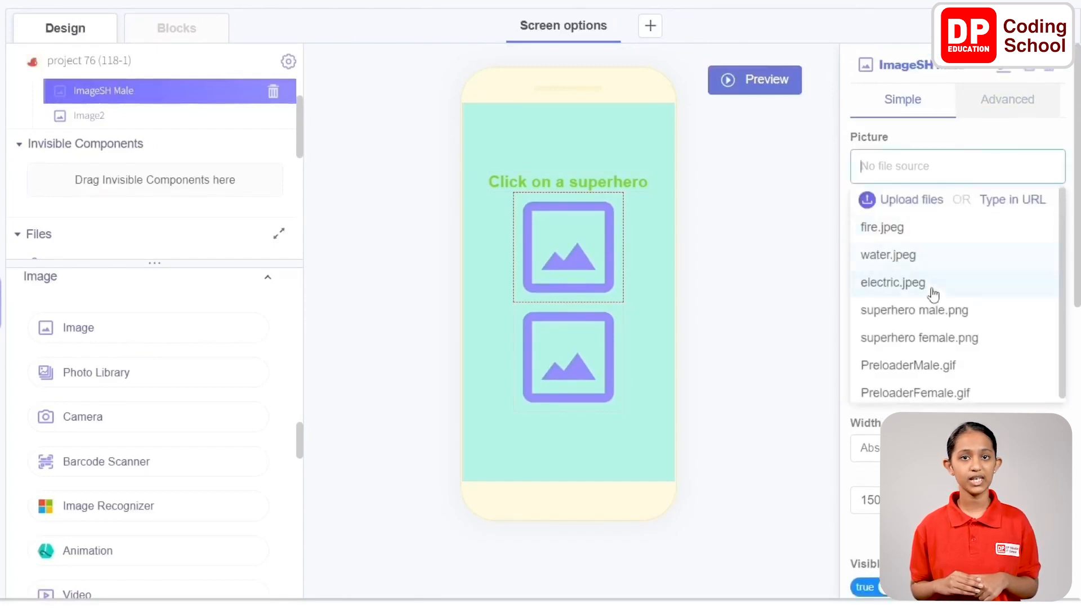
click(899, 313)
click(983, 144)
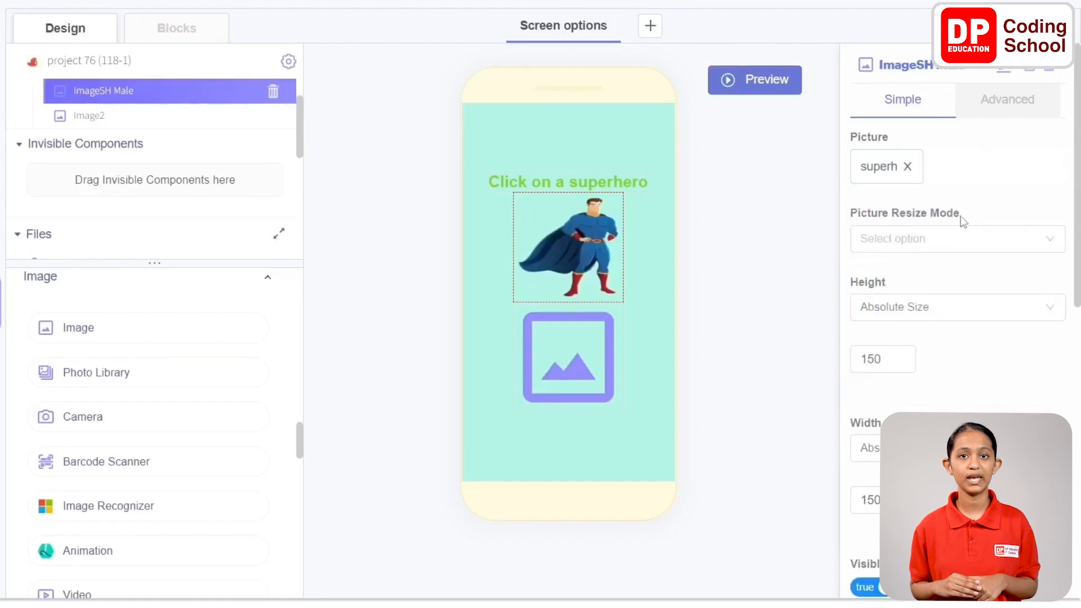
click(986, 238)
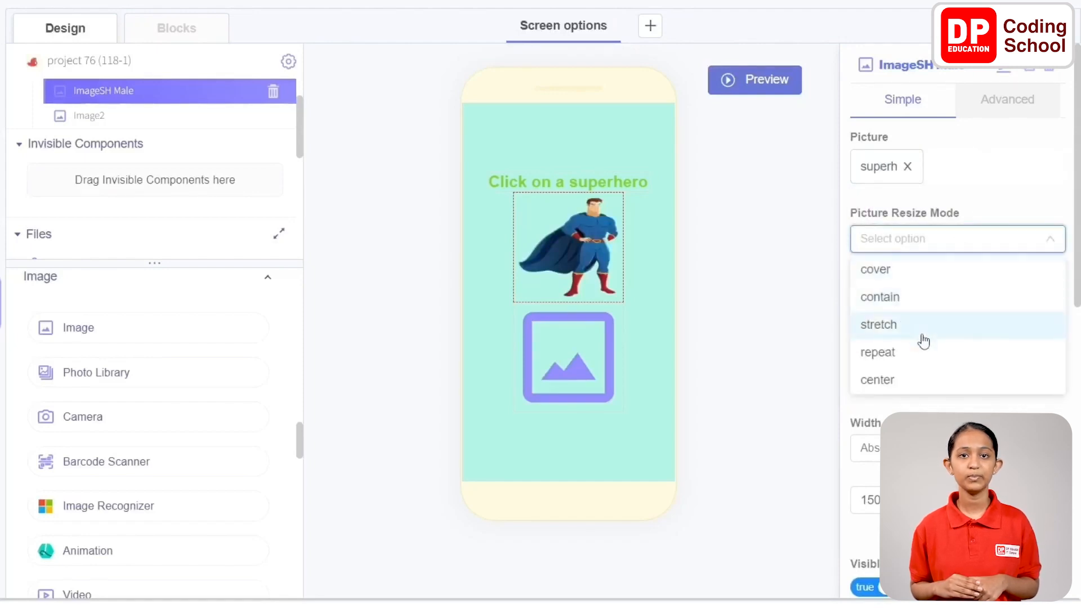
click(918, 381)
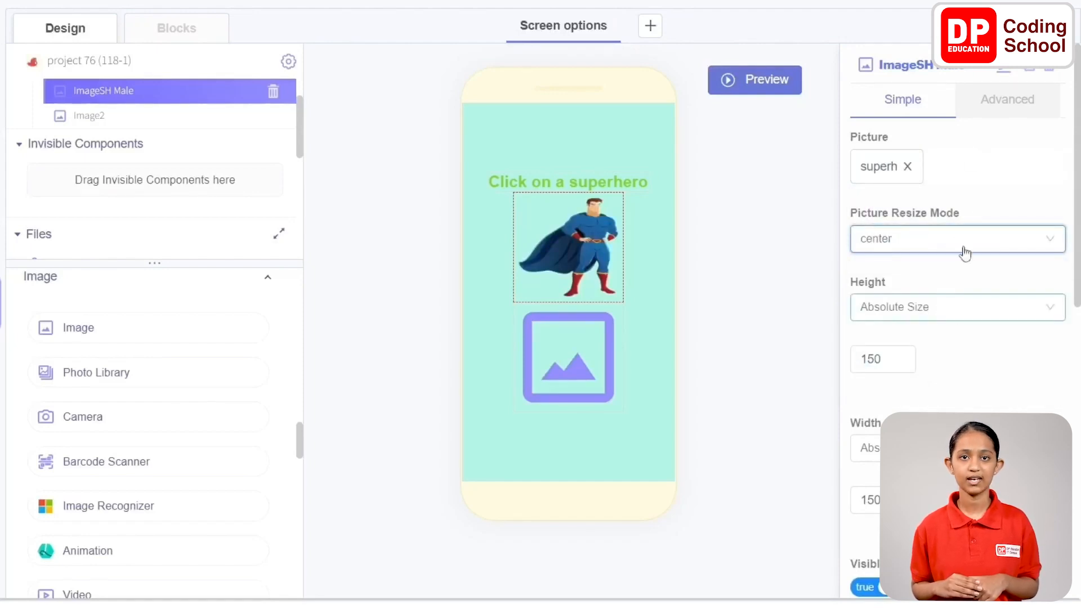
Rename the Image2 component as "ImageSH Female"
click(121, 115)
click(979, 69)
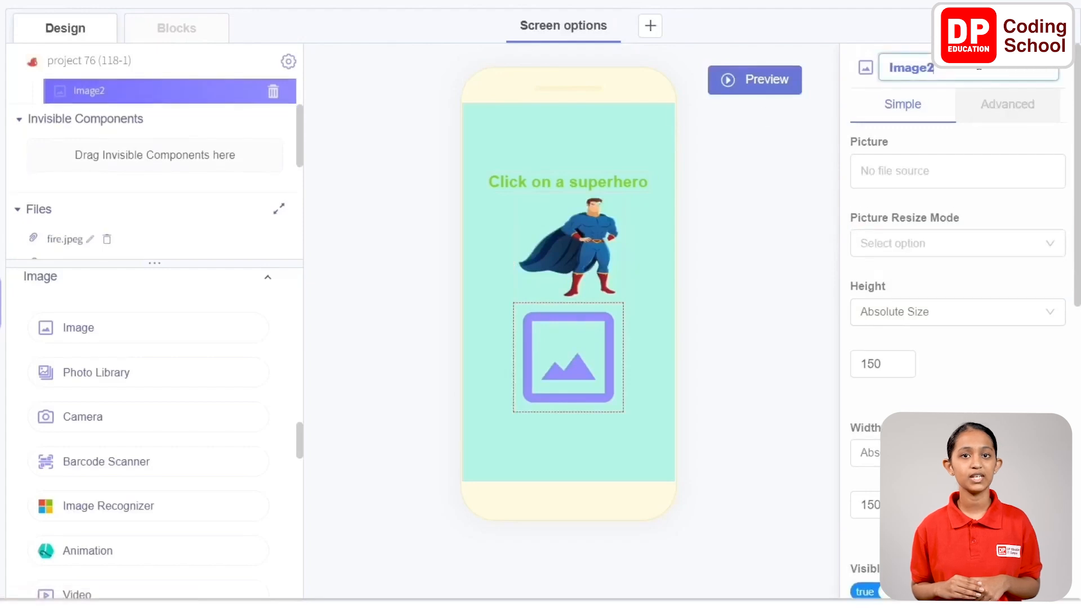
key(BackSpace)
text(SH)
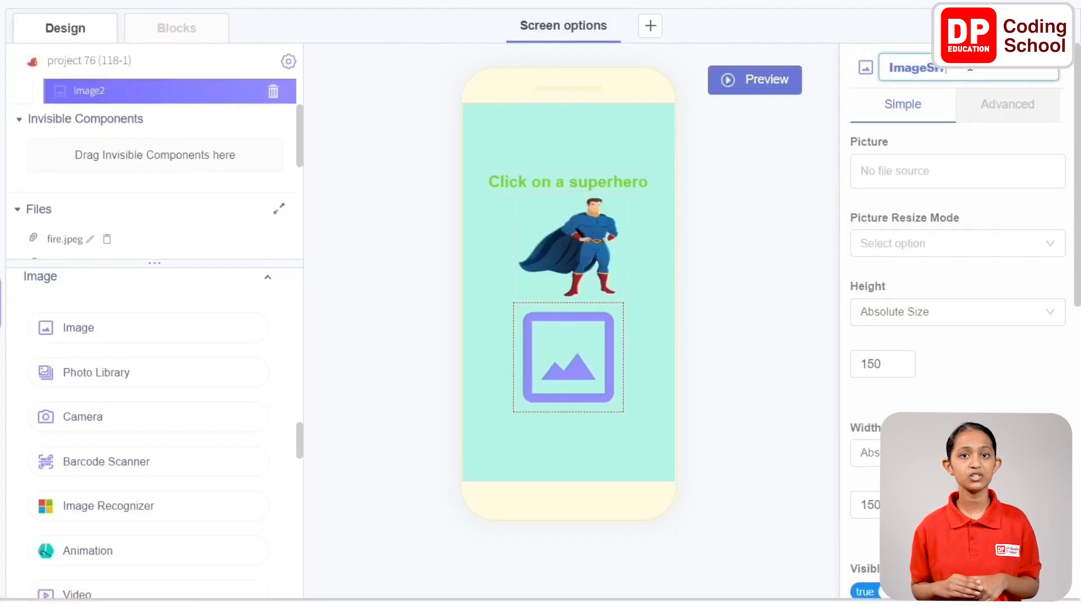
text(Female)
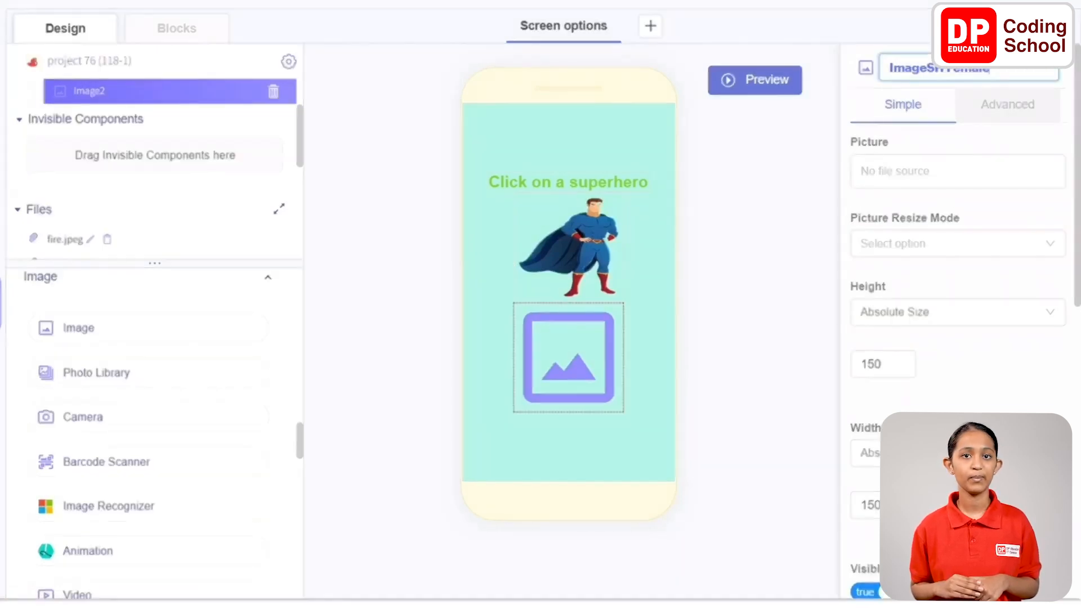
key(Return)
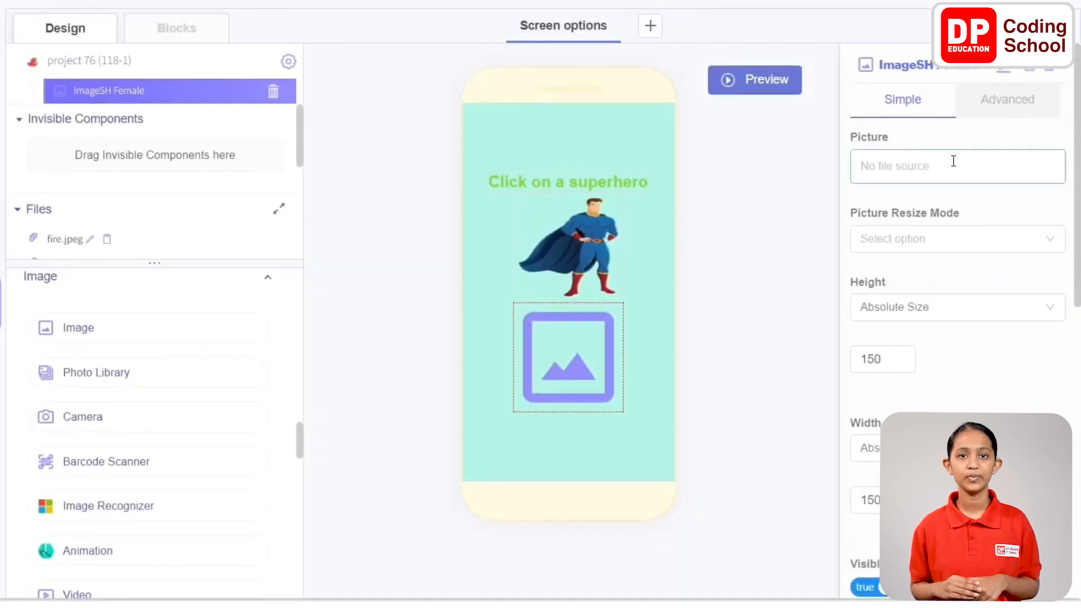
Assign superhero female.png as the picture of ImageSH Female and set its picture resize mode to center
click(954, 163)
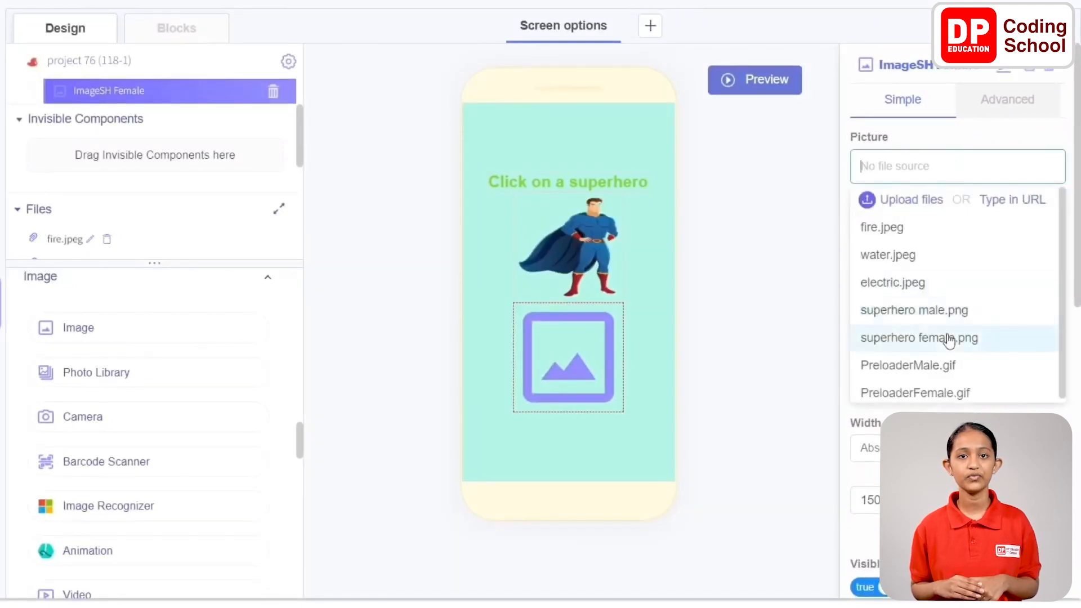
click(942, 337)
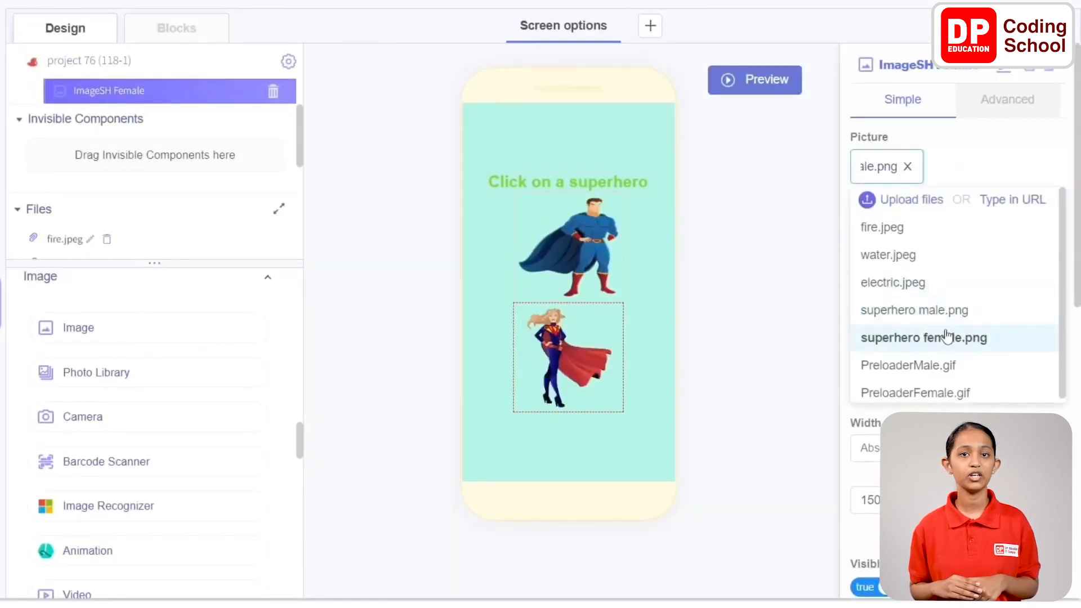
click(999, 126)
click(954, 246)
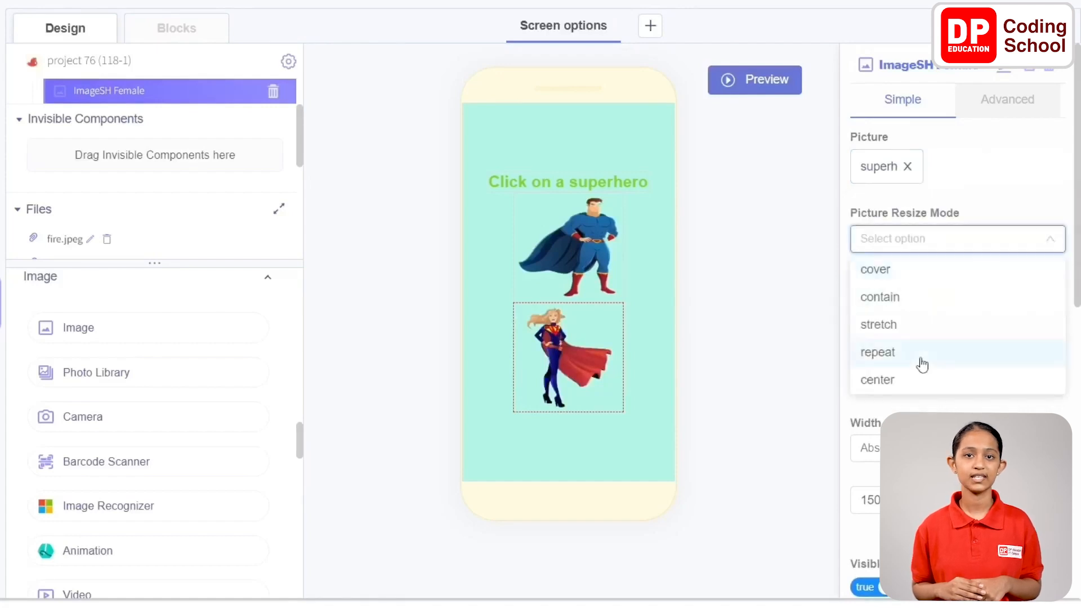
click(918, 379)
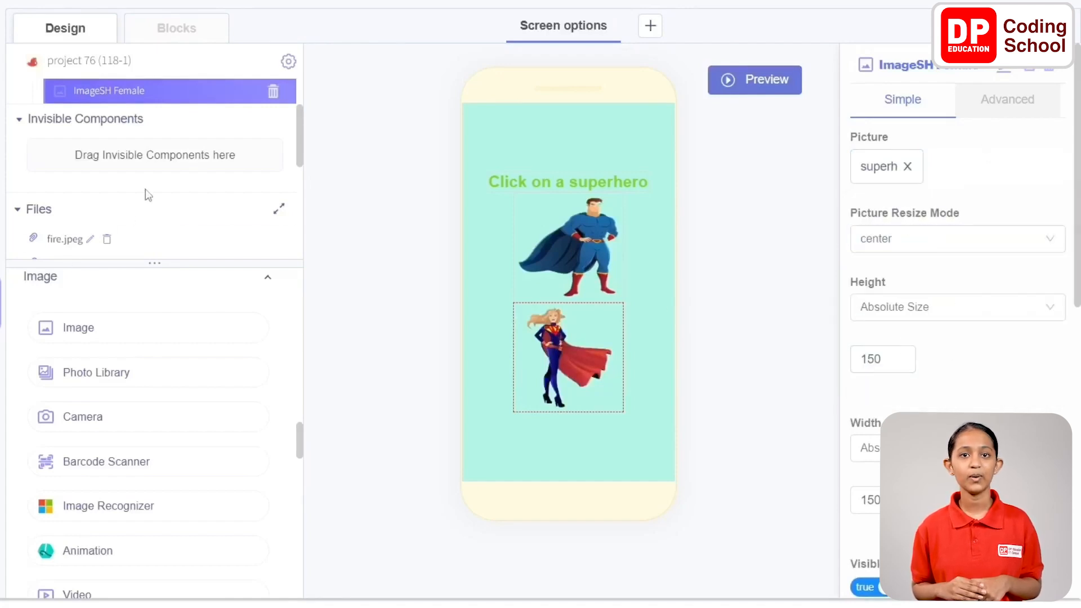
Add a Row component to the screen and order it below ImageSH Female
scroll(147, 107, up, 2)
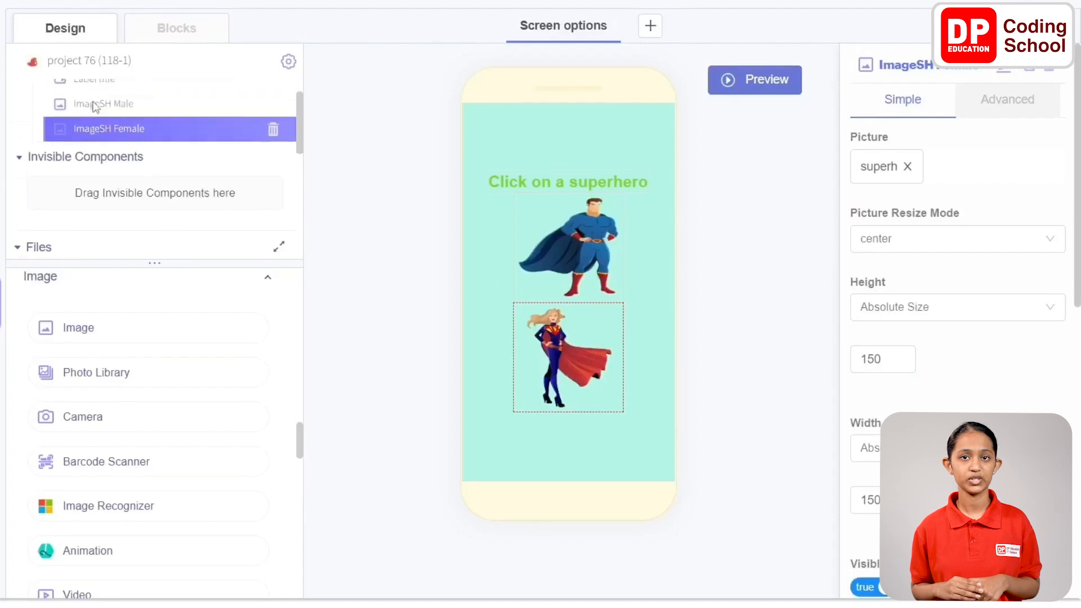
scroll(141, 349, up, 8)
scroll(145, 361, down, 15)
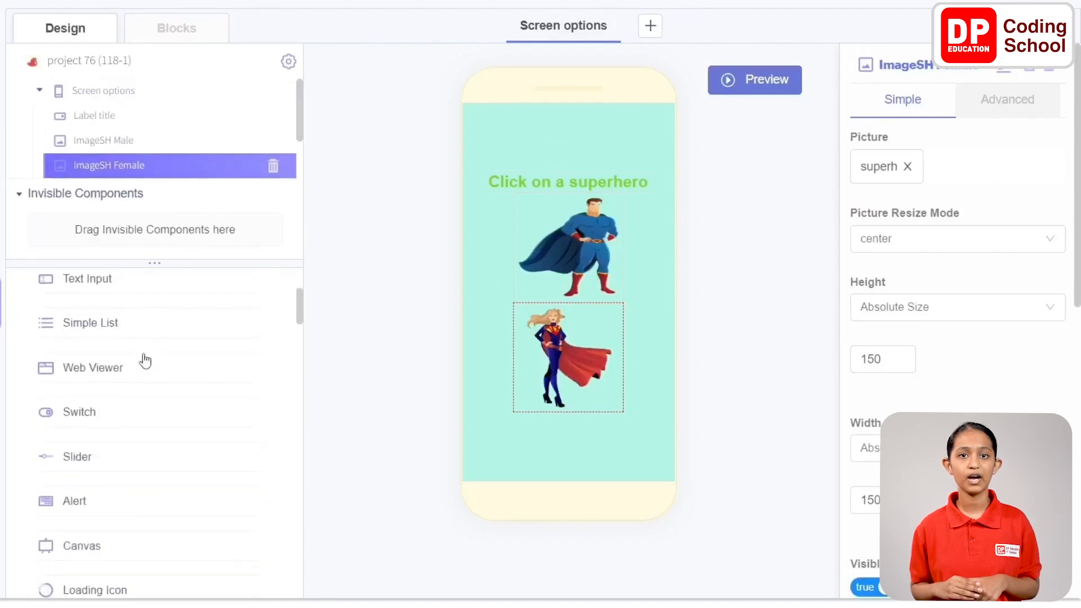
scroll(141, 352, down, 5)
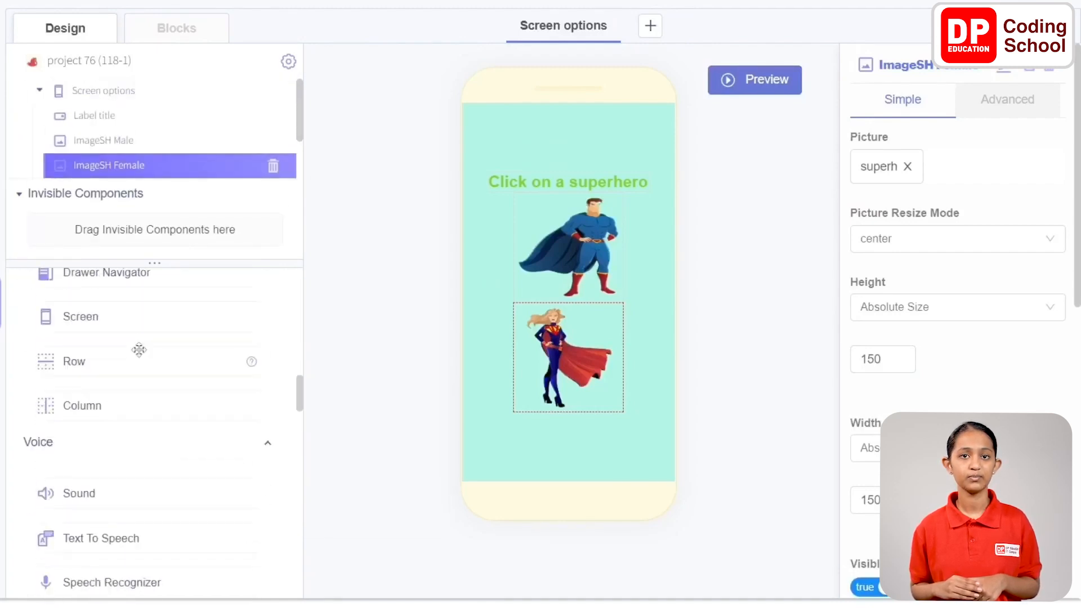
drag(72, 362, 548, 420)
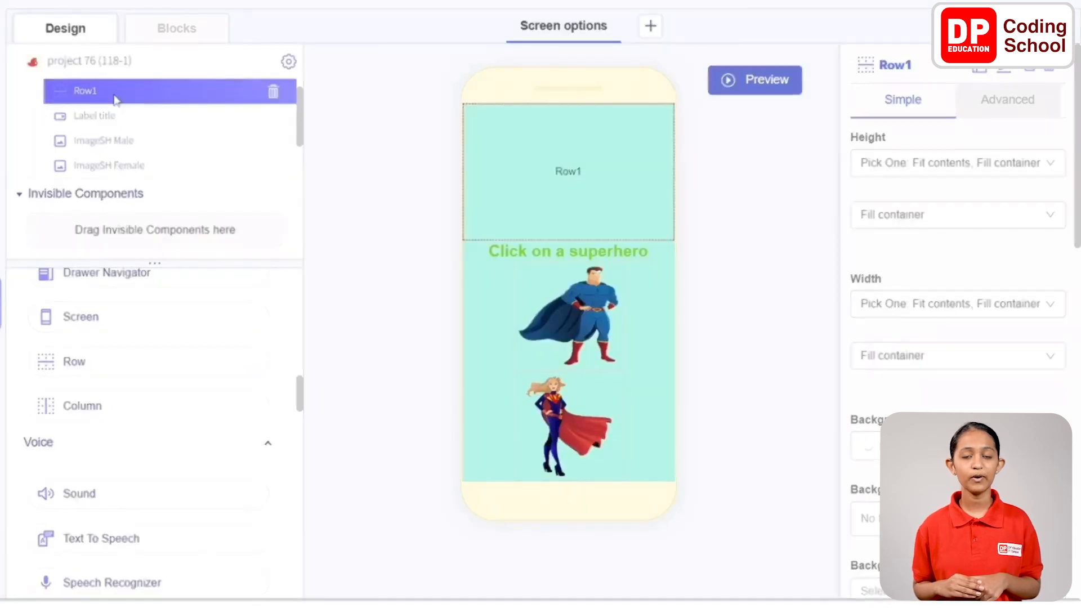
drag(115, 99, 107, 174)
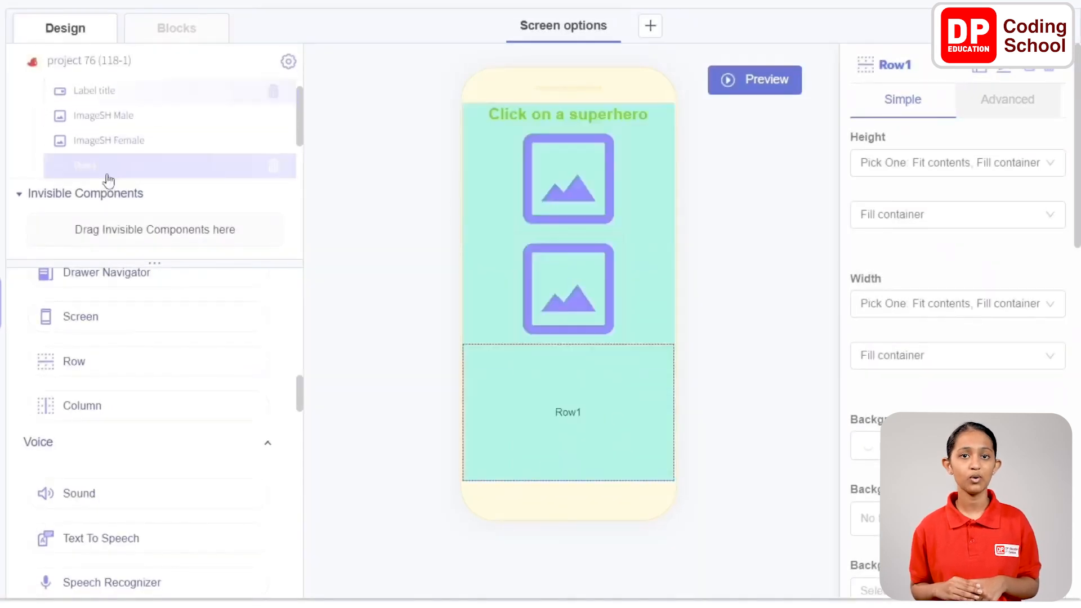
Rename the new row below the female superhero image as "RowName"
click(955, 72)
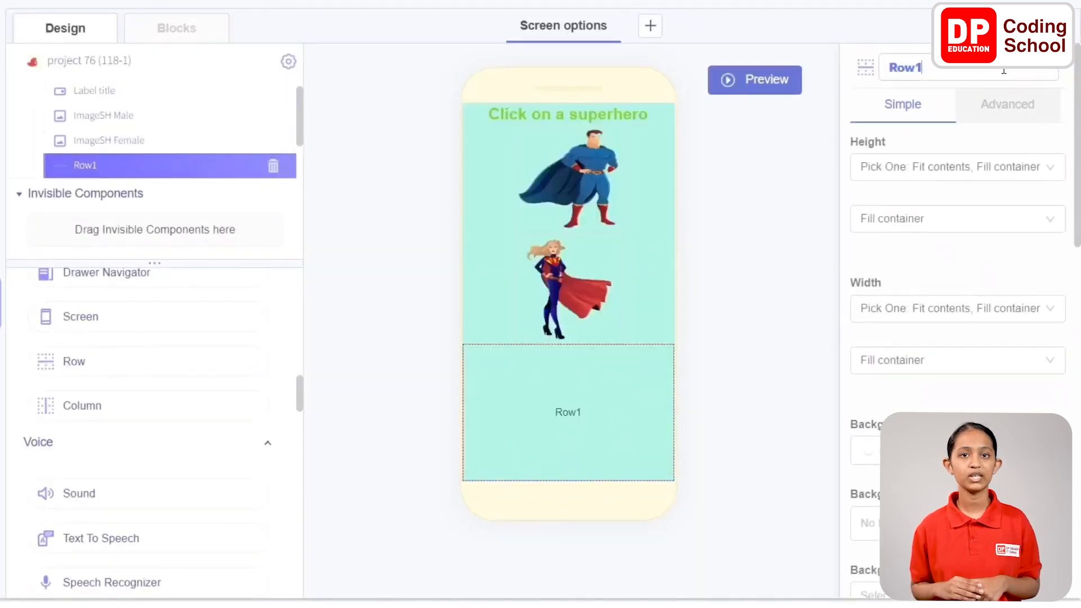
key(BackSpace)
text(Name)
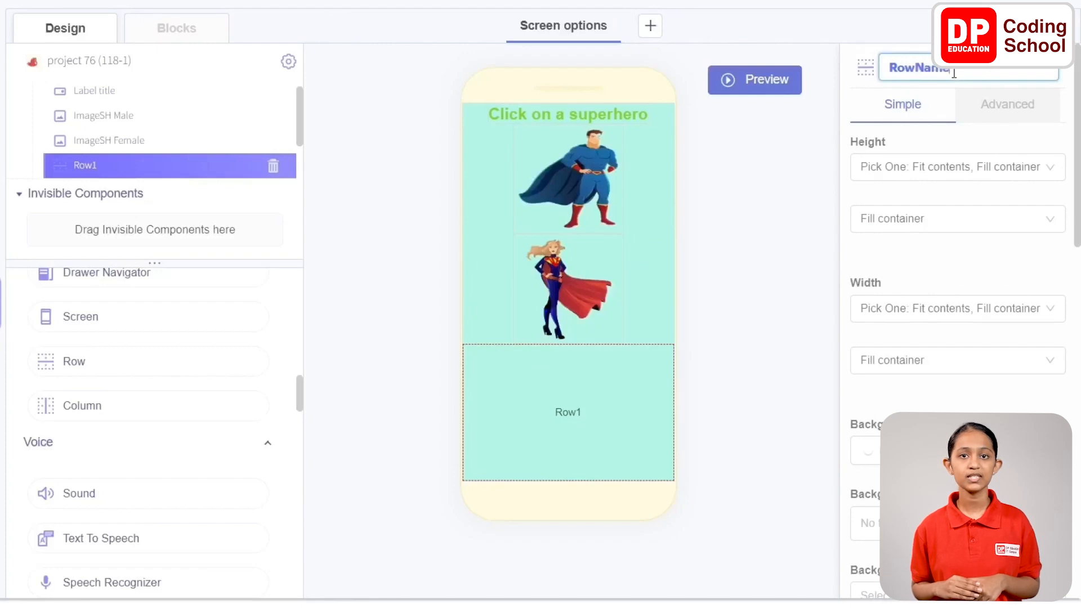
click(925, 31)
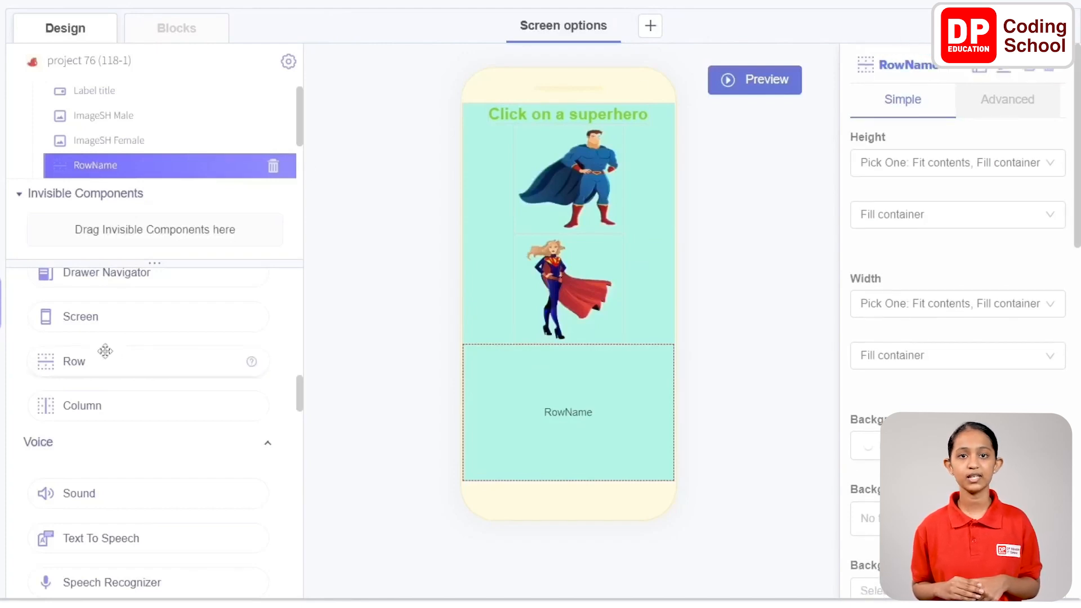
Add a Text Input inside RowName and rename it "Text_Input name"
scroll(106, 352, up, 10)
scroll(106, 359, up, 2)
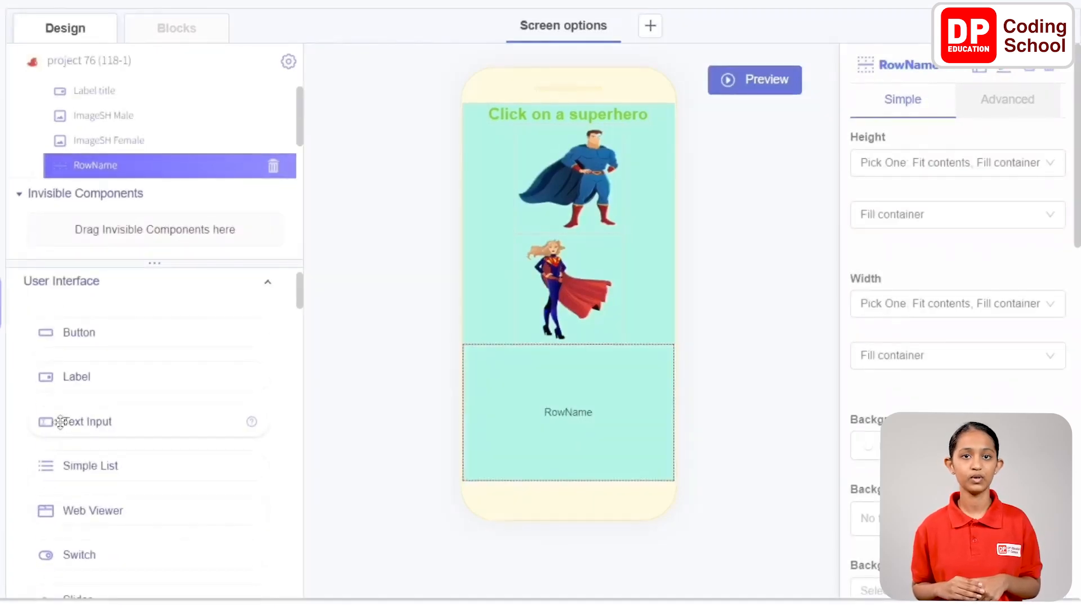
drag(61, 422, 545, 424)
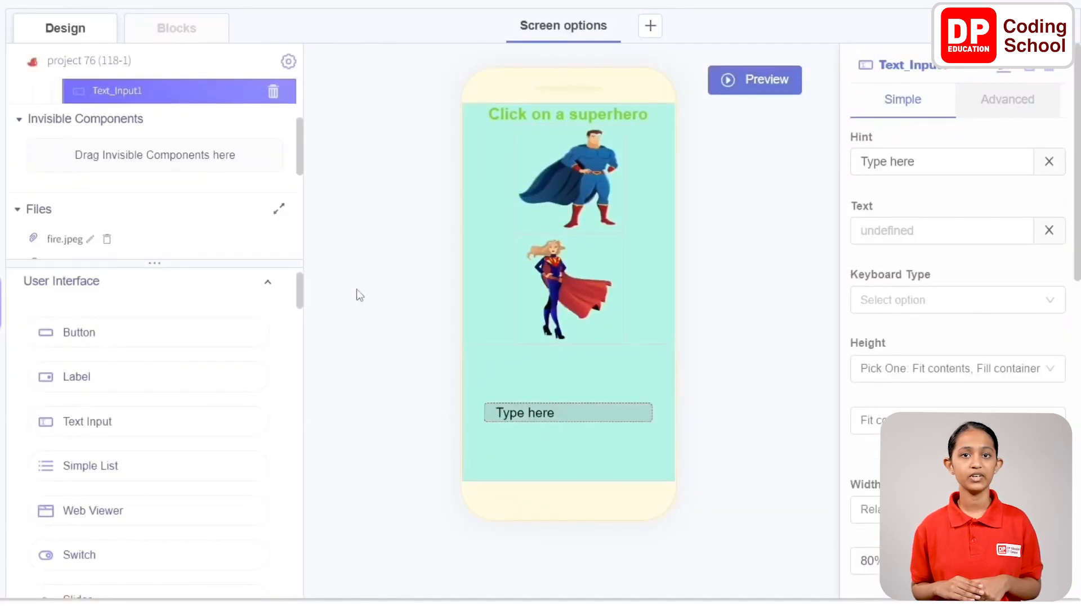
click(993, 71)
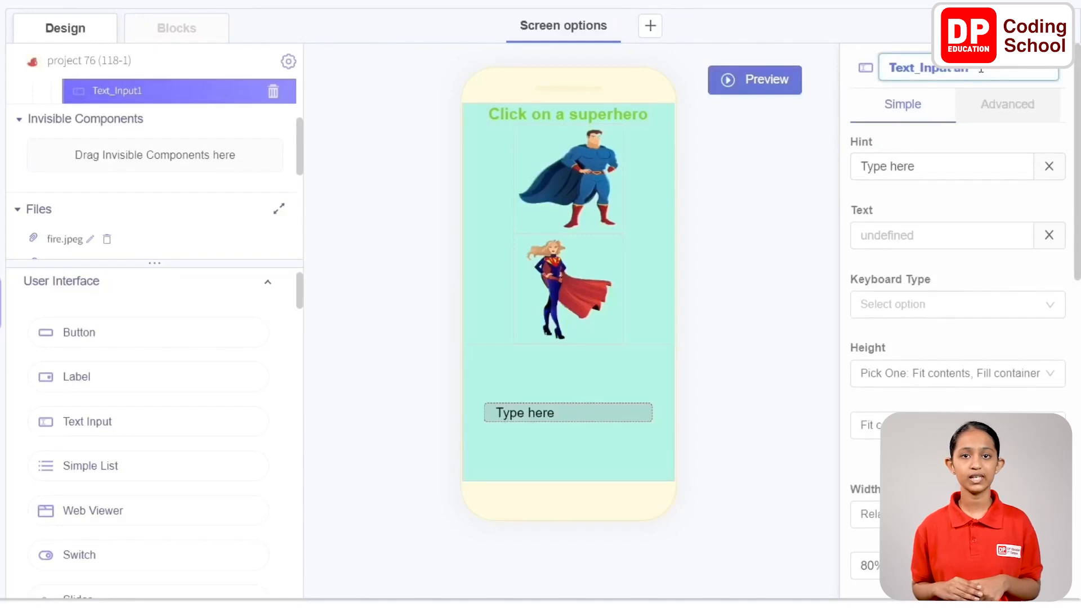
text(name)
key(Return)
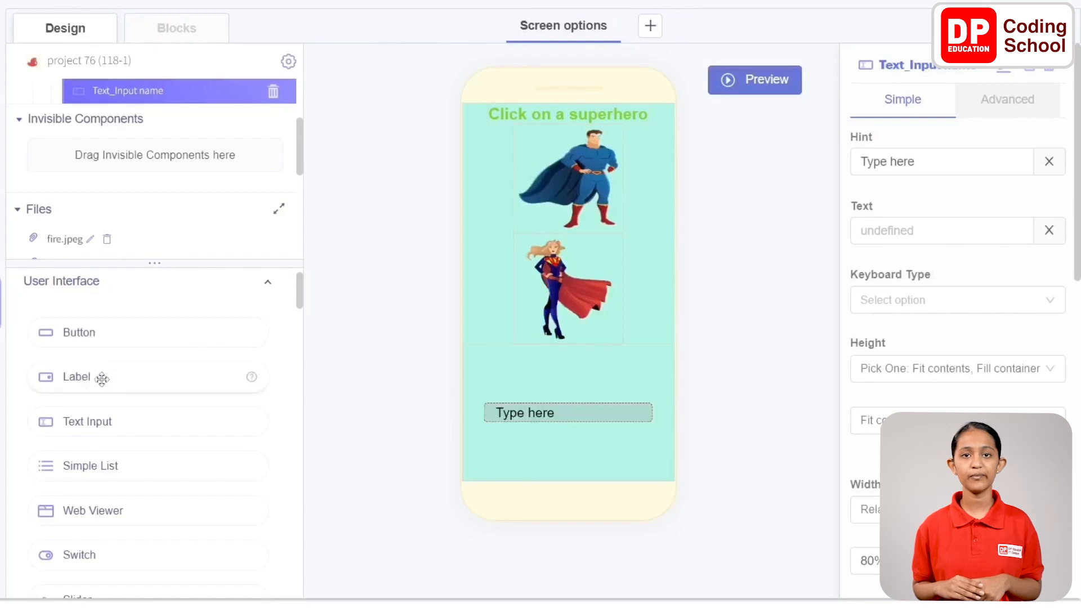
Add a Label inside RowName ahead of the text input and rename it "LabelSH name"
drag(99, 379, 538, 384)
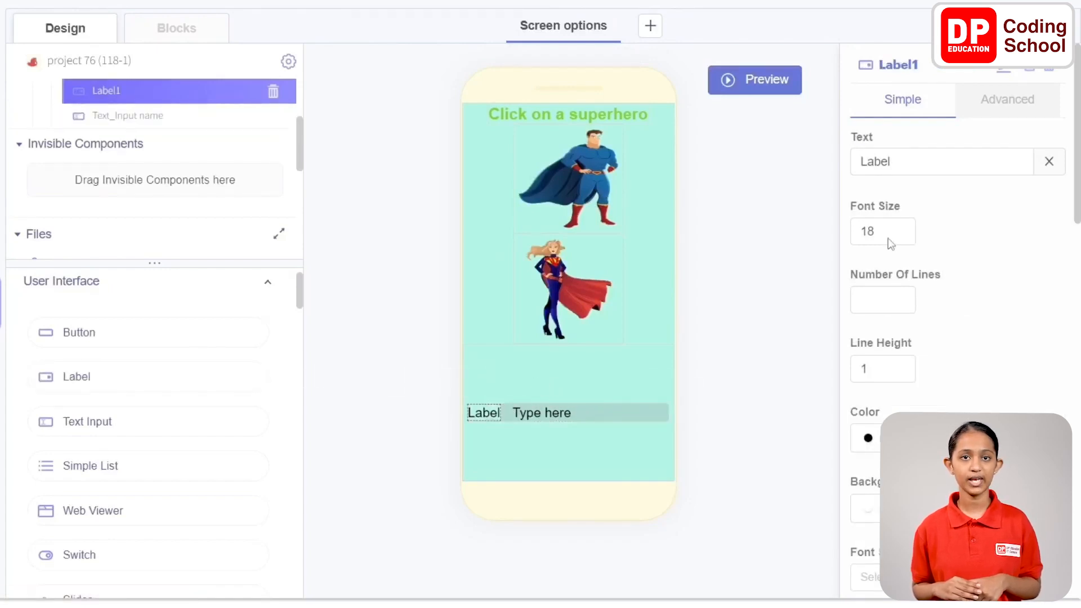
click(968, 71)
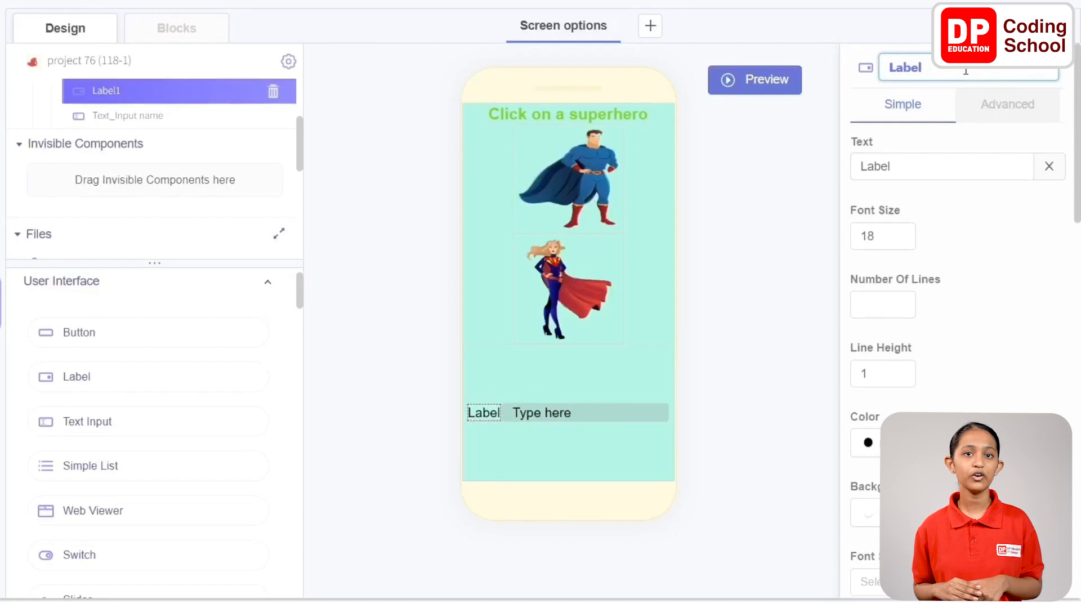
text(Sh name)
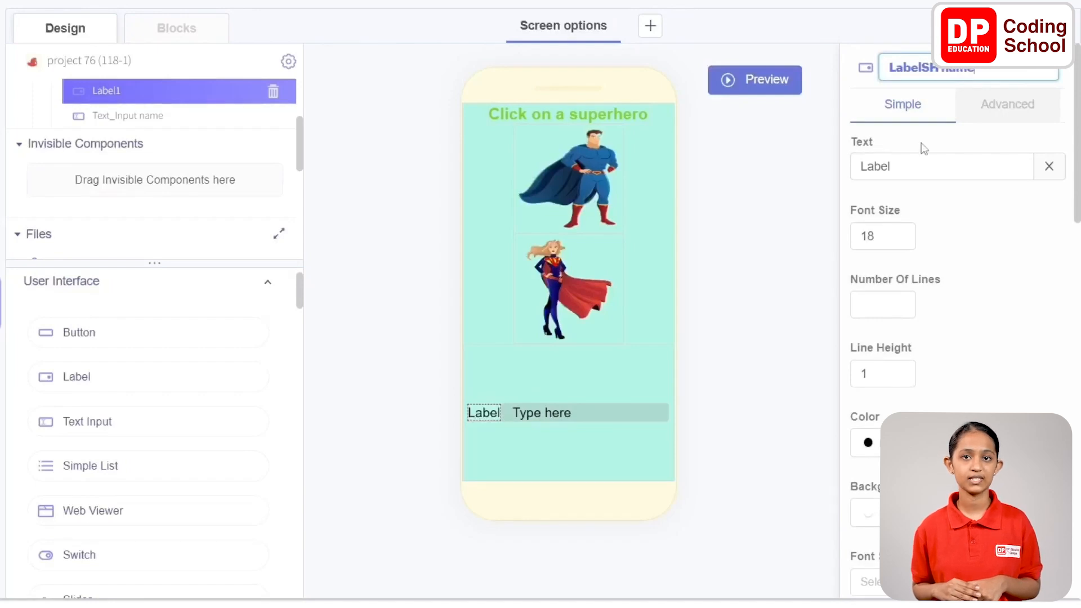
Set the text of LabelSH name to "Superhero name"
key(Tab)
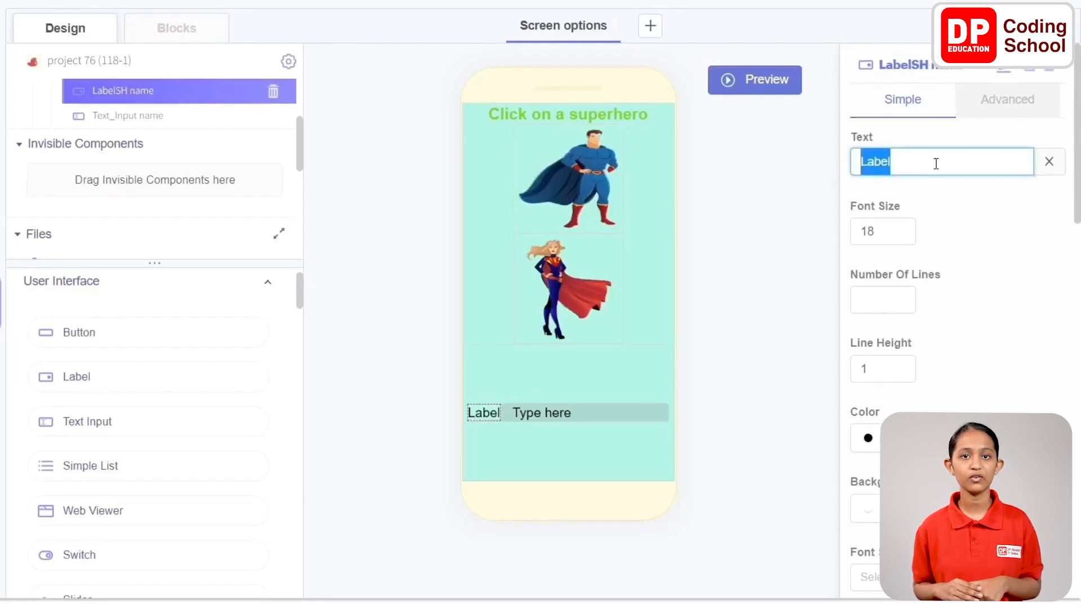
text(Superhero name)
scroll(931, 221, down, 7)
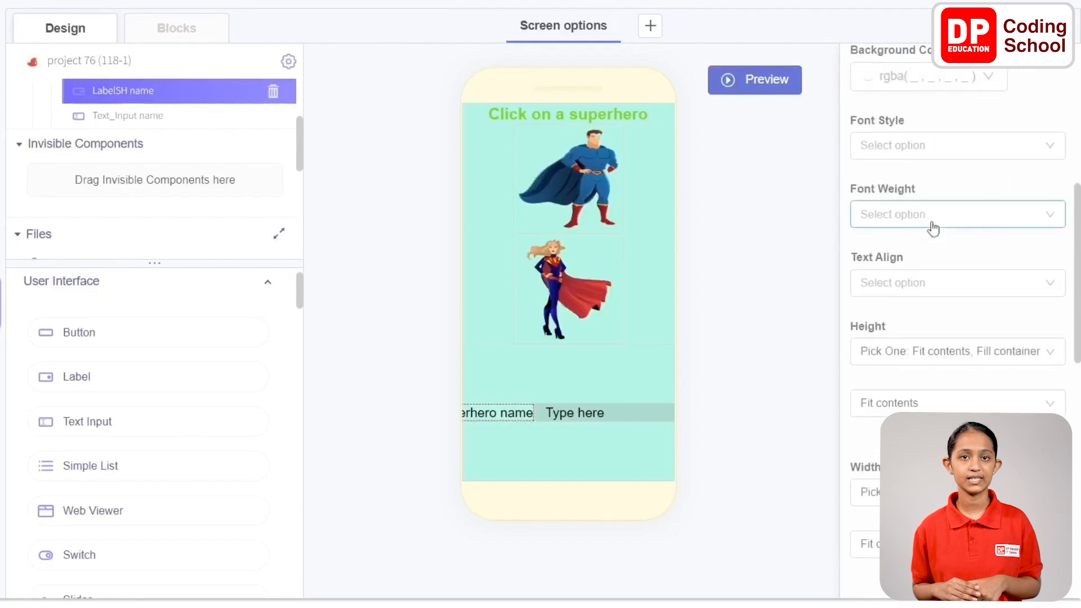
click(956, 183)
click(951, 211)
click(935, 236)
click(935, 262)
click(931, 367)
click(932, 367)
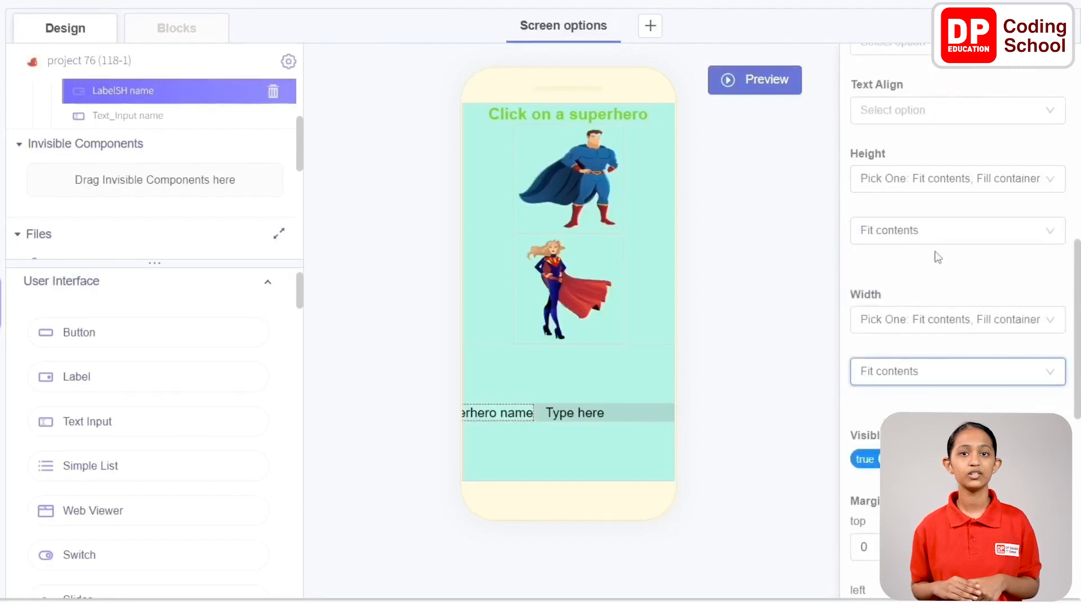
scroll(942, 266, down, 3)
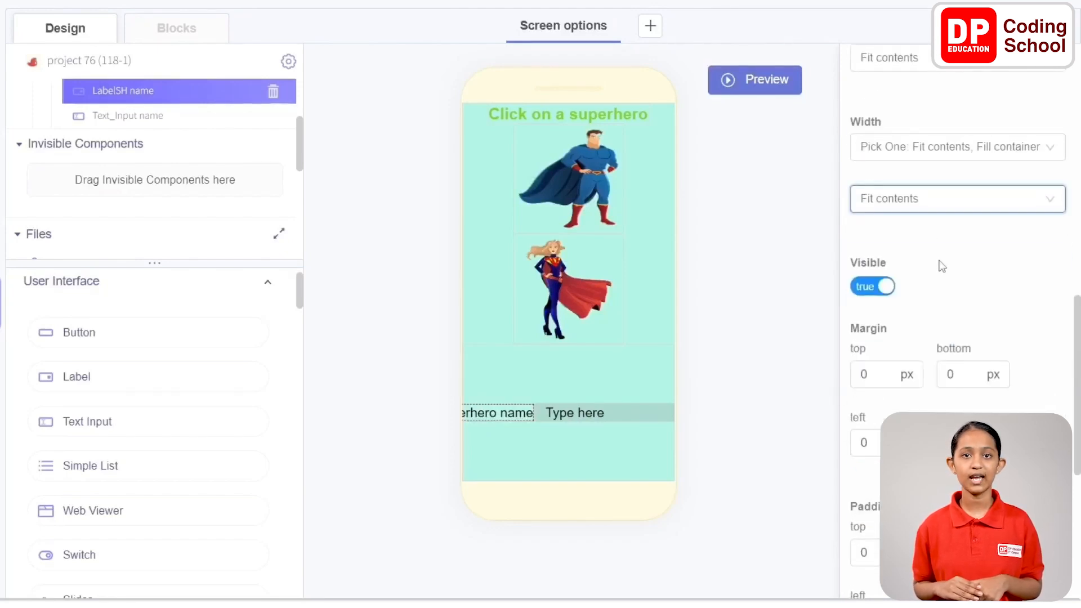
Set the Visible property of RowName to false
scroll(135, 140, up, 3)
click(135, 147)
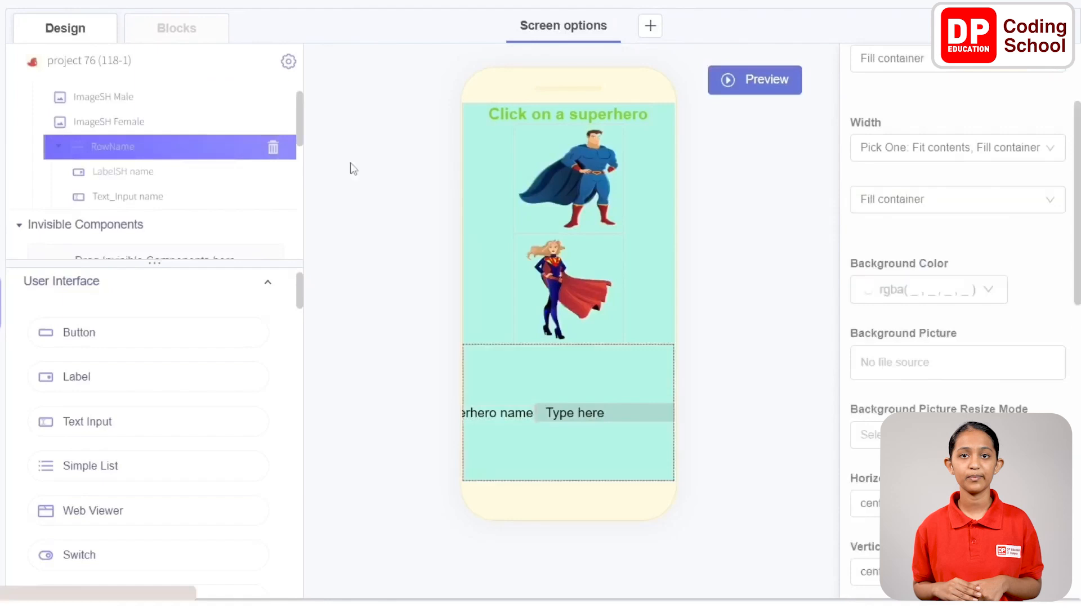
scroll(950, 95, up, 3)
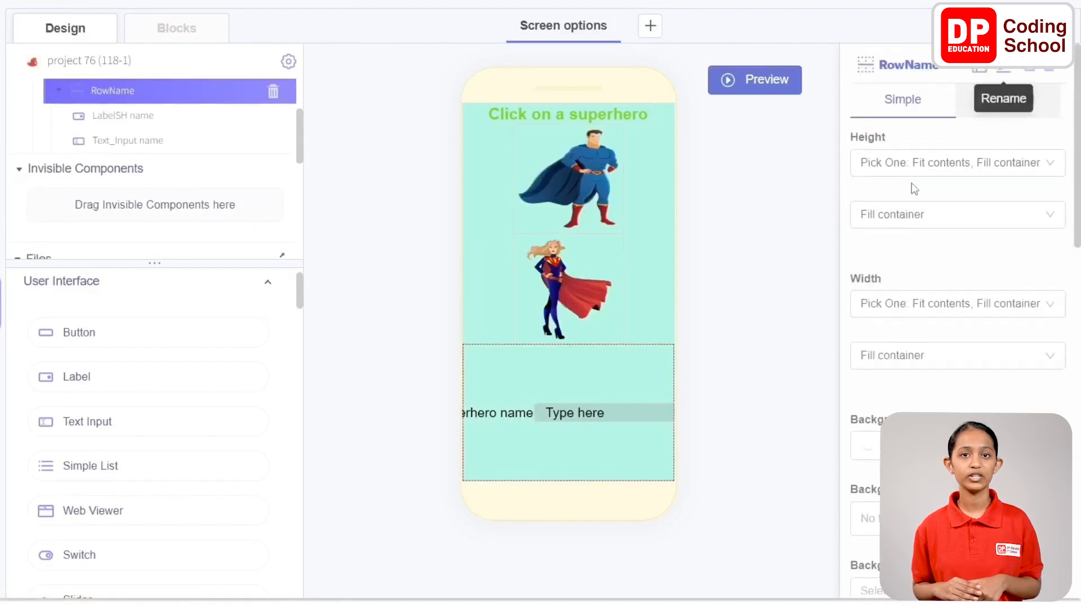
scroll(912, 183, down, 10)
scroll(911, 177, up, 1)
click(878, 170)
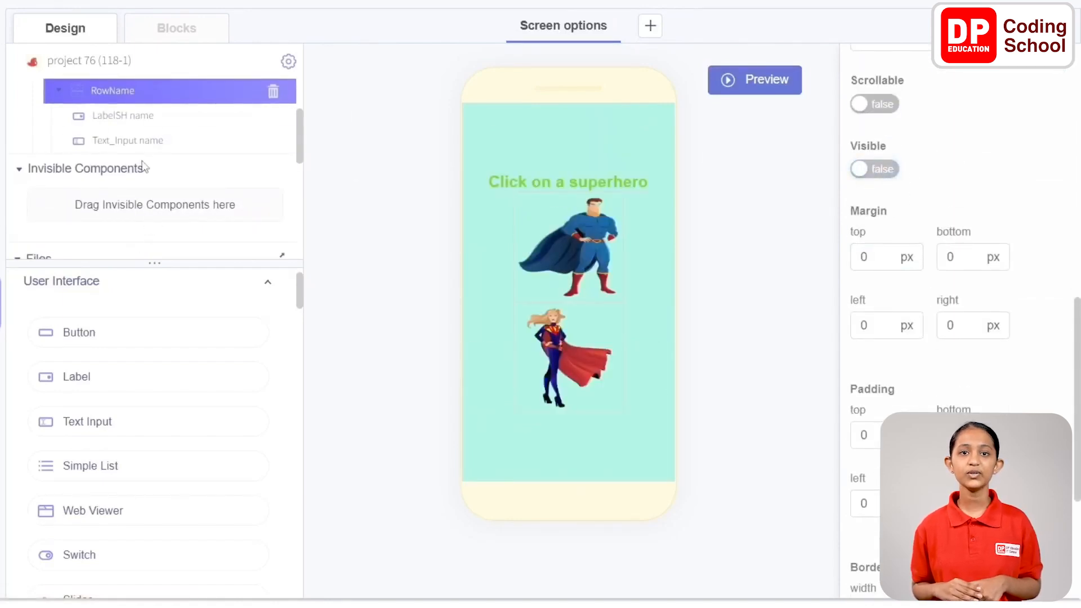
Add another Row component to the screen, order it below RowName and collapse RowName in the component tree
scroll(90, 434, down, 4)
scroll(89, 429, up, 3)
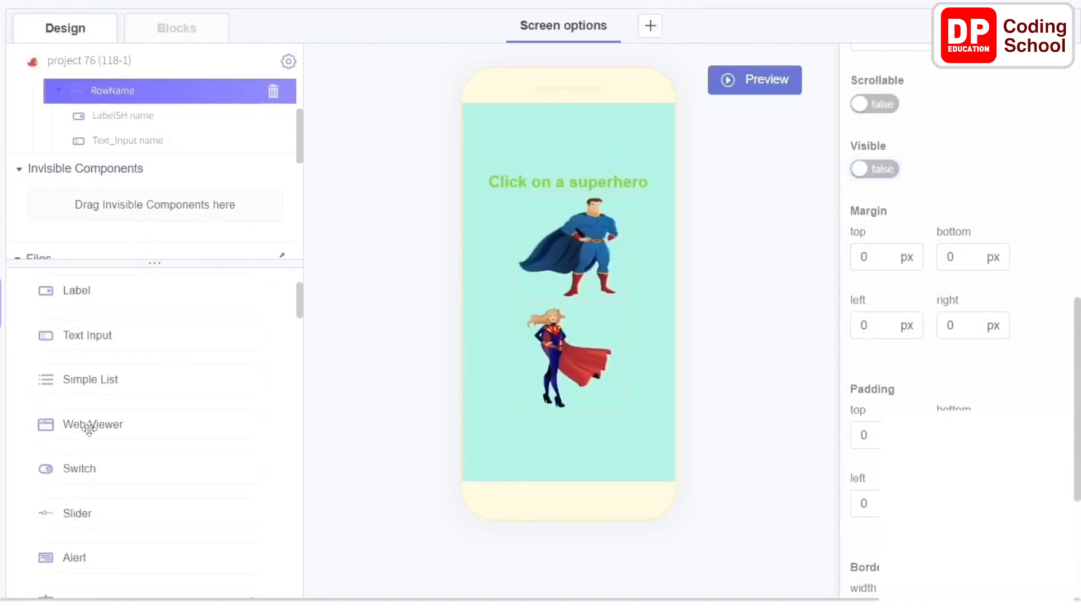
scroll(89, 429, down, 15)
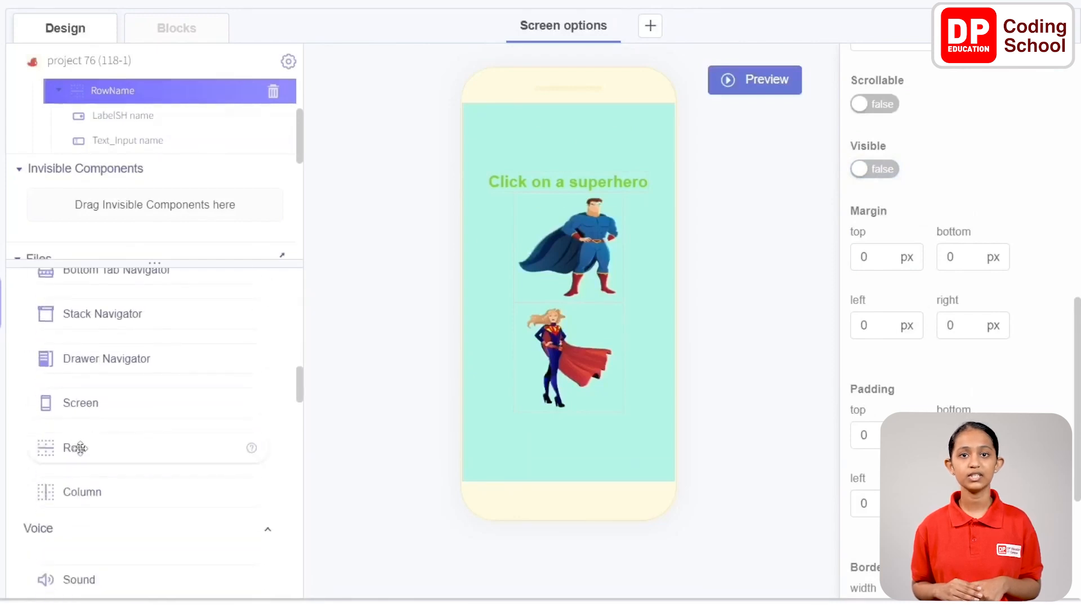
drag(80, 447, 484, 226)
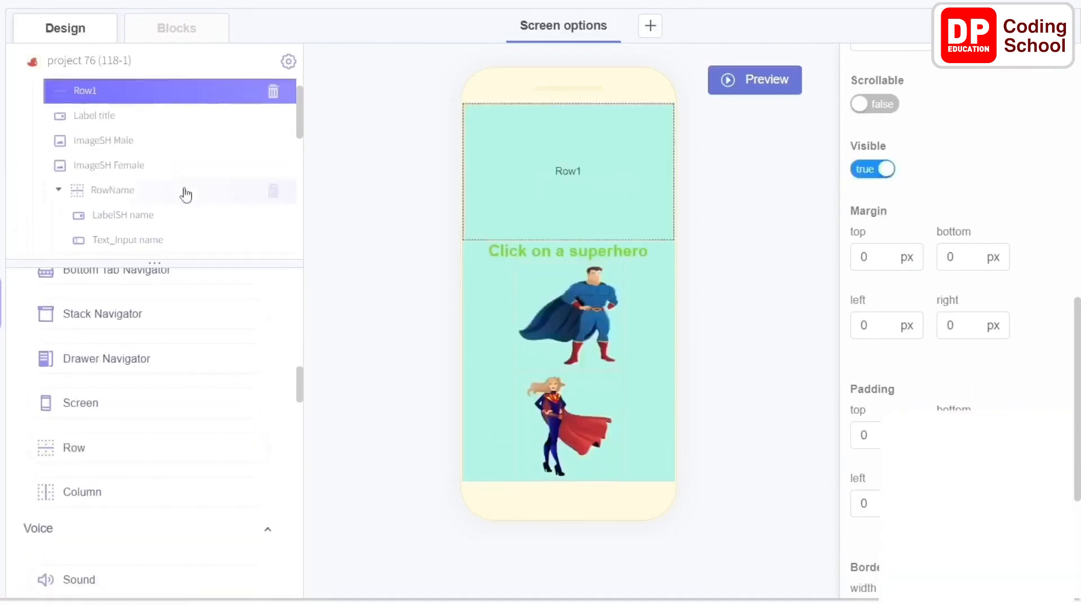
drag(97, 91, 80, 170)
click(59, 154)
click(60, 155)
click(59, 183)
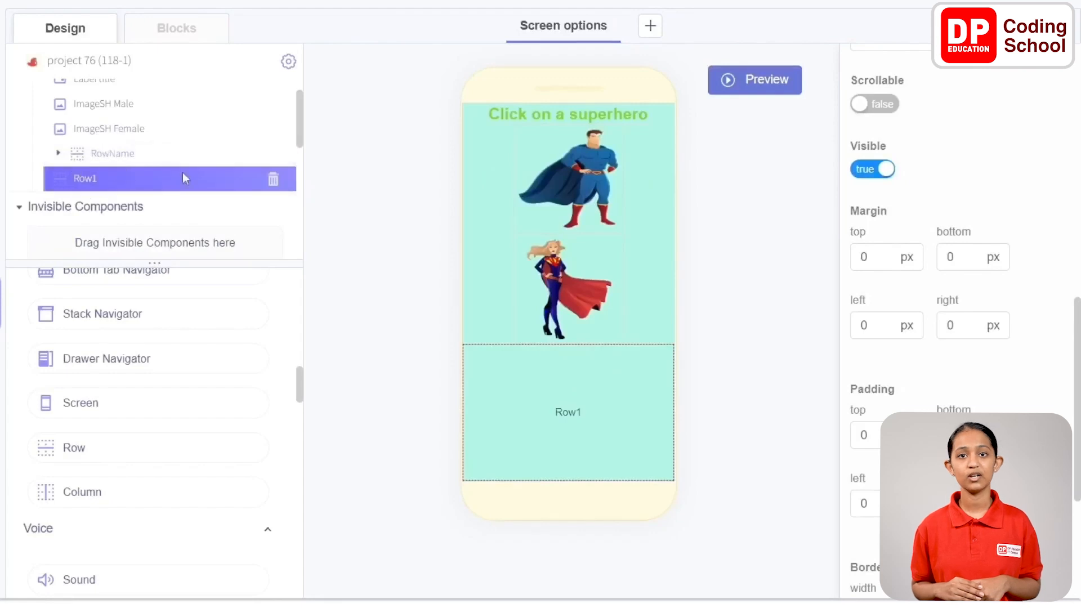
scroll(958, 133, up, 10)
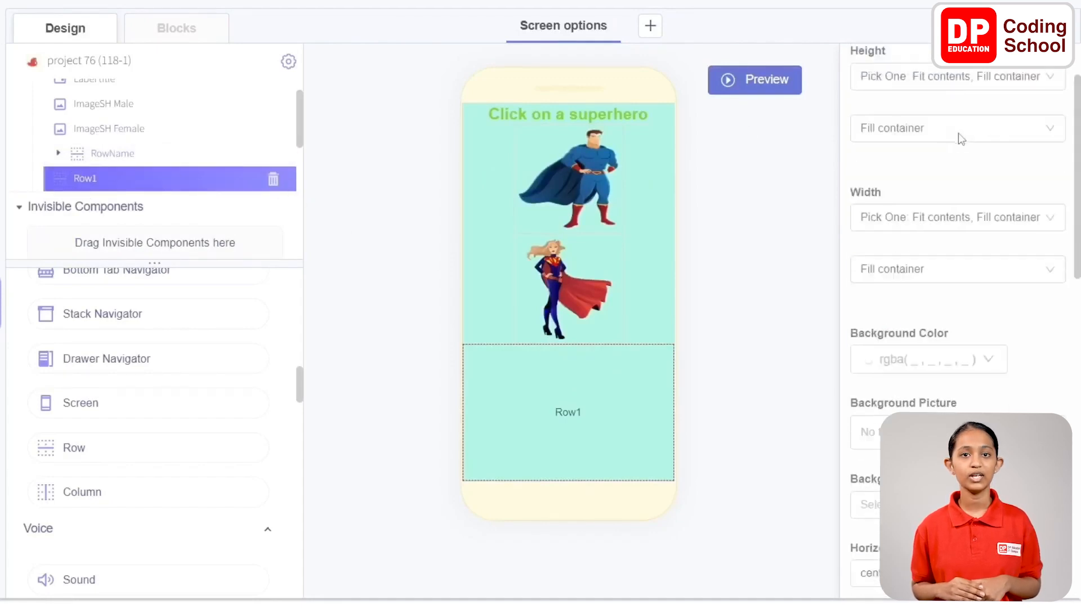
Rename the new row "RowGender" and set its horizontal alignment to space-around
click(959, 68)
key(BackSpace)
text(Gender)
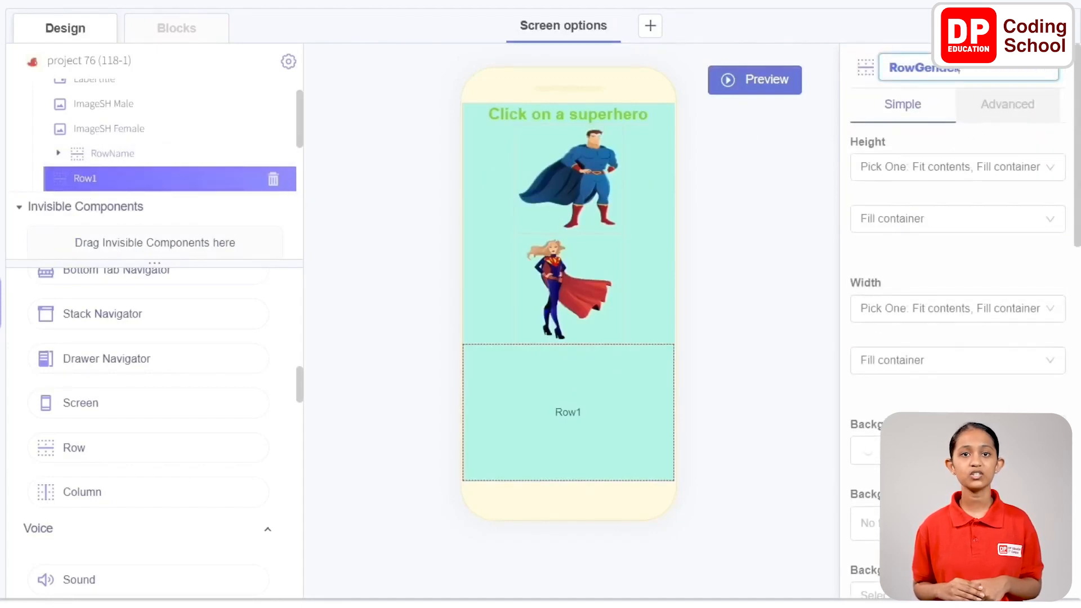
click(938, 262)
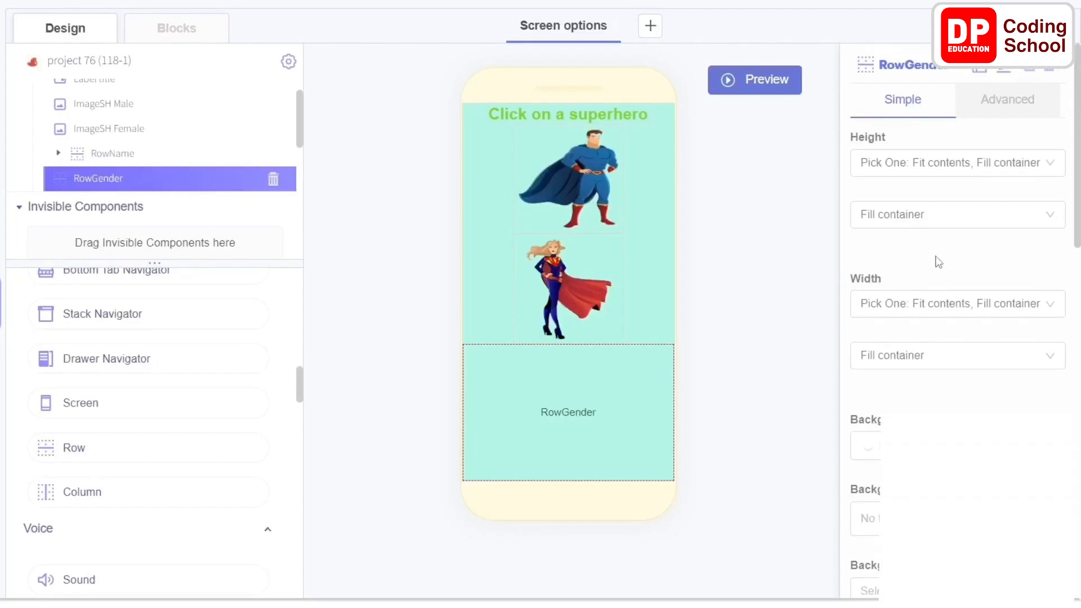
scroll(939, 262, down, 8)
click(939, 226)
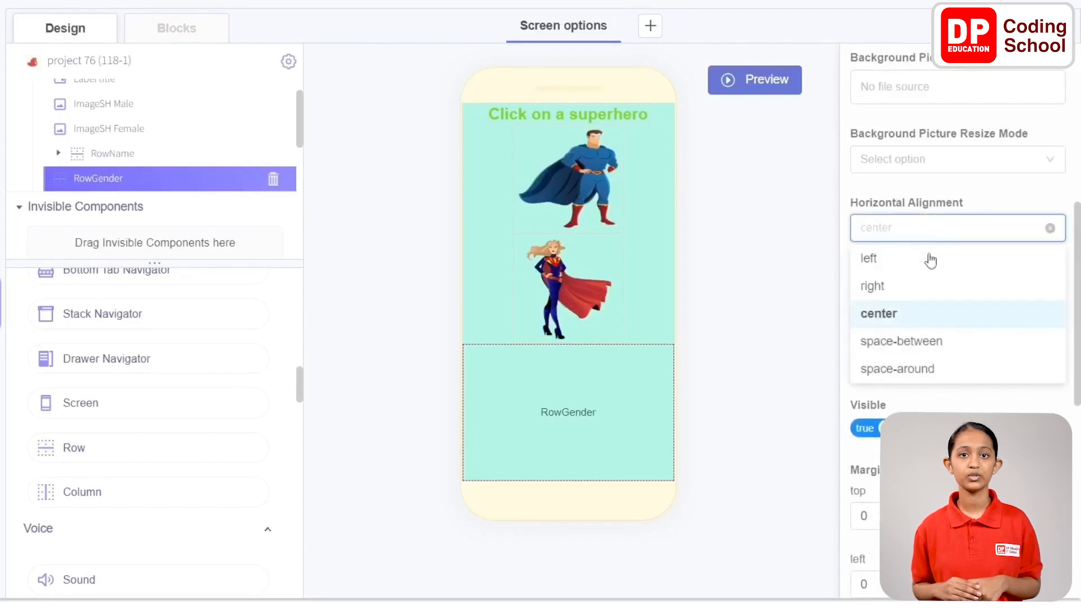
click(937, 366)
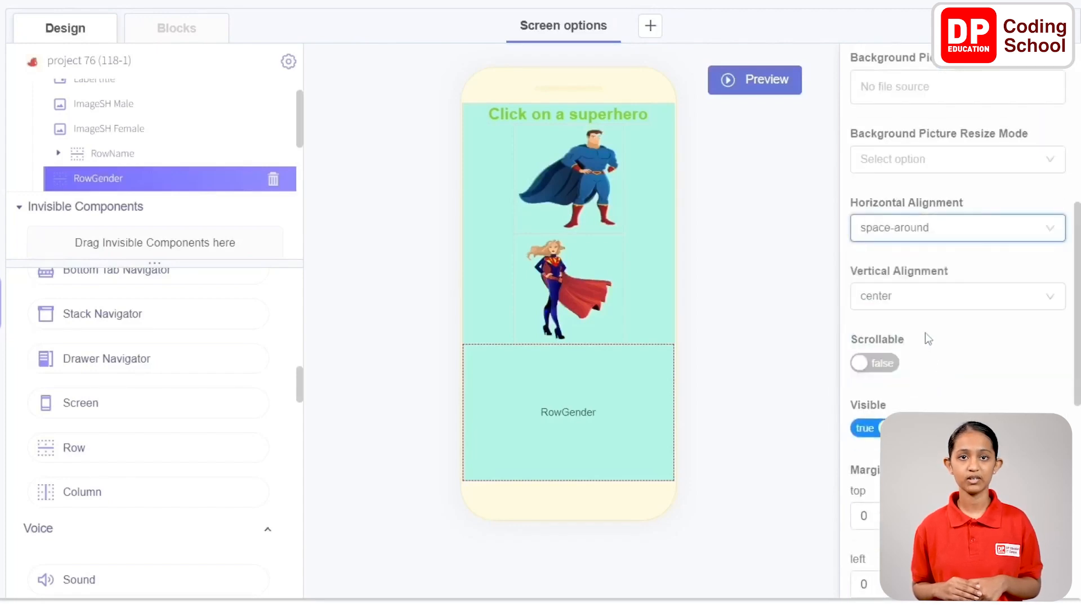
Add two Label components side by side inside RowGender
scroll(154, 371, up, 5)
scroll(155, 371, up, 10)
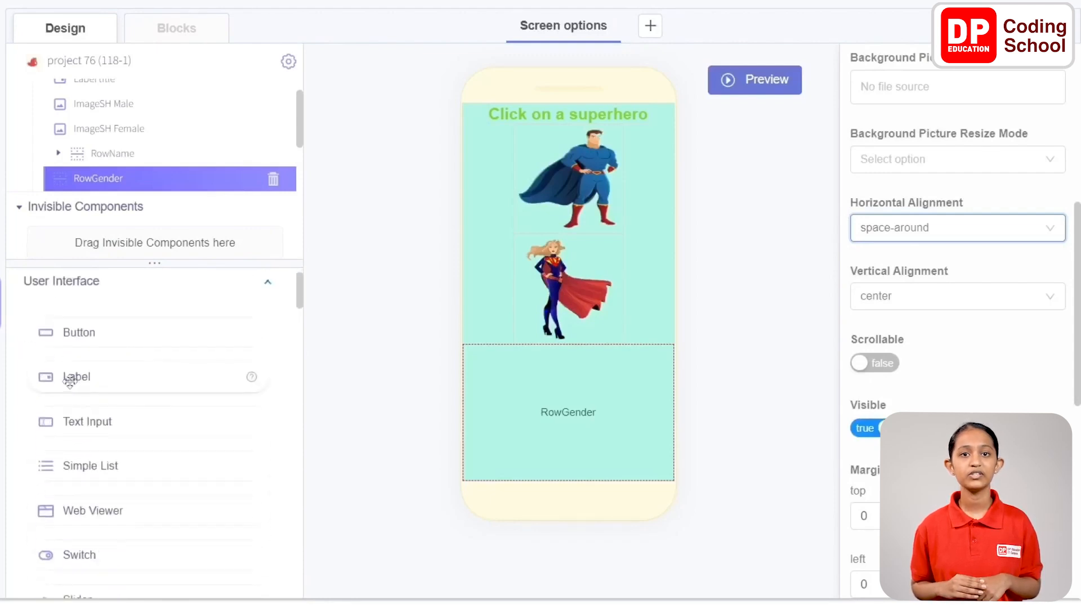
drag(53, 374, 557, 403)
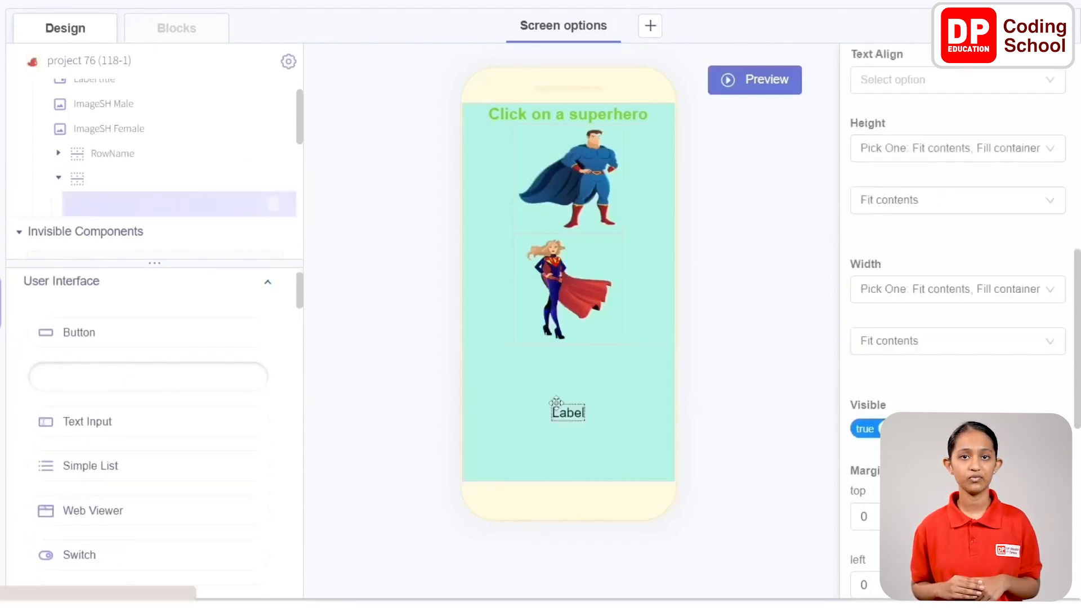
scroll(198, 189, up, 2)
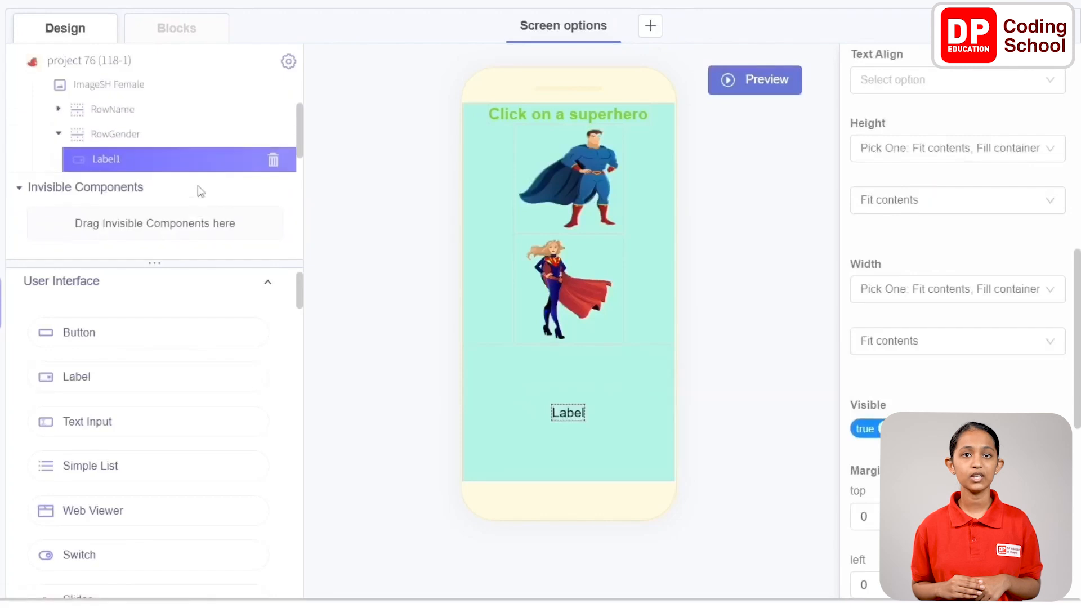
drag(96, 383, 554, 384)
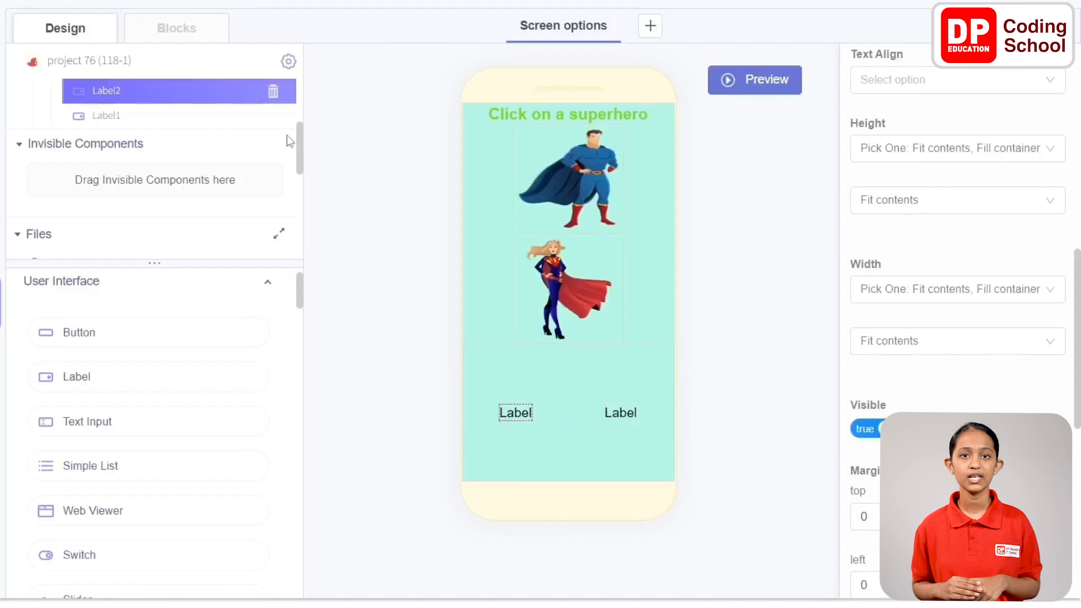
Rename the first label in RowGender "Label gender" and set its text to "Gender:"
scroll(174, 121, up, 3)
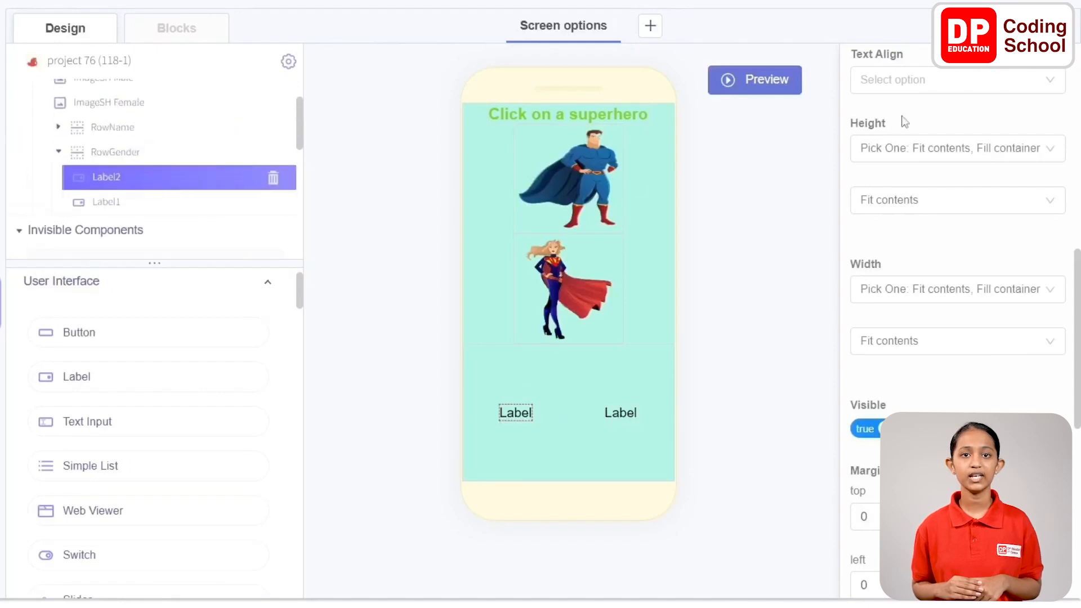
scroll(905, 122, up, 5)
click(976, 80)
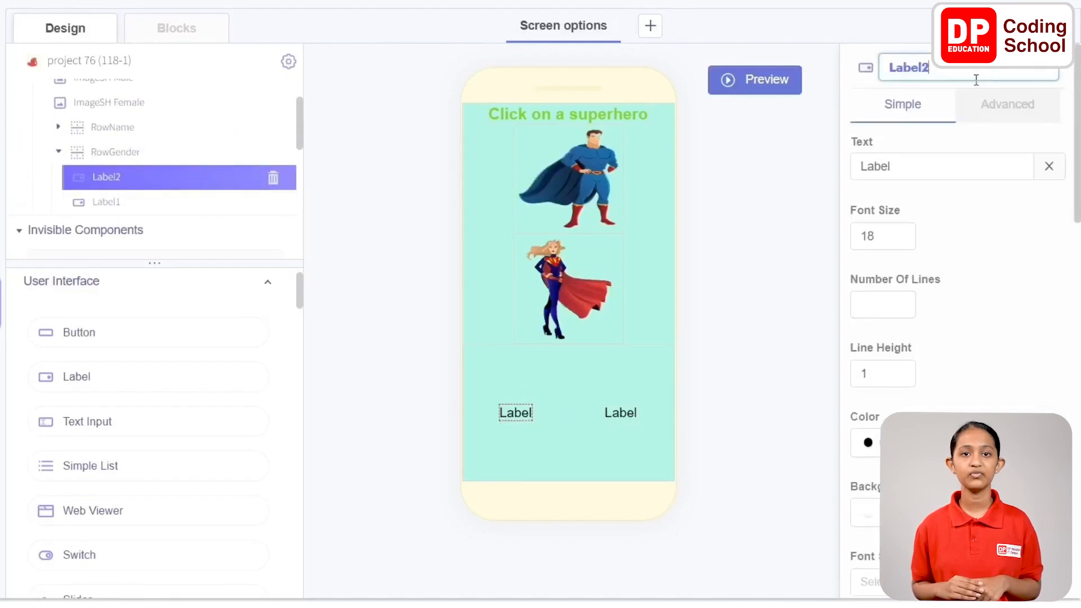
double_click(924, 167)
text(Gender)
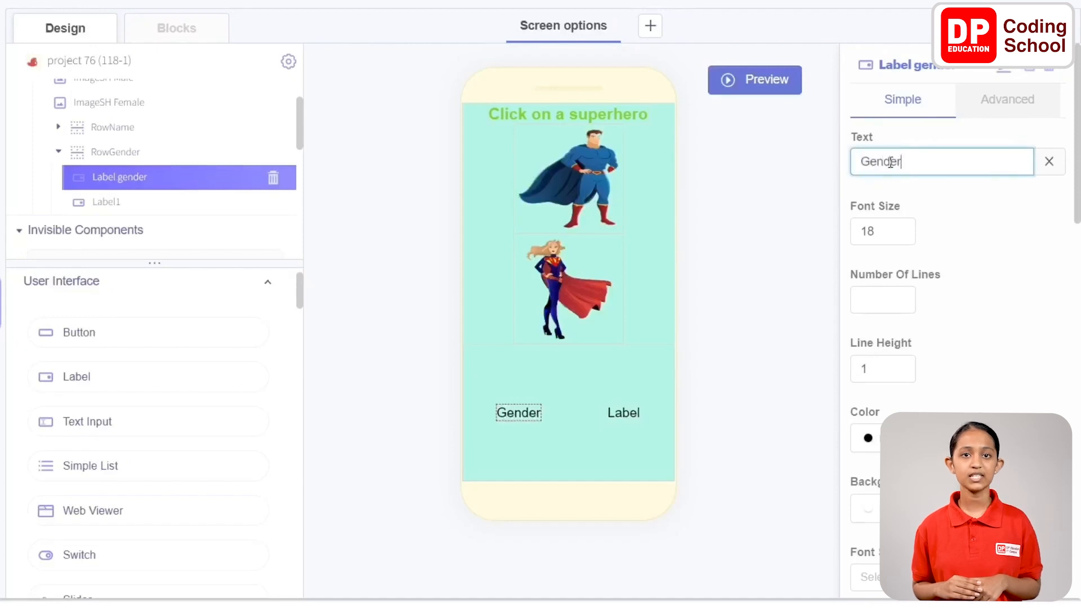
text(:)
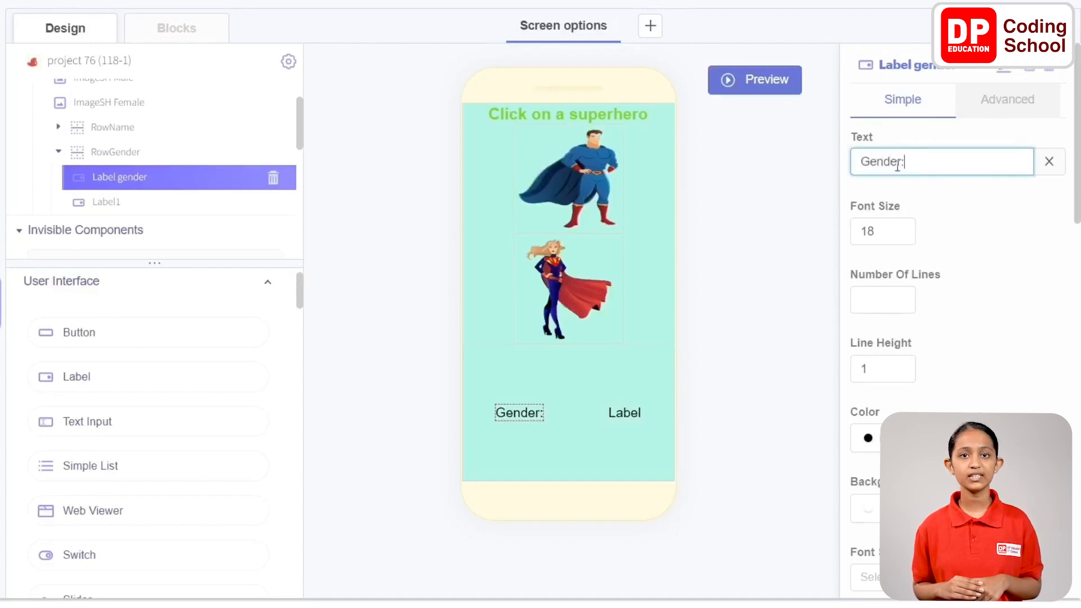
Rename the second label in RowGender "Label Massage" and clear its text
click(107, 202)
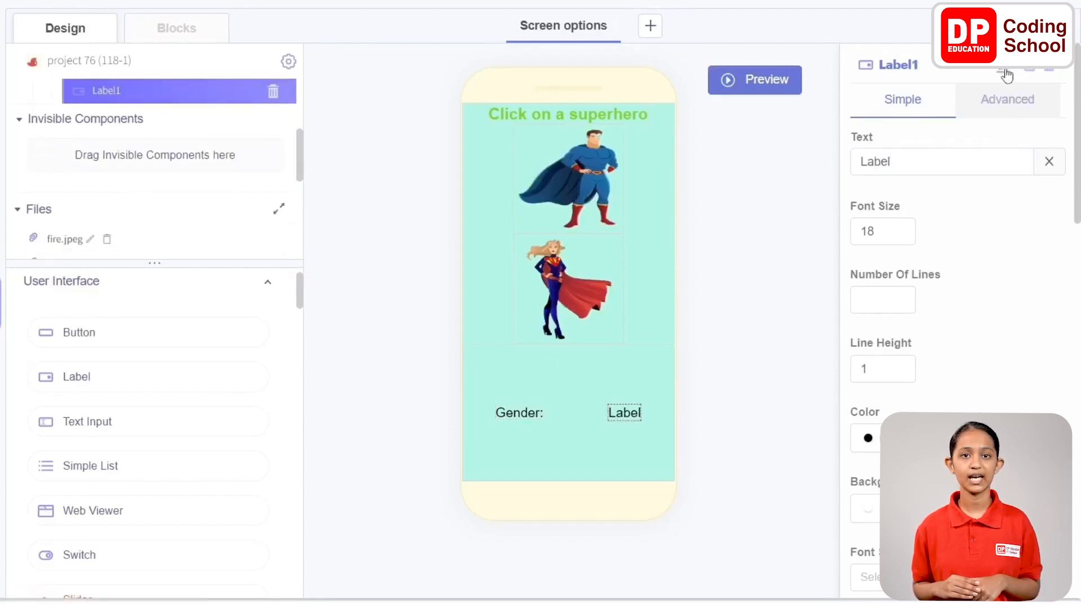
click(1007, 74)
key(BackSpace)
text(Message)
key(Return)
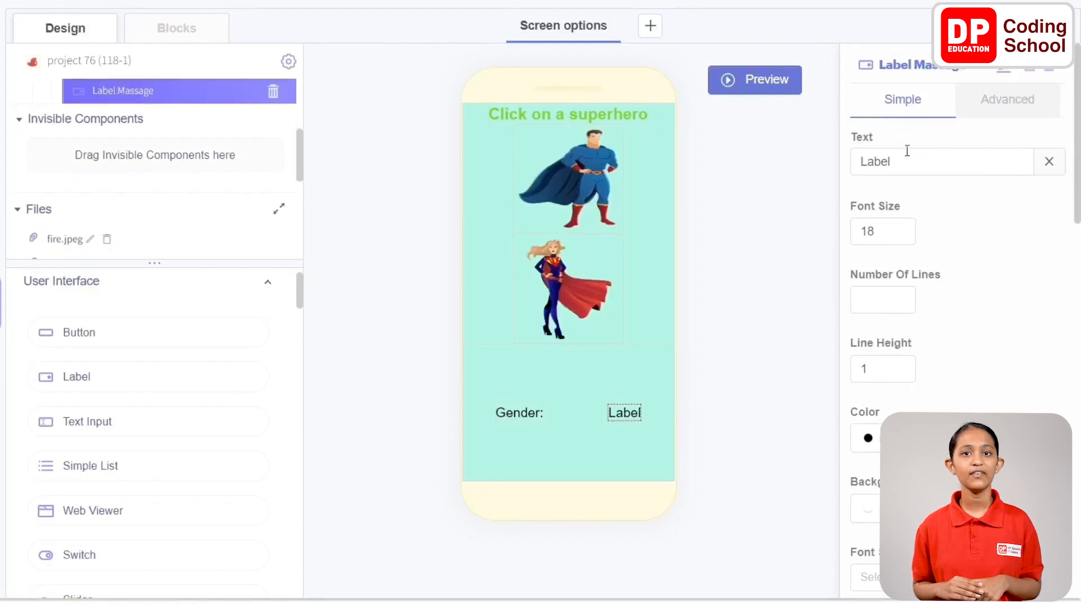
click(1046, 163)
click(884, 231)
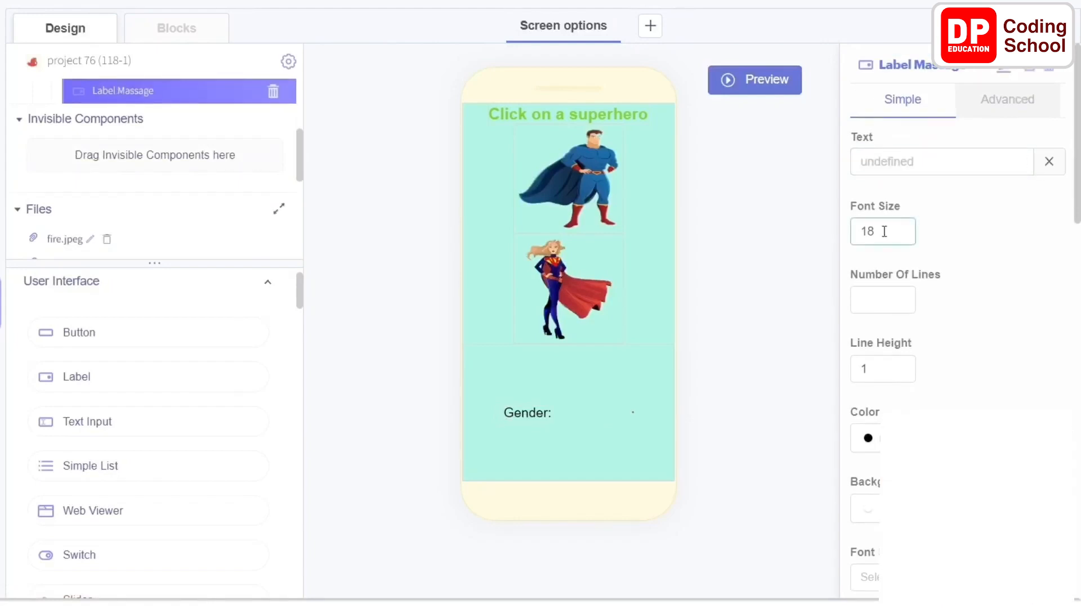
click(810, 248)
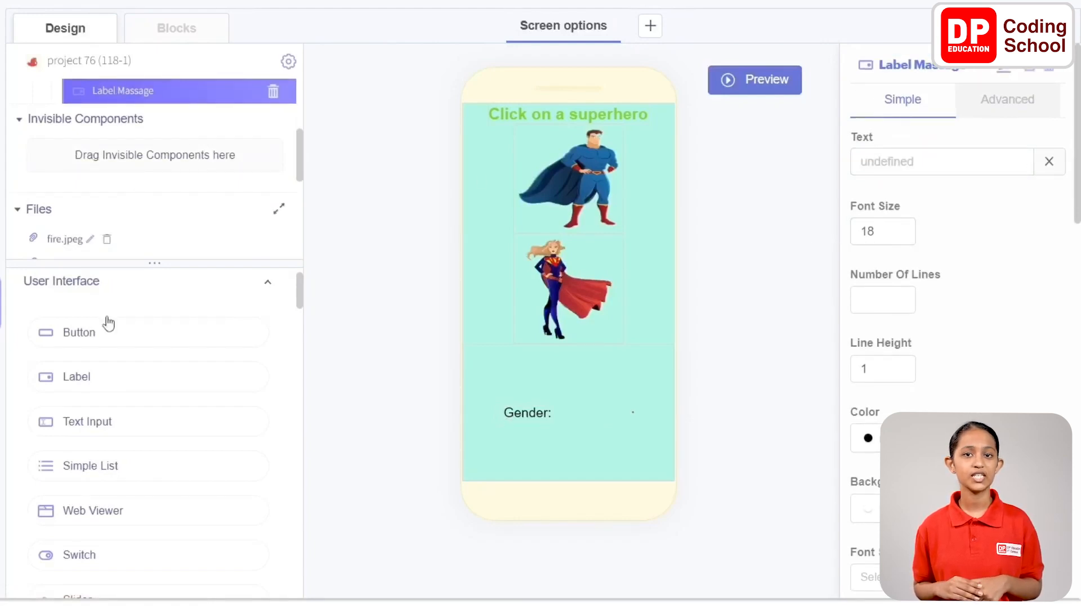
Add another Row component to the screen and, with RowGender collapsed in the component tree, order it below RowGender
scroll(105, 318, down, 15)
scroll(106, 315, up, 1)
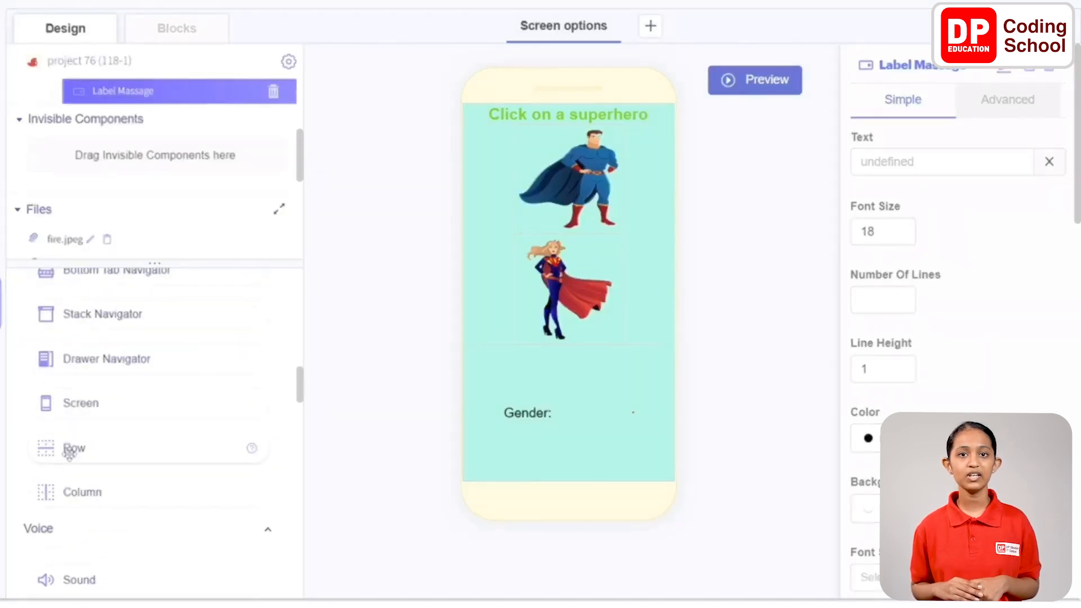
drag(62, 446, 499, 258)
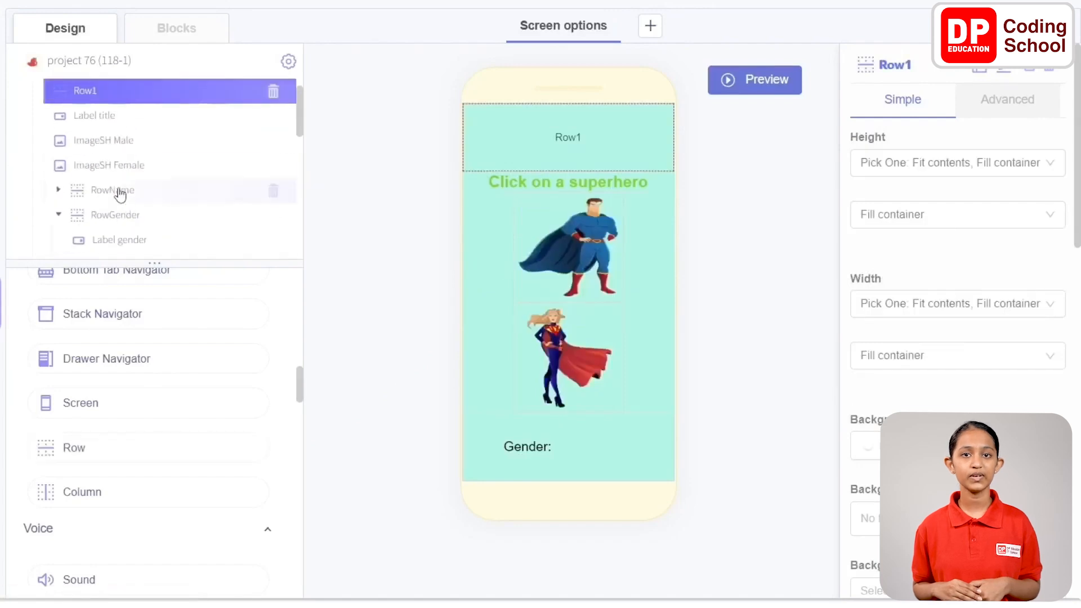
click(58, 215)
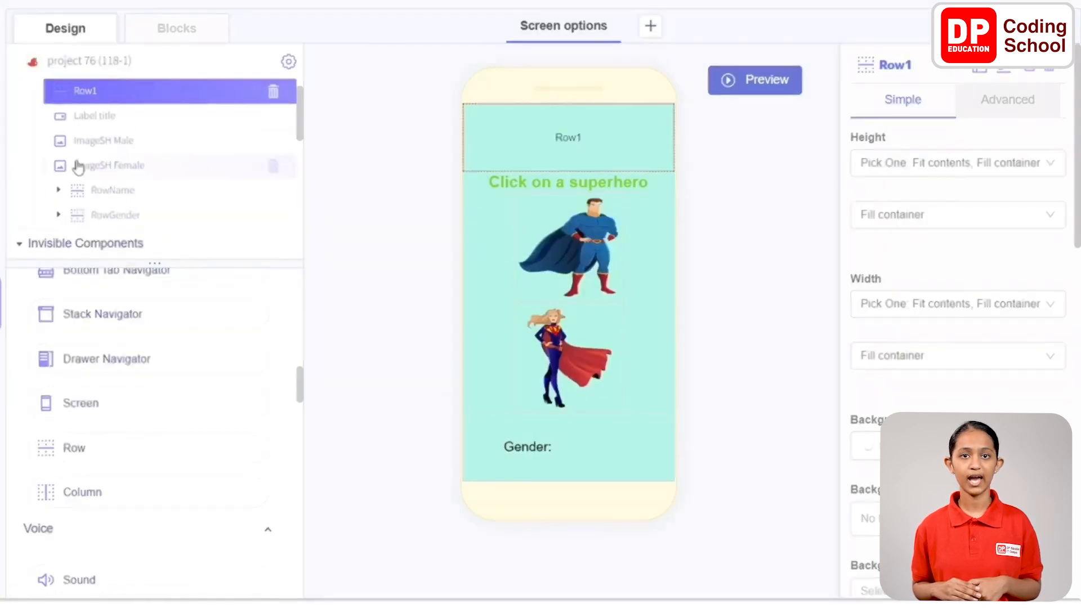
drag(90, 95, 89, 228)
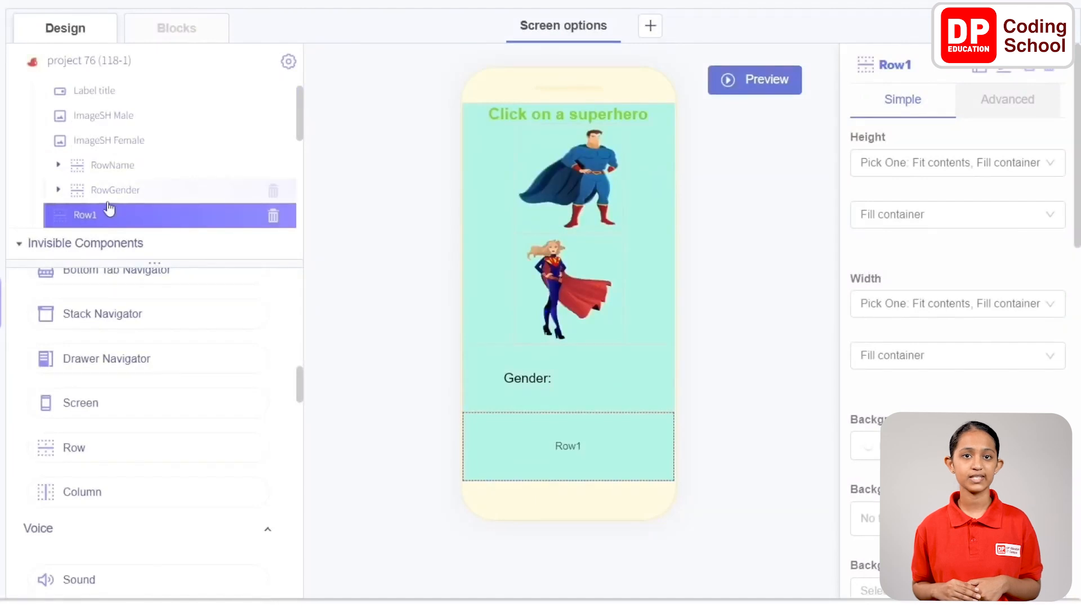
Rename the new row "Row change screen" and set its horizontal alignment to space-around
click(966, 68)
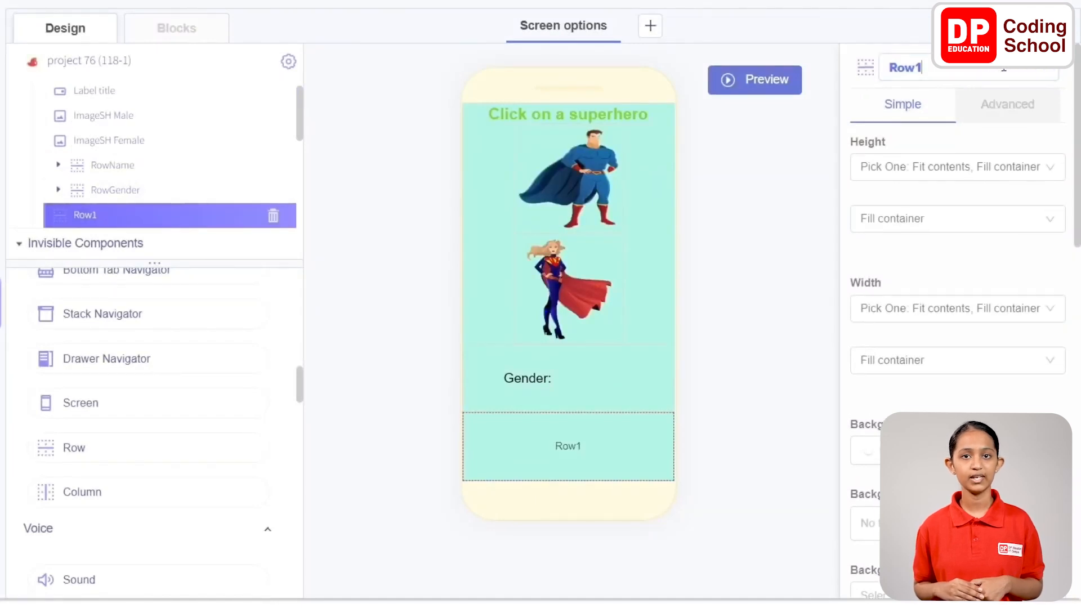
key(BackSpace)
text(change screen)
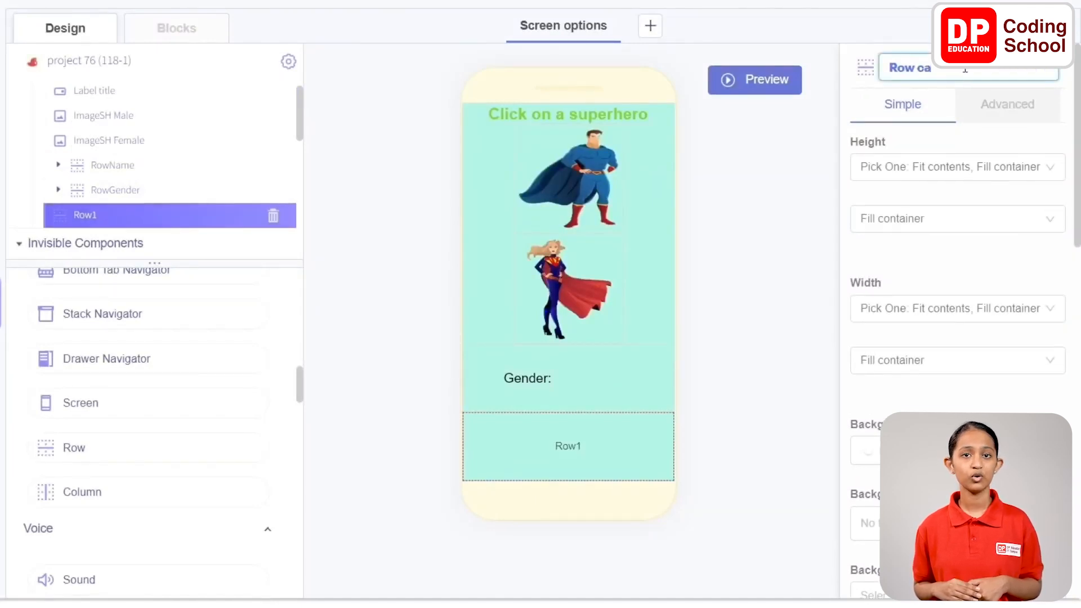
scroll(910, 195, down, 9)
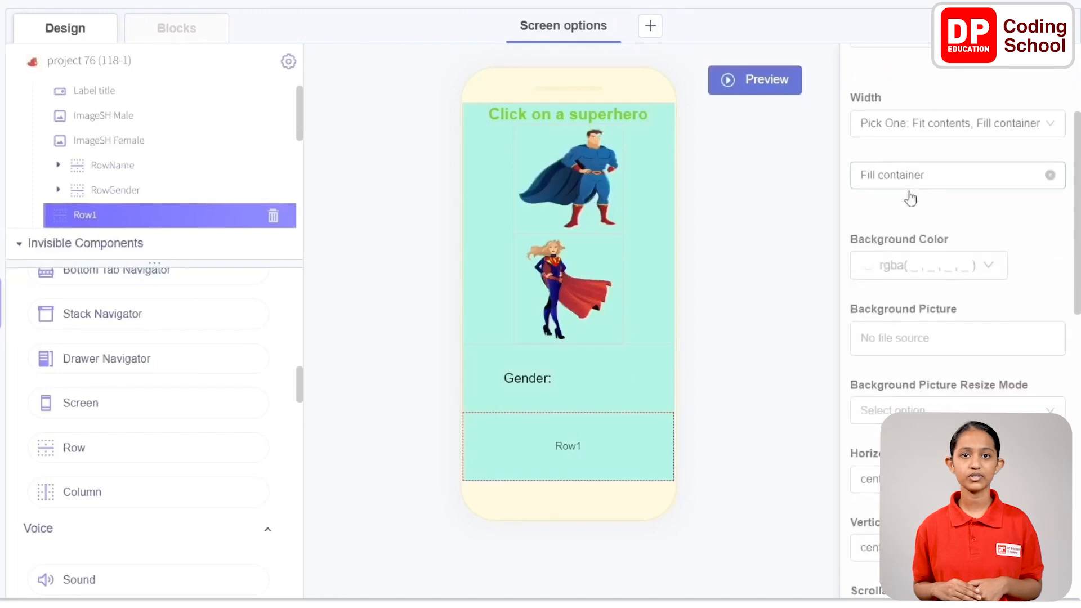
click(984, 148)
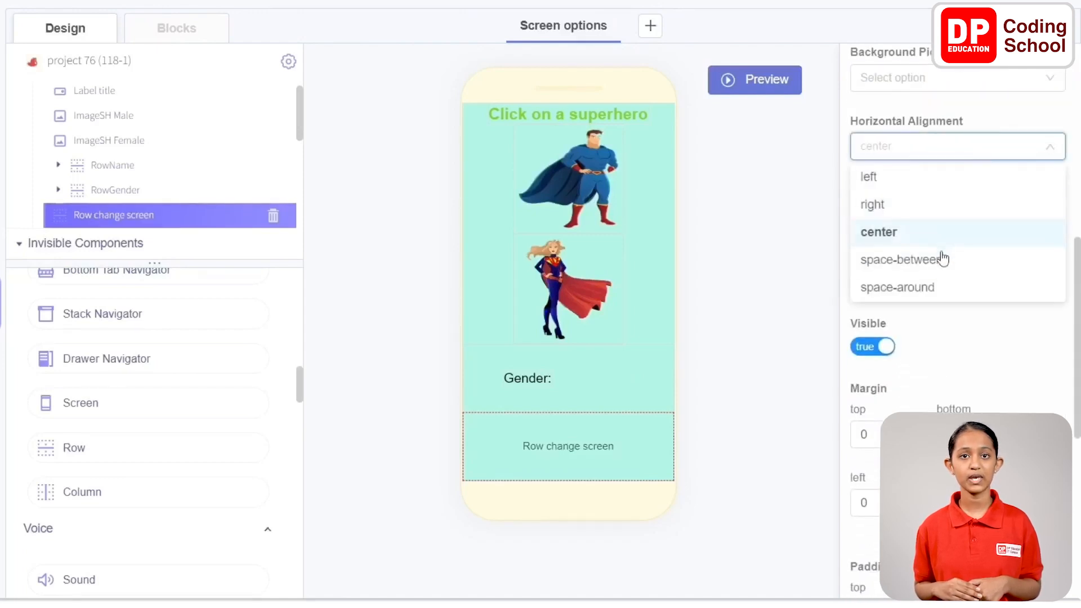
click(938, 287)
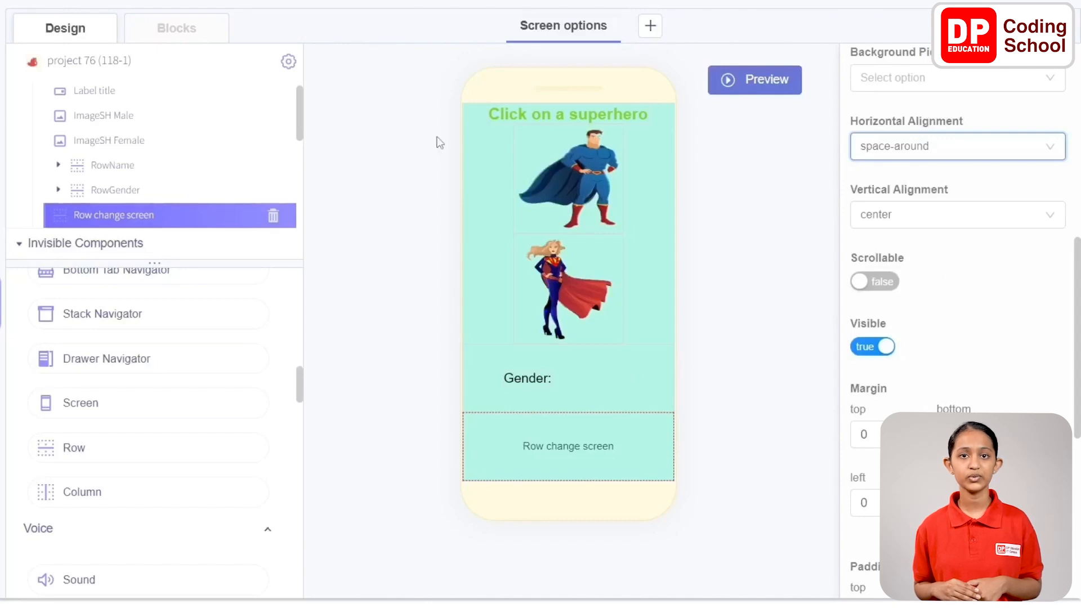
Add two Button components side by side inside Row change screen
scroll(128, 364, up, 10)
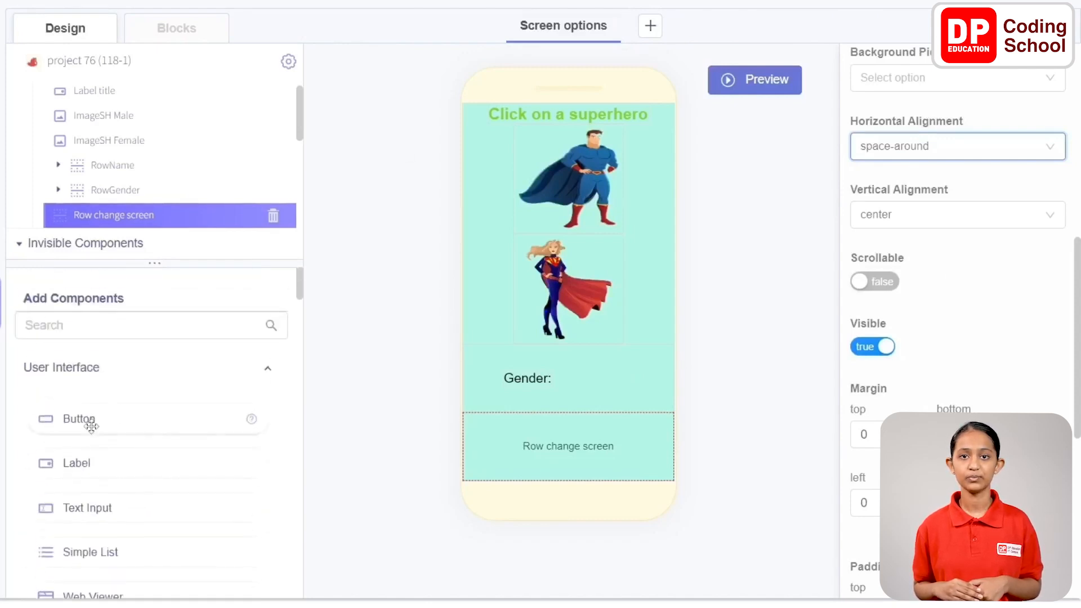
drag(79, 417, 569, 448)
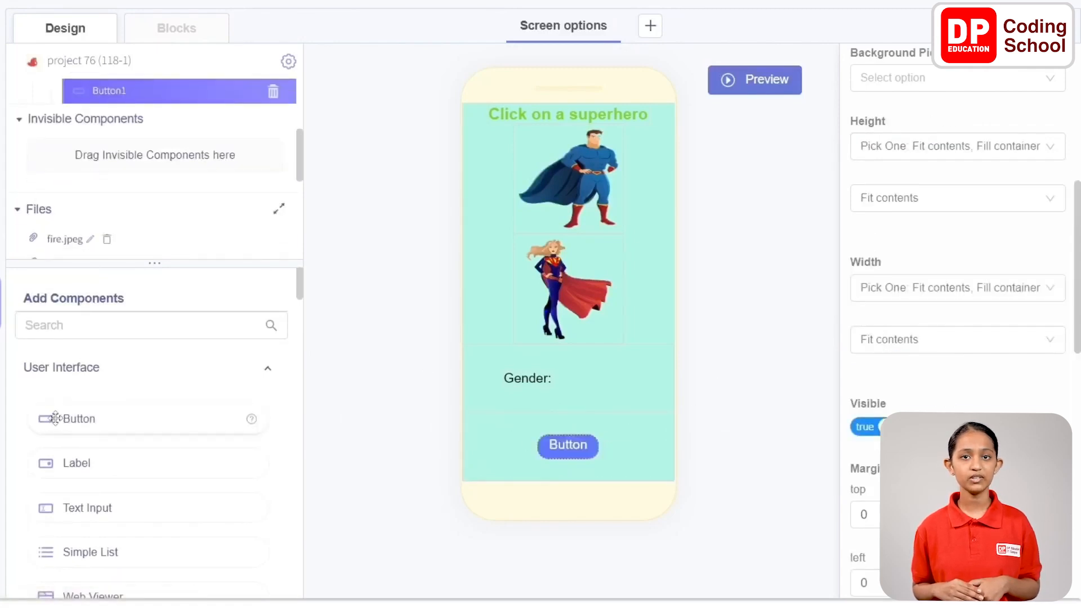
drag(54, 417, 504, 441)
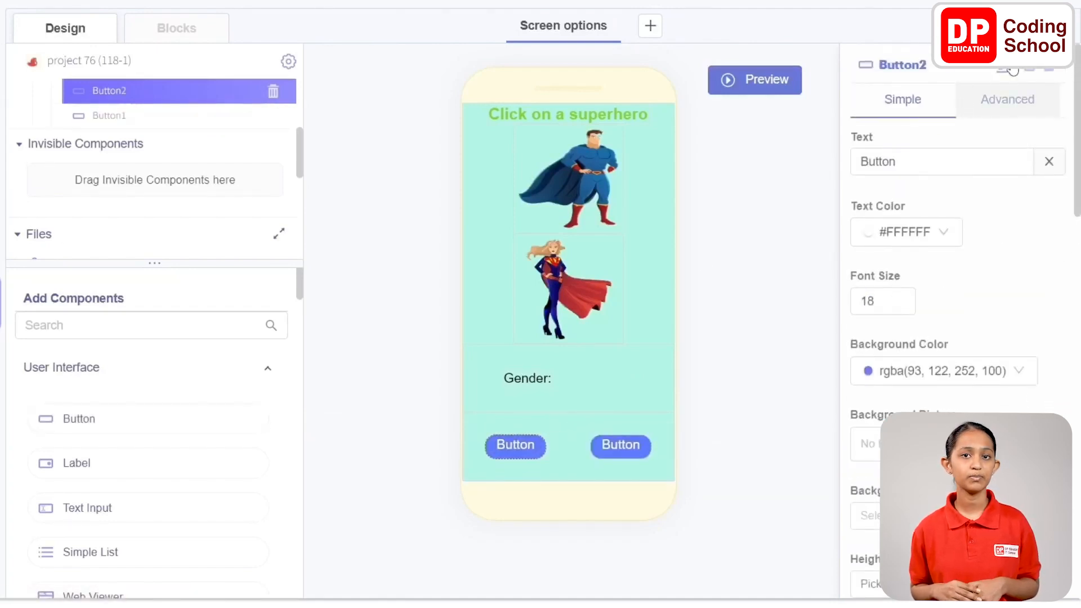
Rename the first button in Row change screen "Button finale" and set its text to "Finale"
click(977, 75)
text(find)
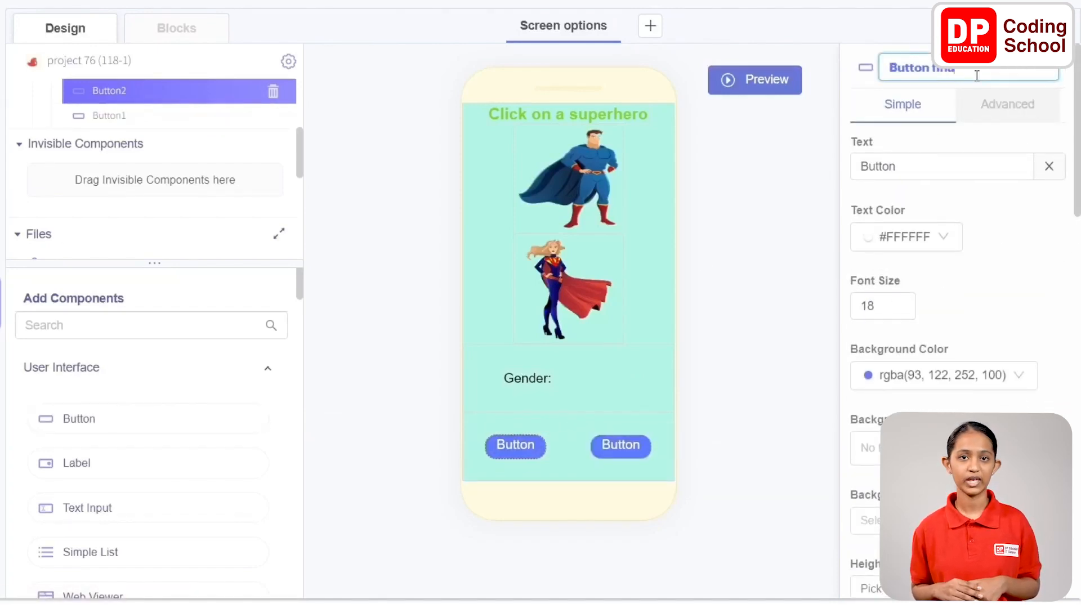
click(901, 164)
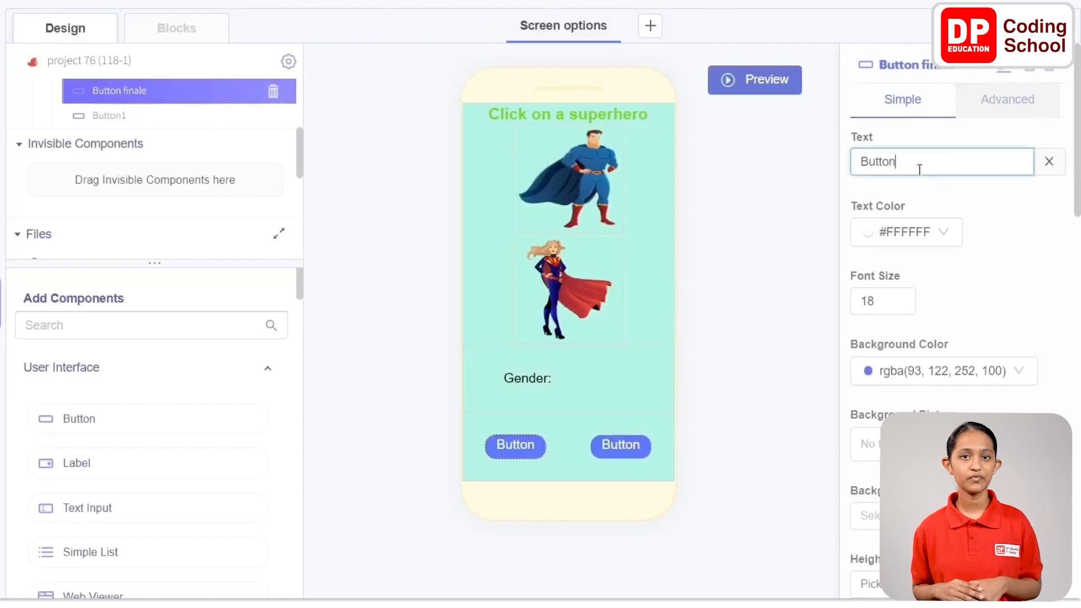
drag(901, 164, 828, 161)
text(Finale)
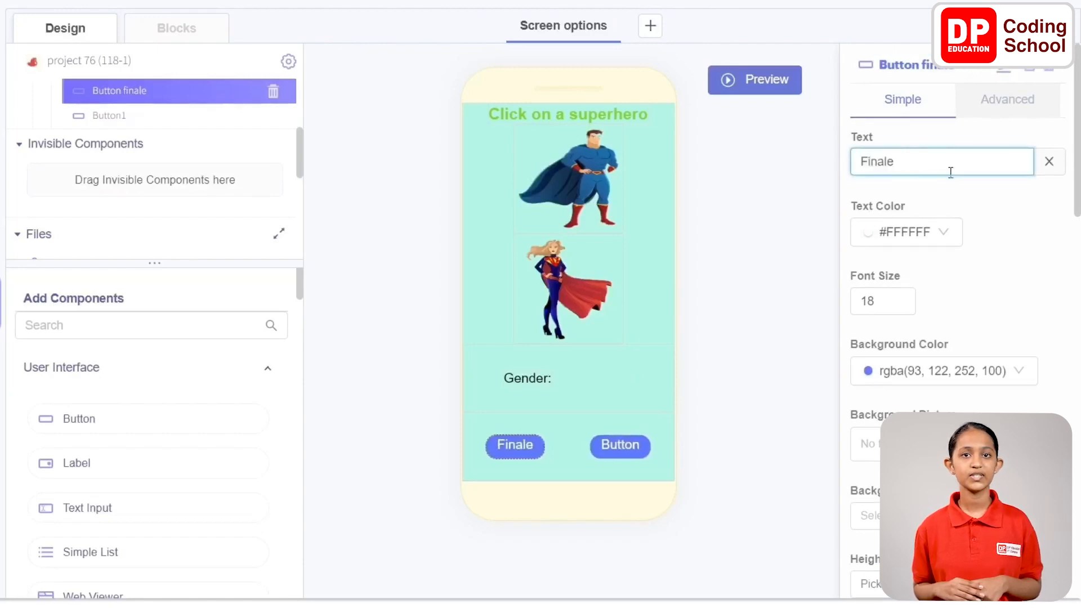
Set the Visible property of Button finale to false
scroll(937, 222, down, 10)
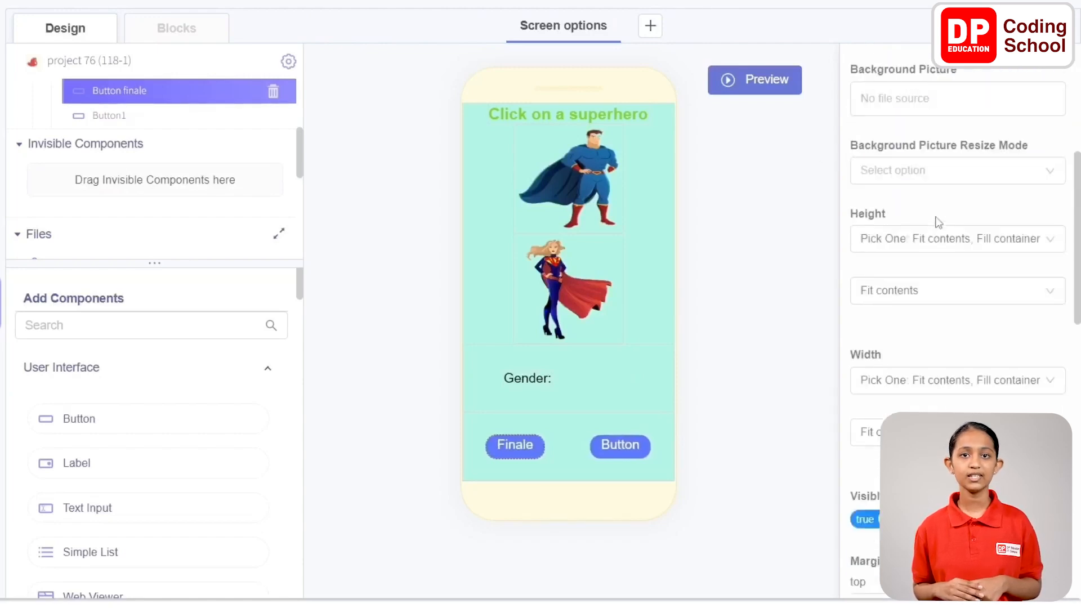
click(876, 259)
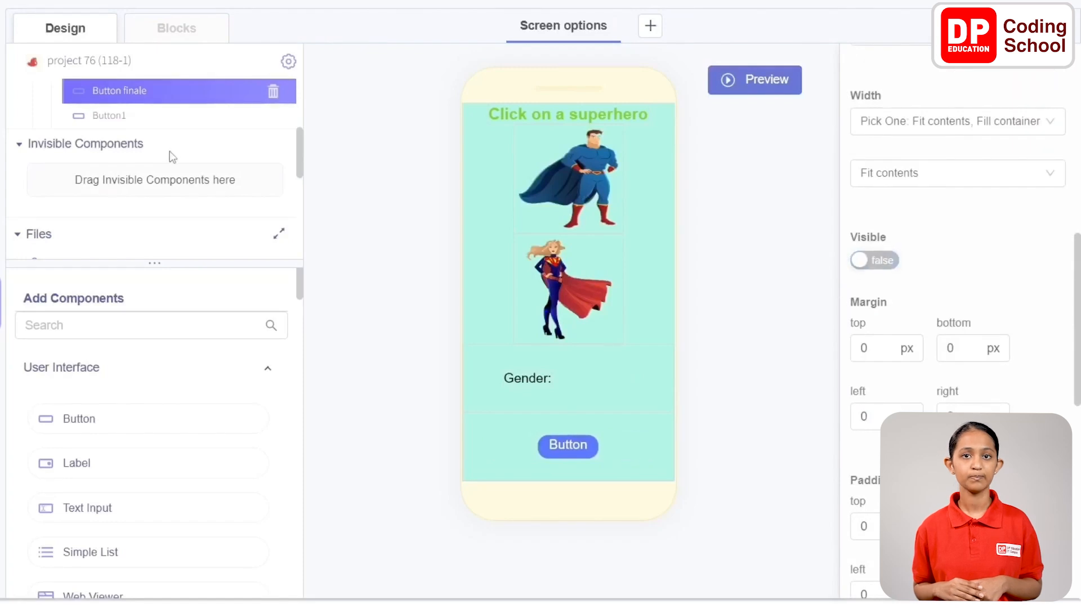
Rename the second button in Row change screen "Button proceed" and set its text to "Proceed"
click(131, 114)
scroll(987, 140, up, 10)
click(977, 70)
key(BackSpace)
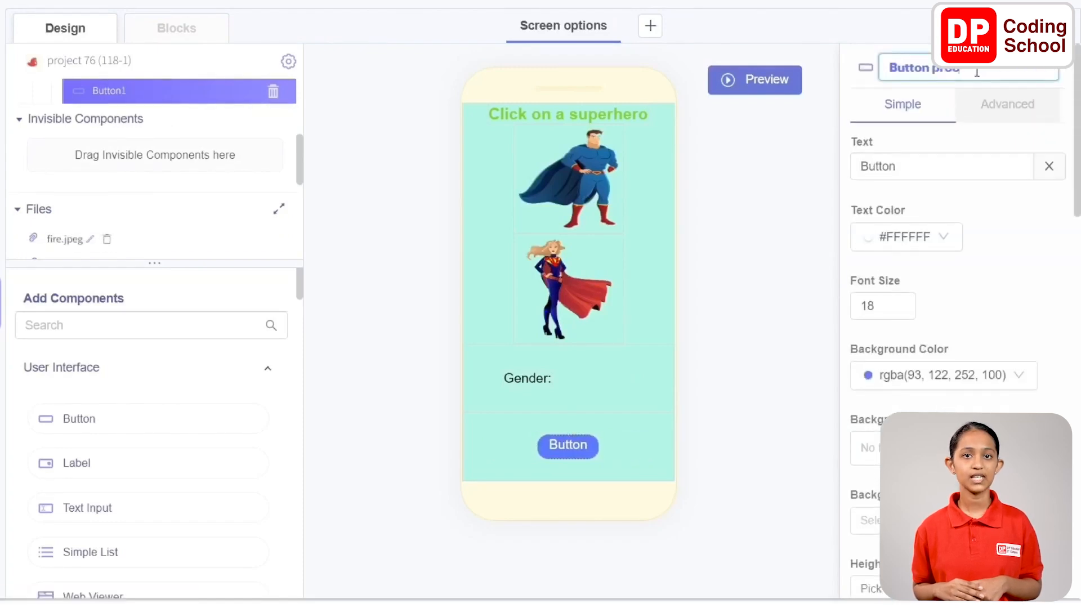
click(963, 163)
double_click(904, 168)
text(P)
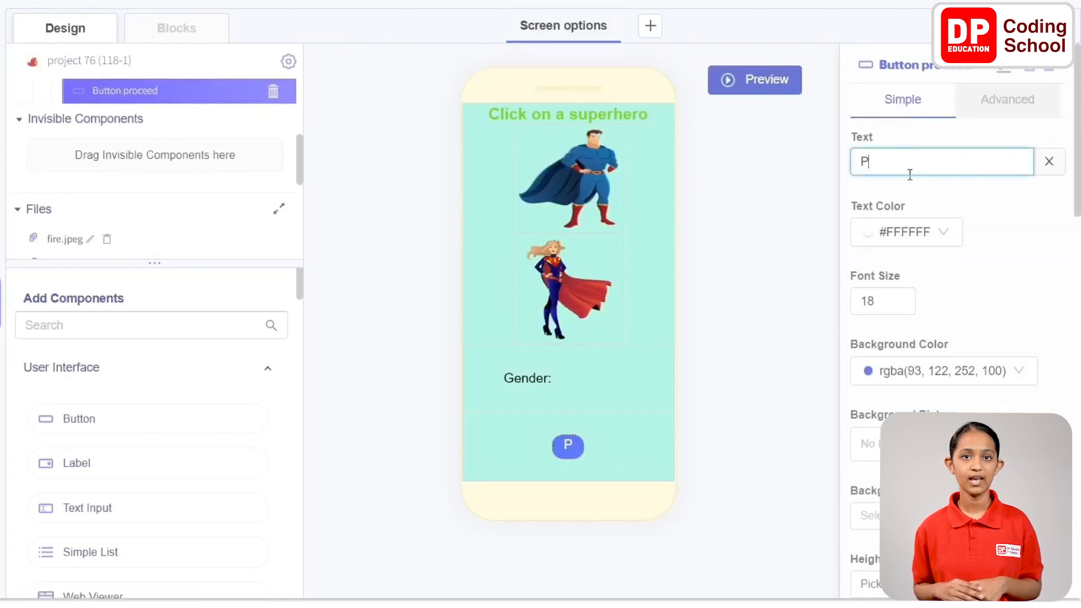
text(roceed)
Set the Visible property of Button proceed to false
scroll(980, 225, down, 10)
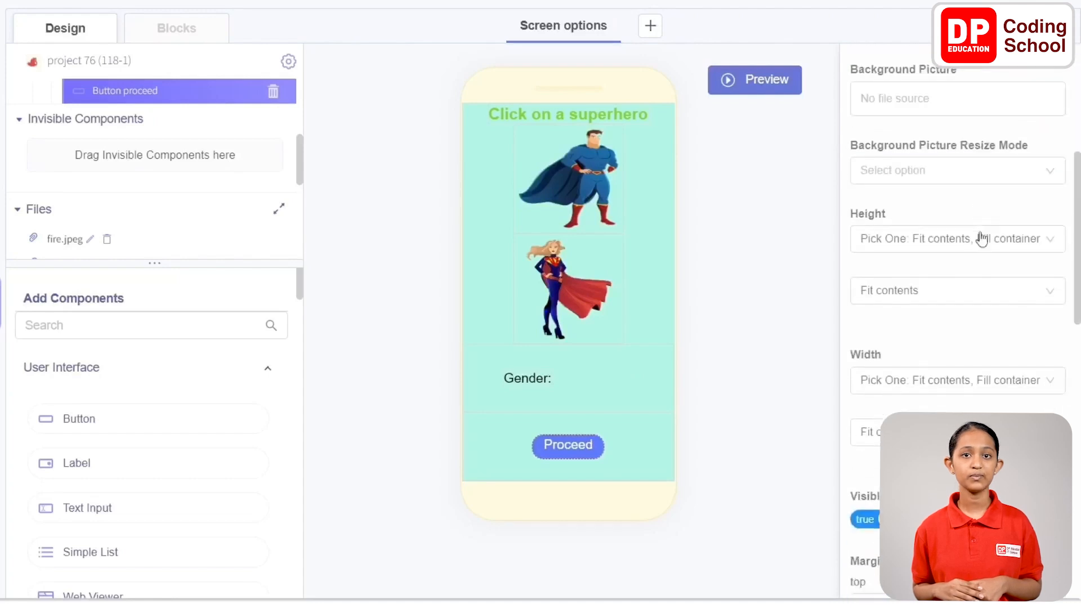
scroll(918, 254, down, 1)
click(884, 261)
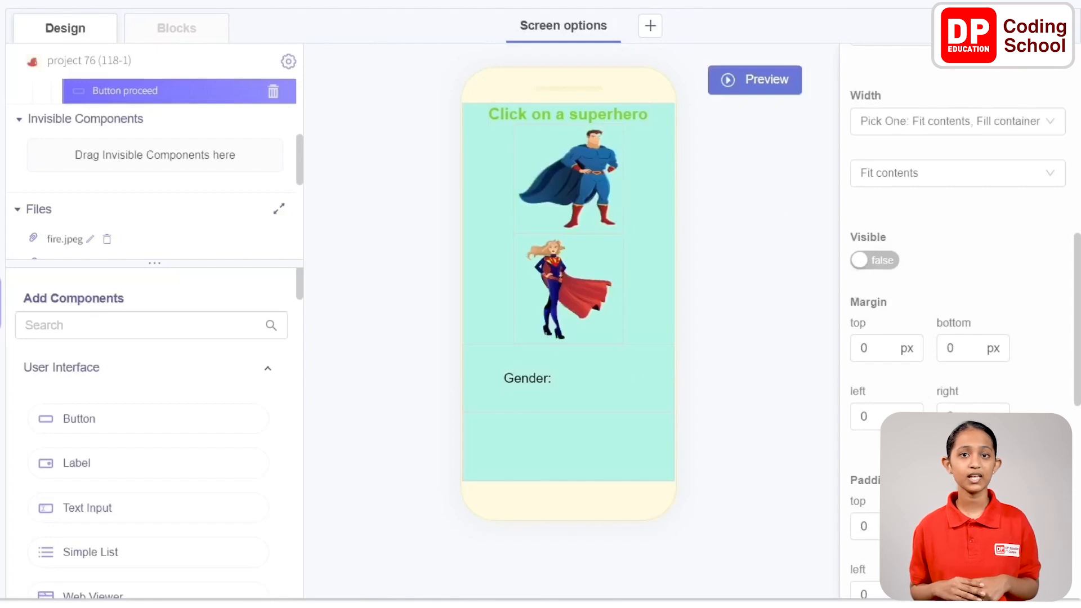
Add a new screen to the project and rename it "Work screen"
click(652, 28)
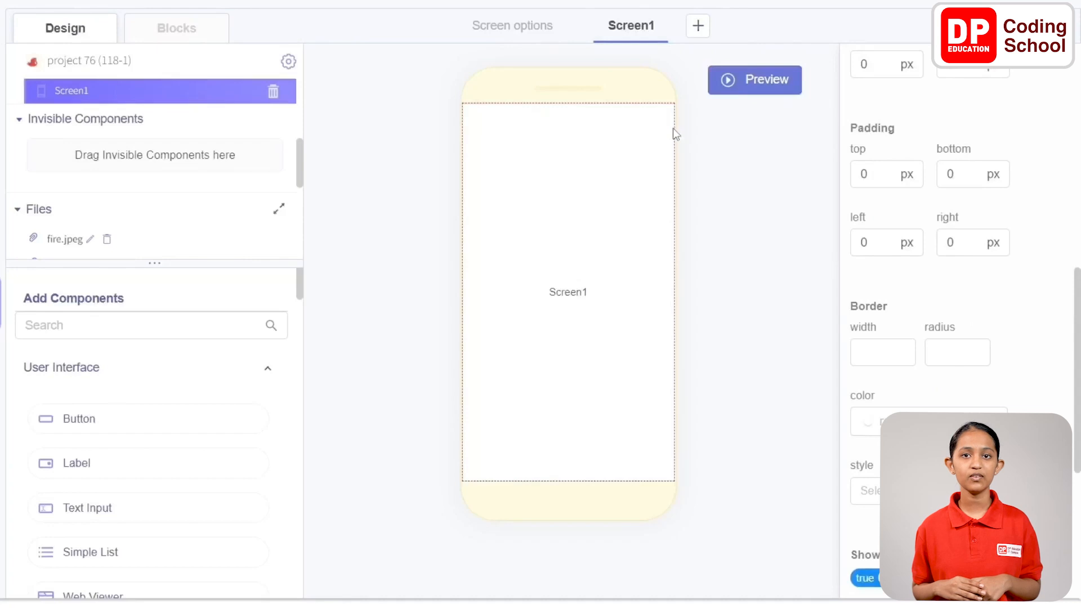
scroll(963, 93, up, 10)
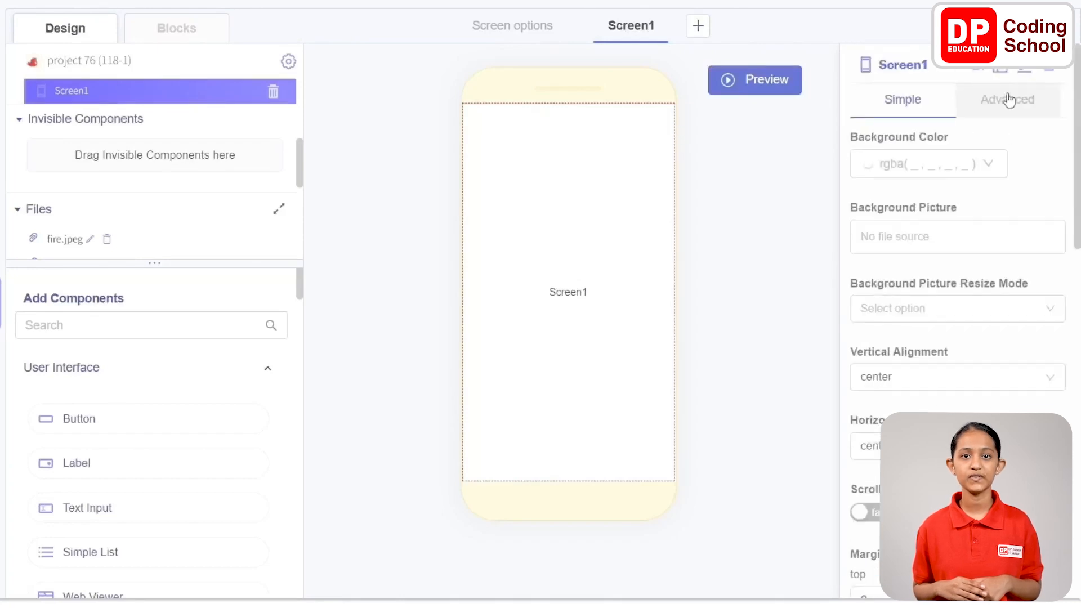
key(BackSpace)
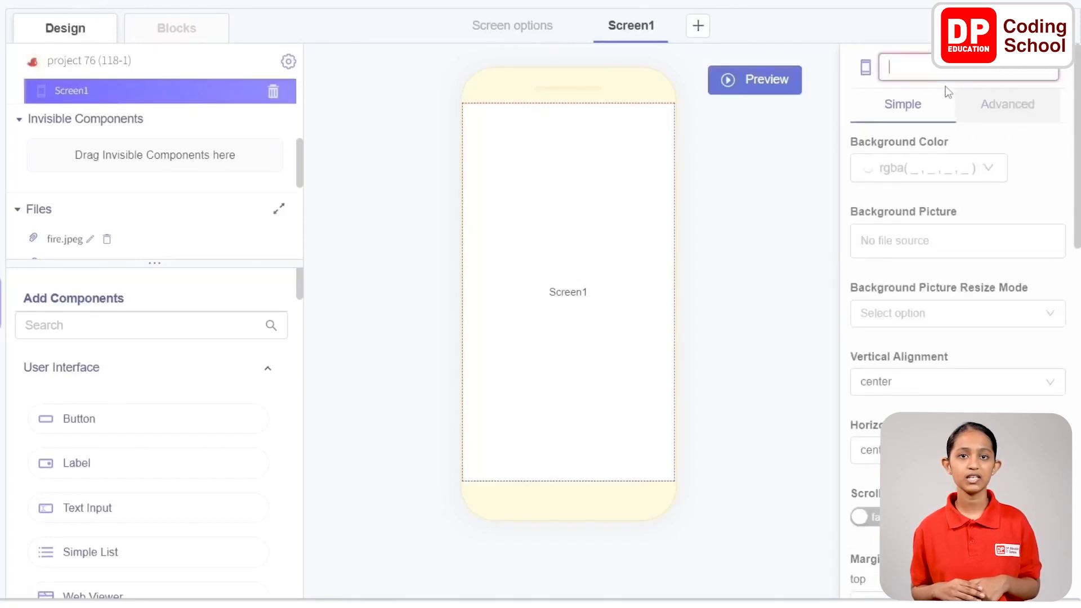
text(Work doreen)
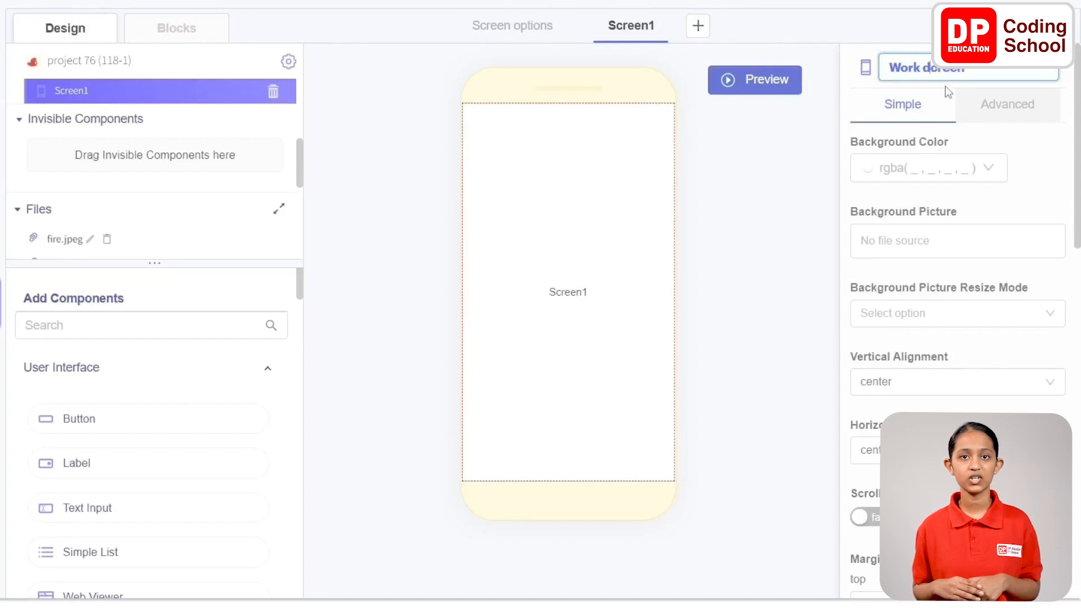
key(BackSpace)
text(s)
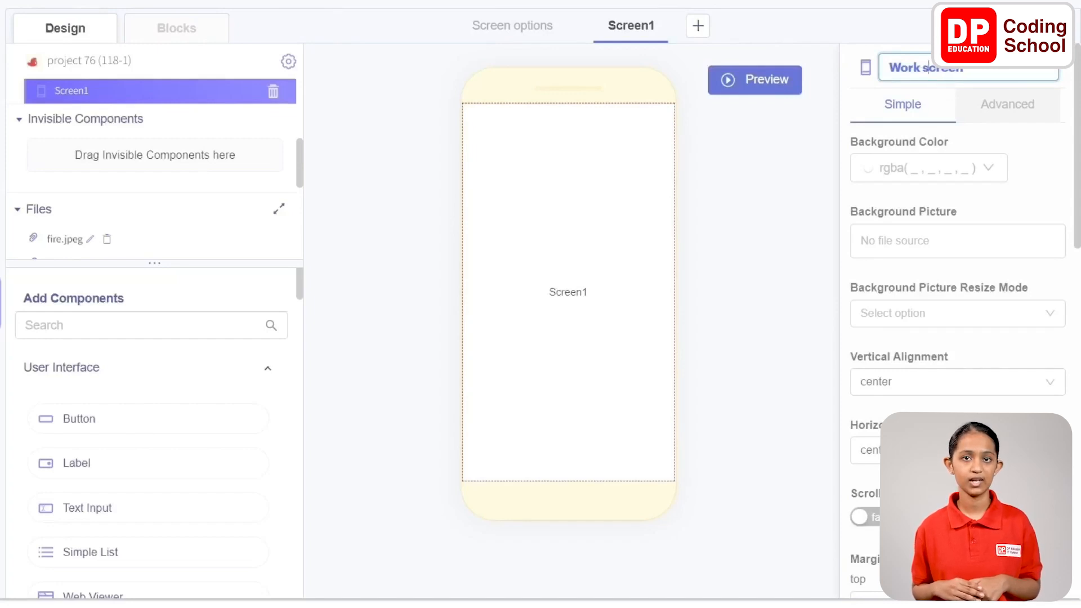
key(Return)
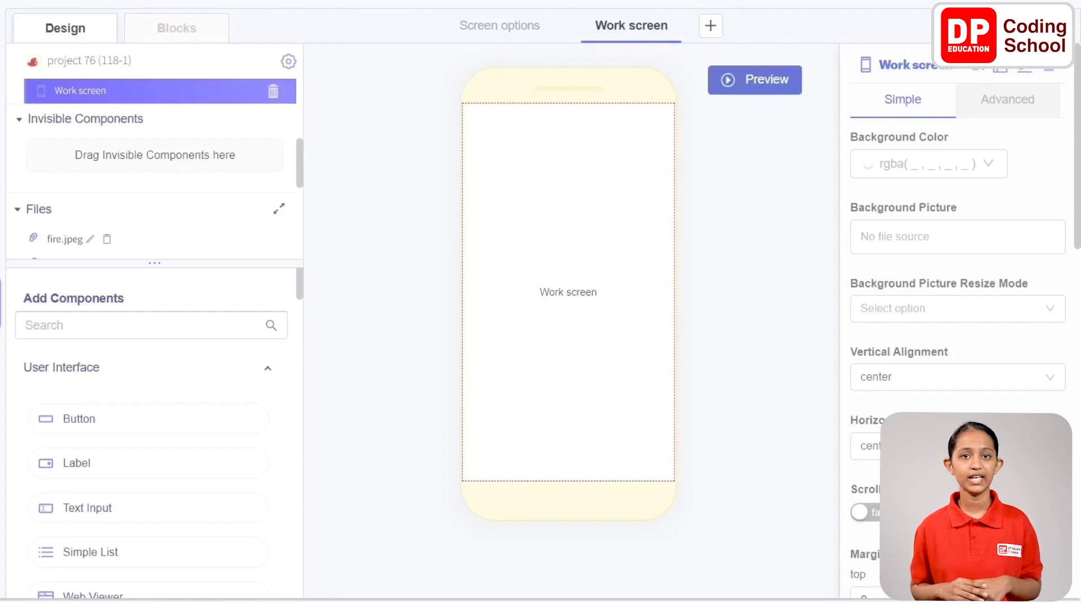
Set the background color of Work screen to rgba(170, 241, 225, 1) using the copied hex code
click(953, 164)
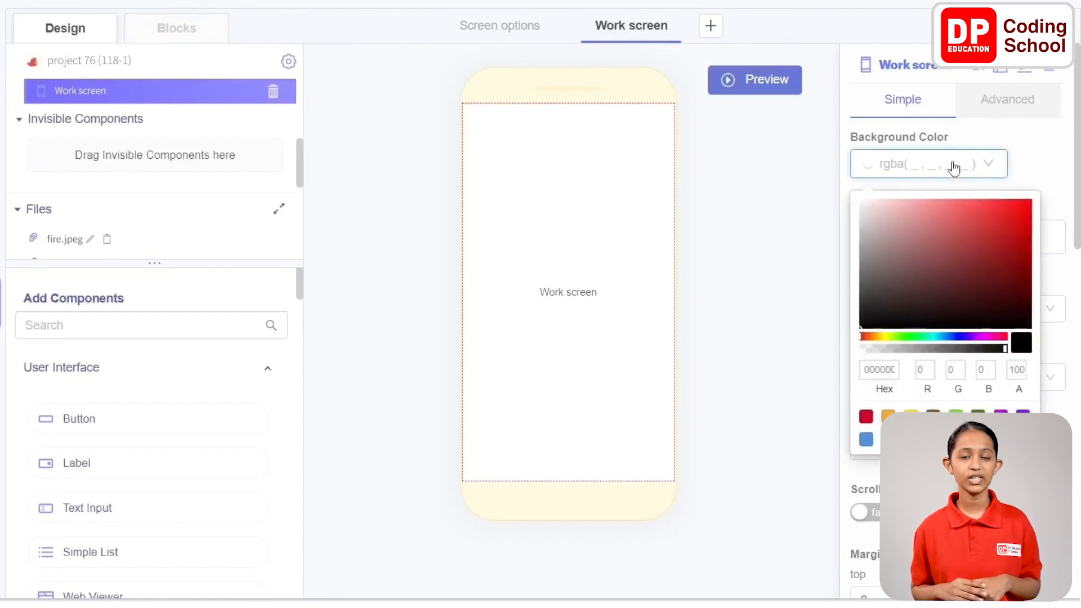
double_click(876, 370)
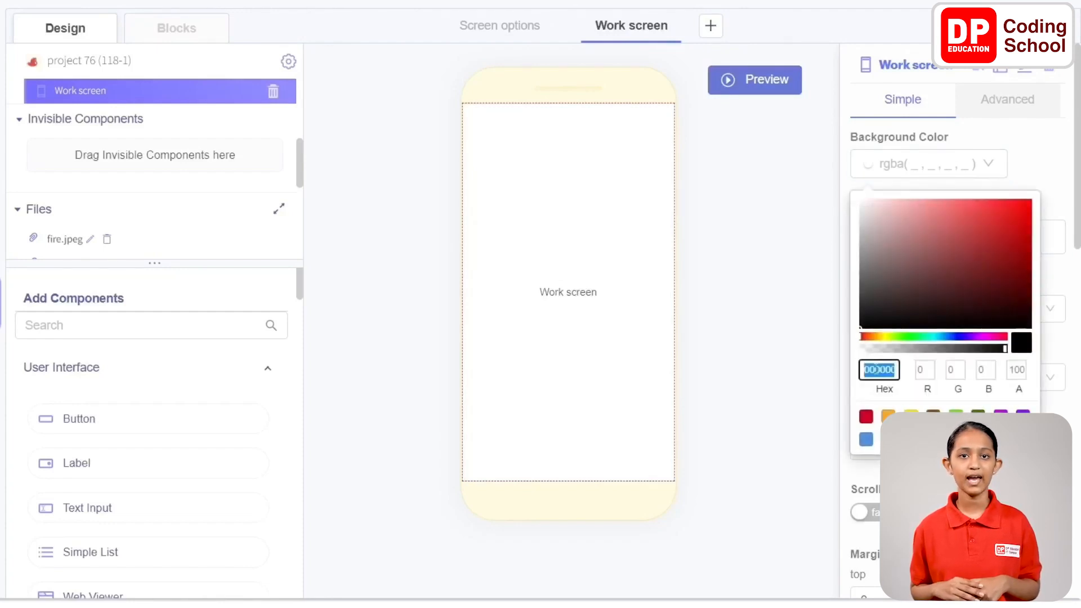
text(AAF1E1)
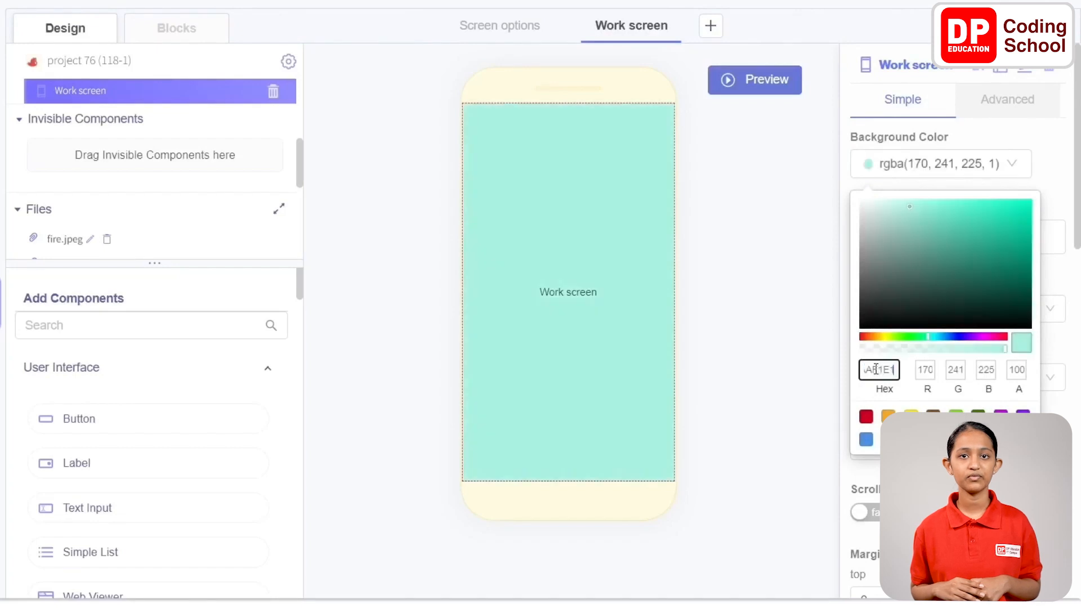
click(1044, 166)
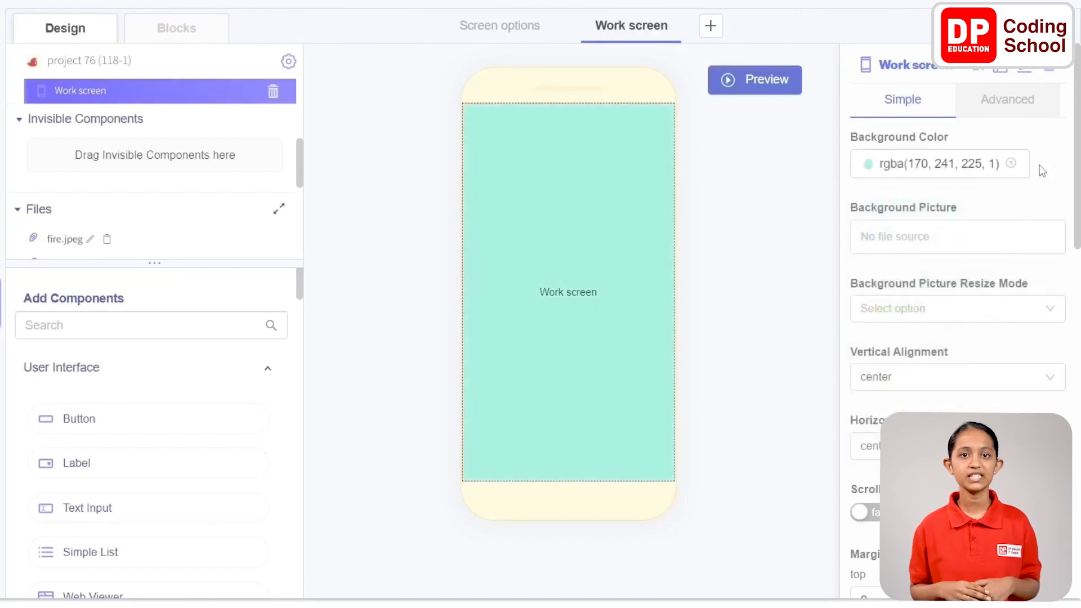
Add two Column components to Work screen and arrange them as siblings, with Column2 above Column1
scroll(1043, 171, down, 2)
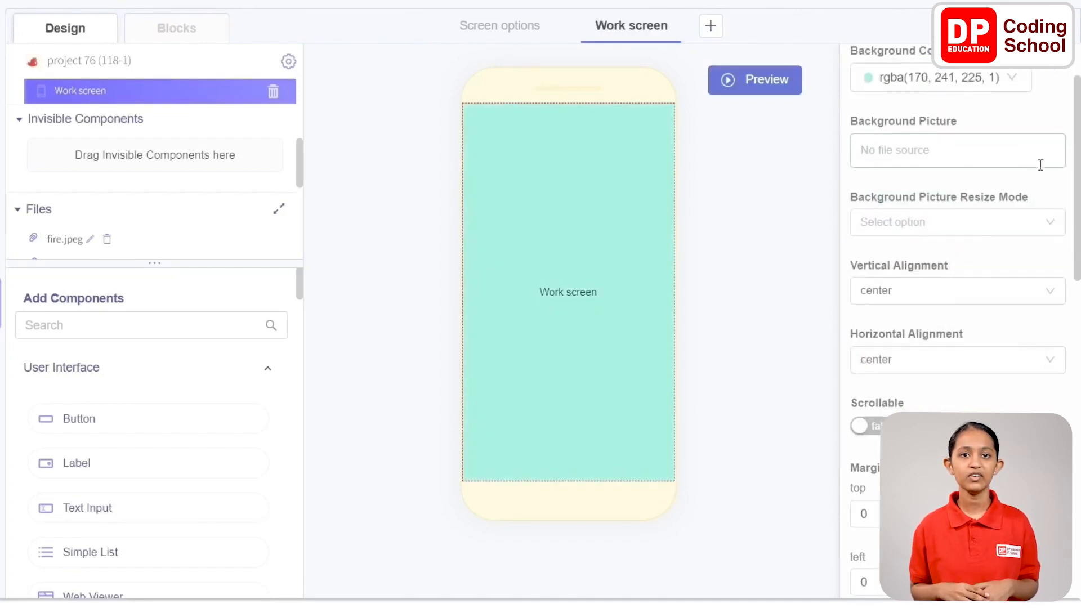
scroll(150, 400, down, 15)
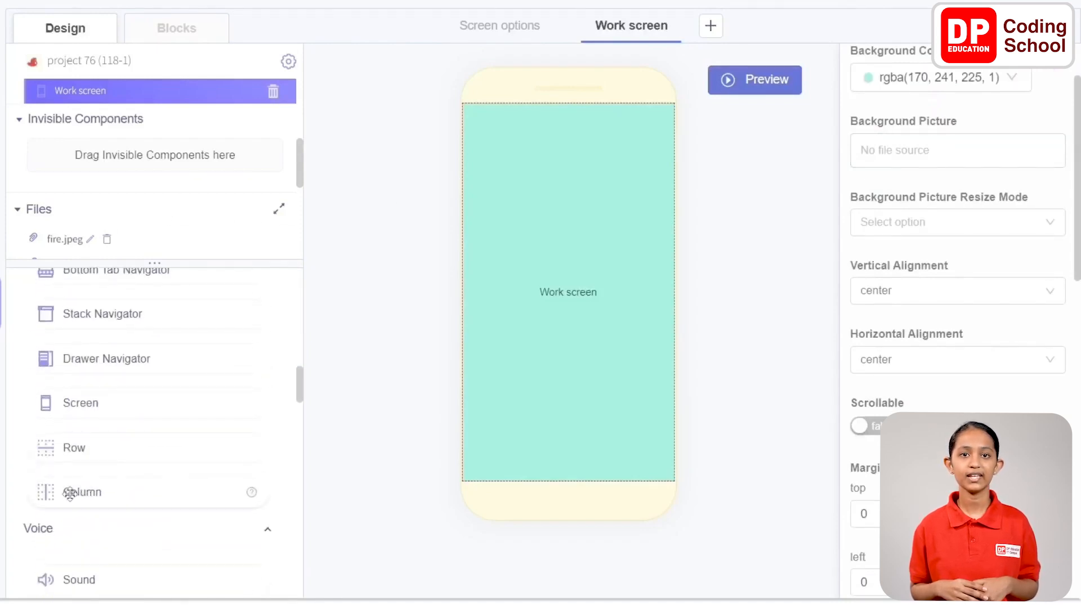
drag(67, 490, 571, 290)
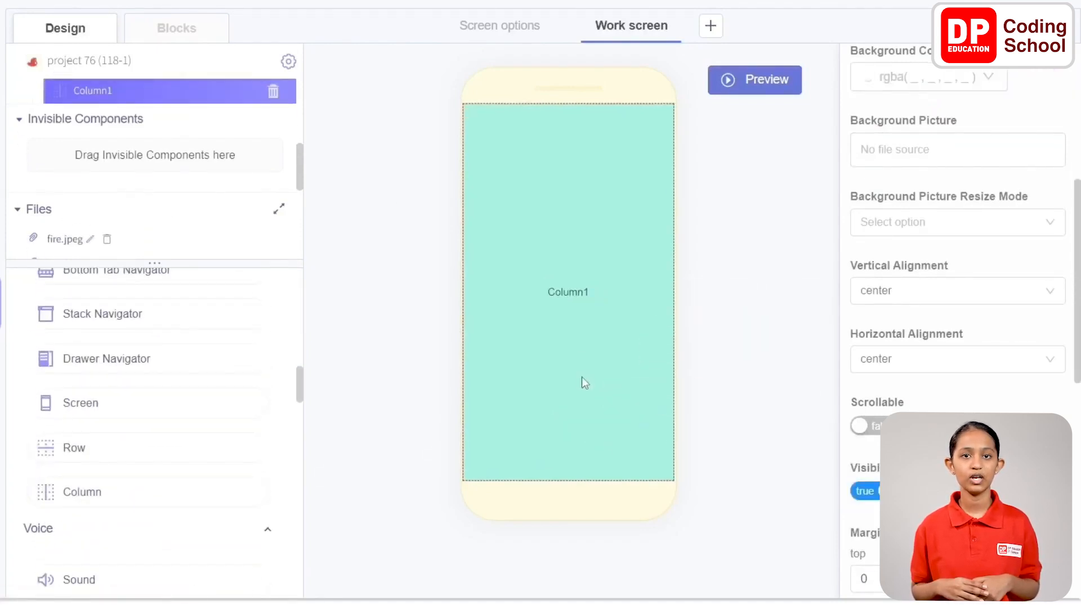
drag(112, 484, 618, 293)
scroll(185, 152, up, 2)
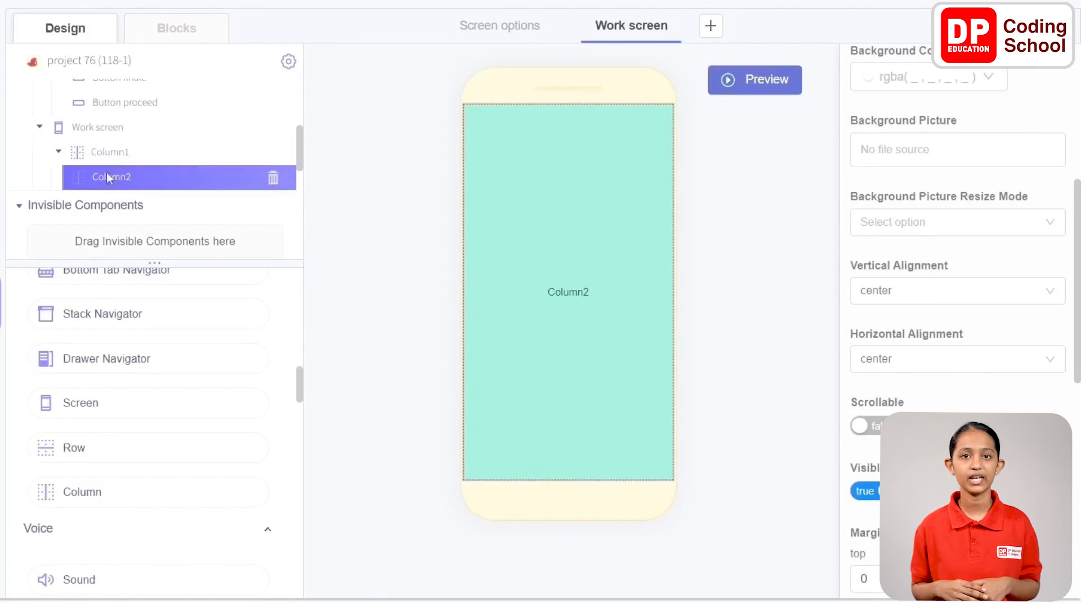
drag(107, 173, 104, 148)
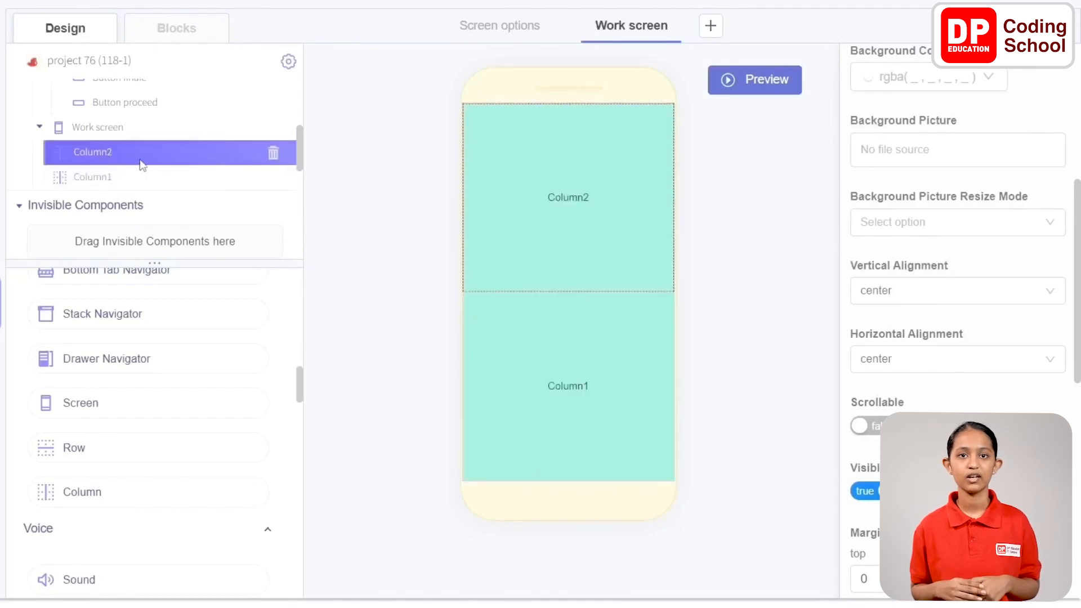
Add a Row component inside Column2 and set its height to an absolute size of 100
scroll(935, 149, up, 4)
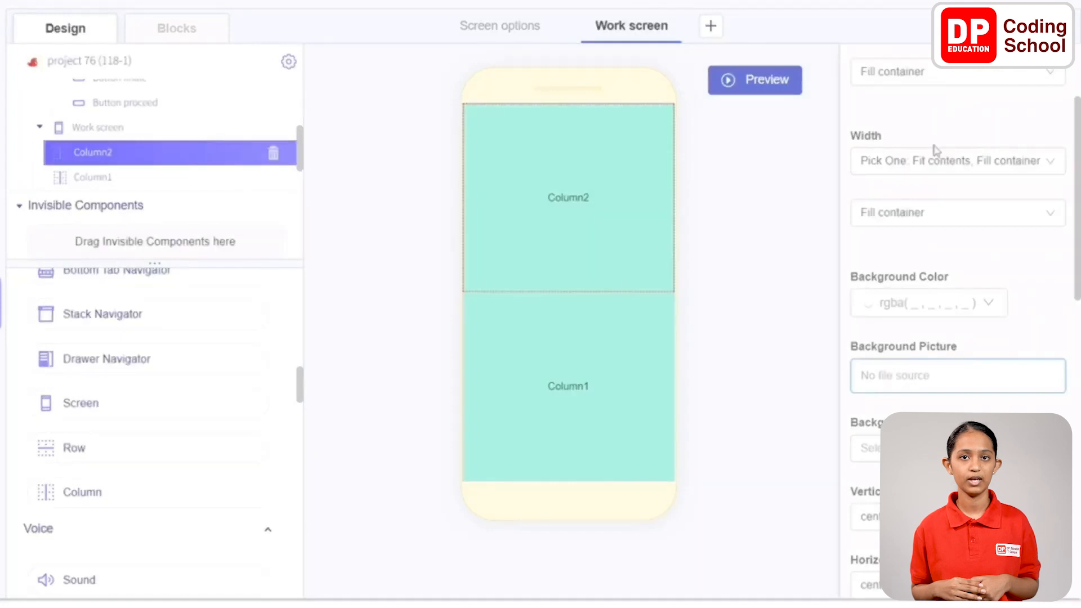
scroll(933, 150, up, 3)
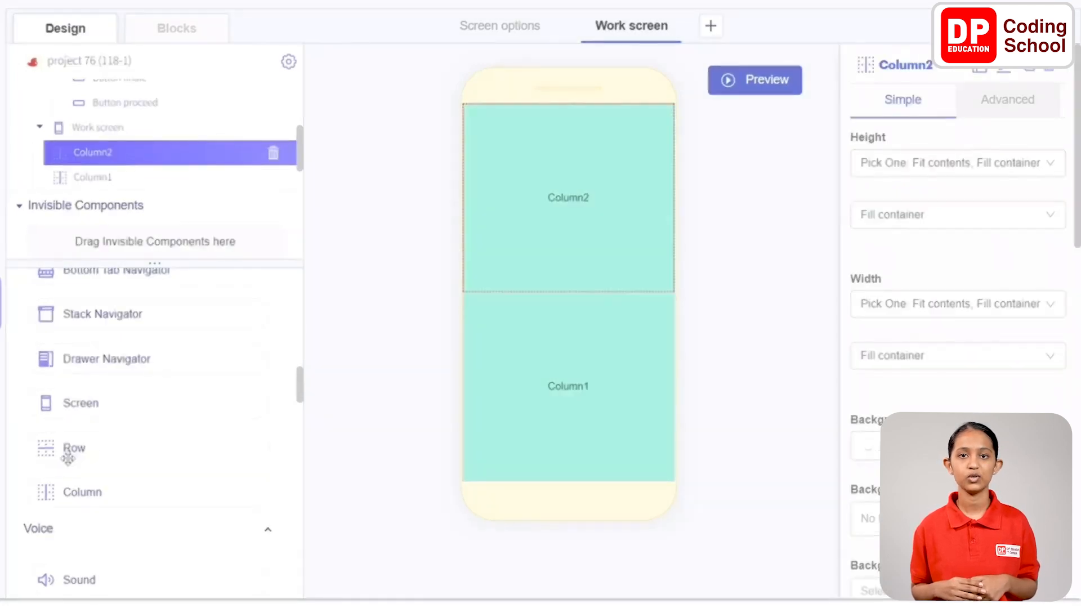
drag(69, 449, 626, 241)
click(939, 164)
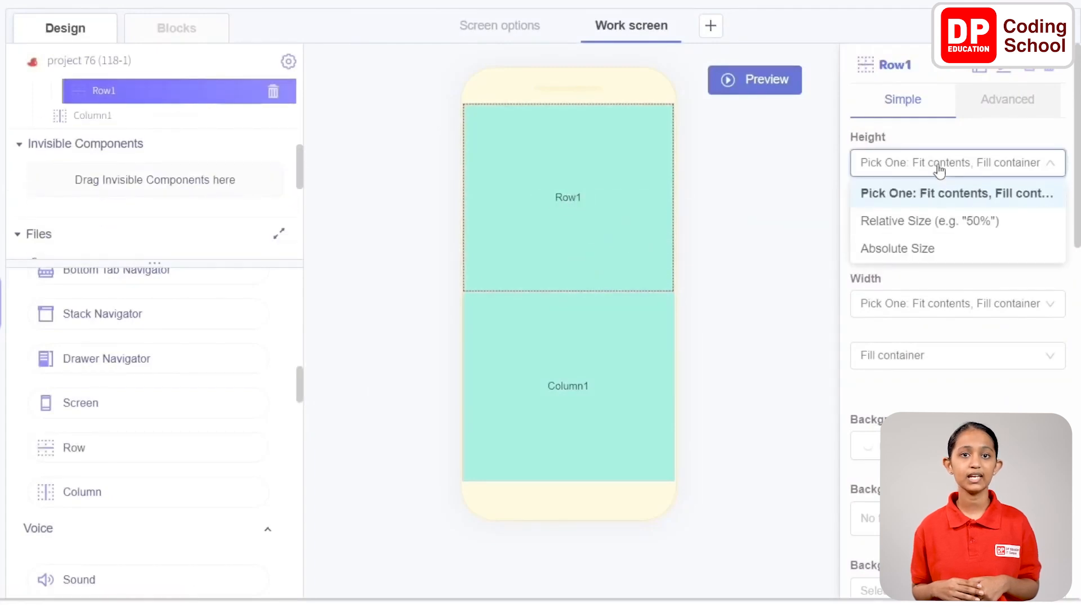
click(934, 249)
click(883, 214)
text(1)
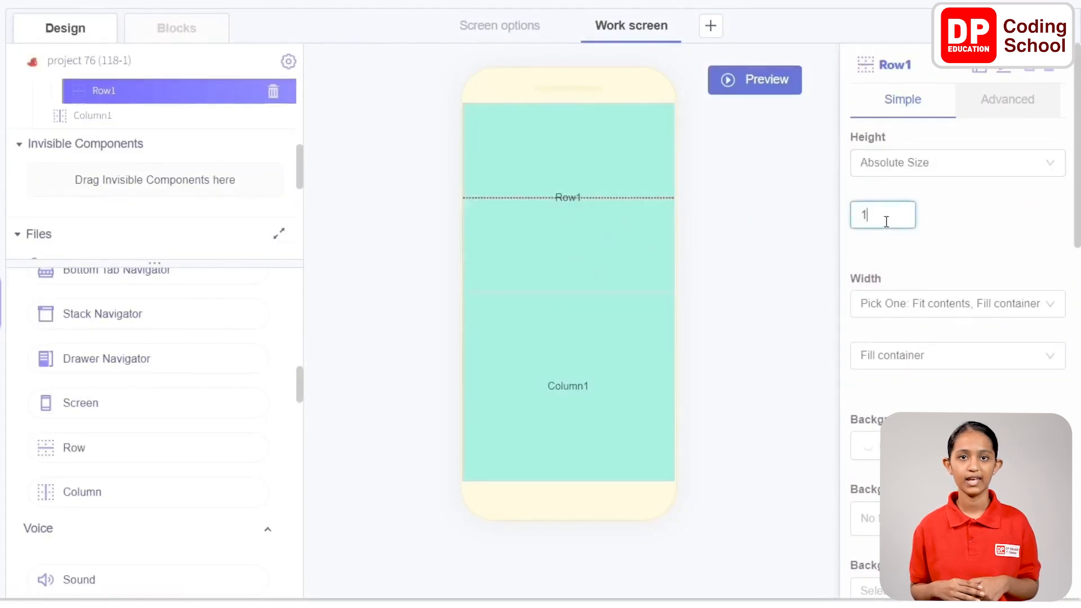
text(00)
click(938, 225)
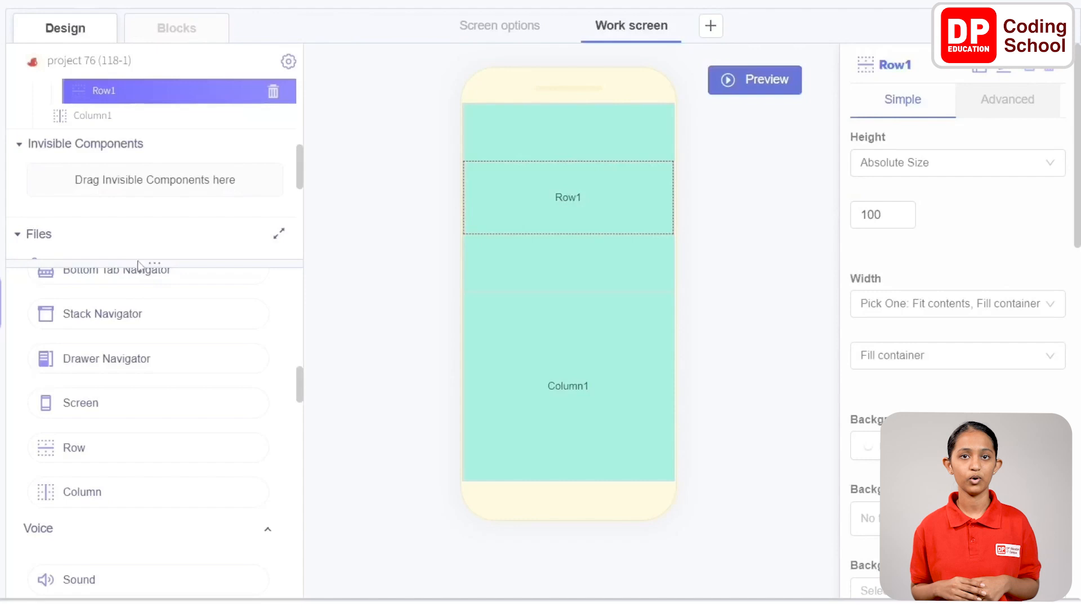
Add a Label component inside Row1 of Work screen
scroll(137, 327, up, 10)
scroll(135, 326, down, 2)
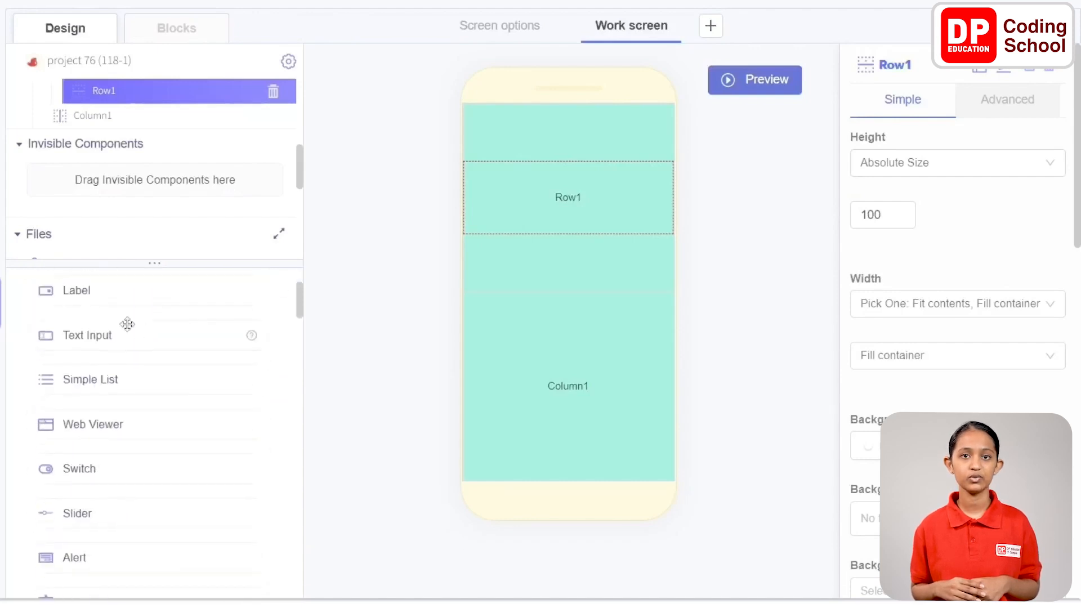
scroll(128, 324, up, 2)
drag(77, 362, 654, 249)
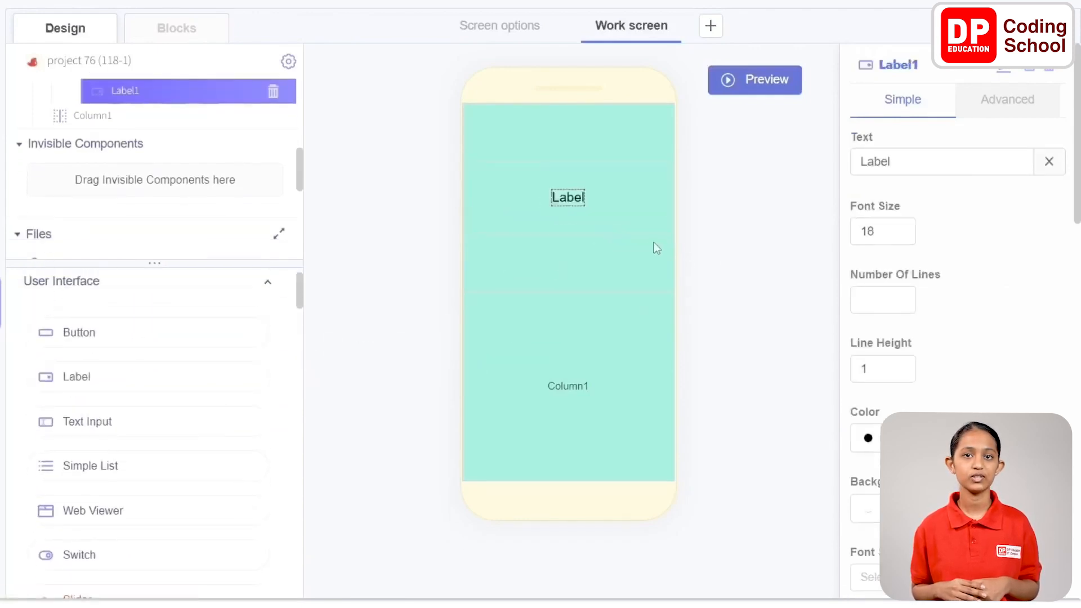
Set the text of the label in Row1 to "Select One" and its font size to 25
double_click(919, 162)
text(Sele)
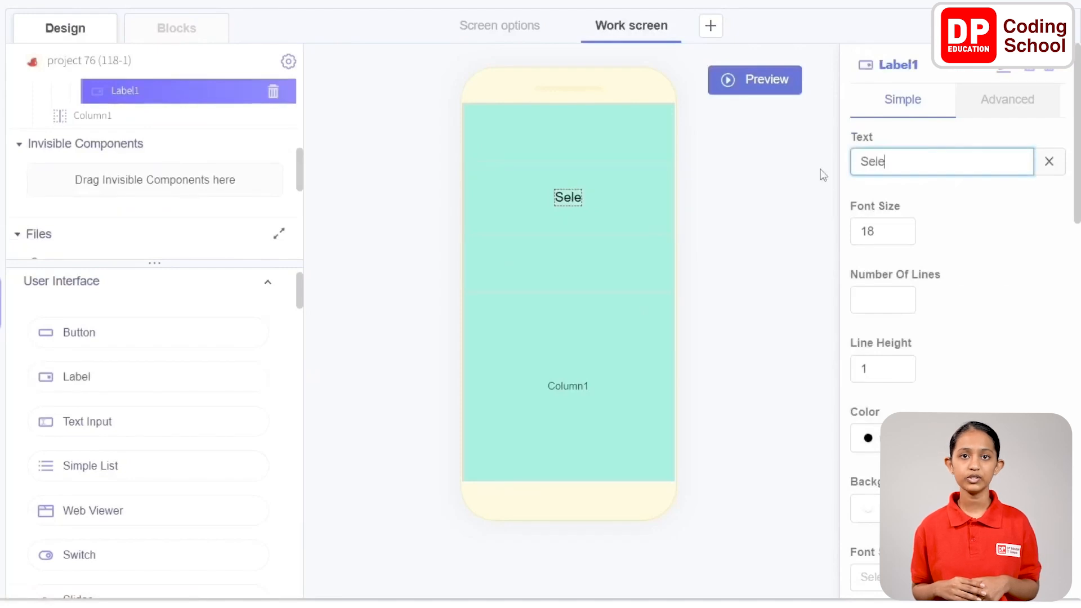
text(ct One)
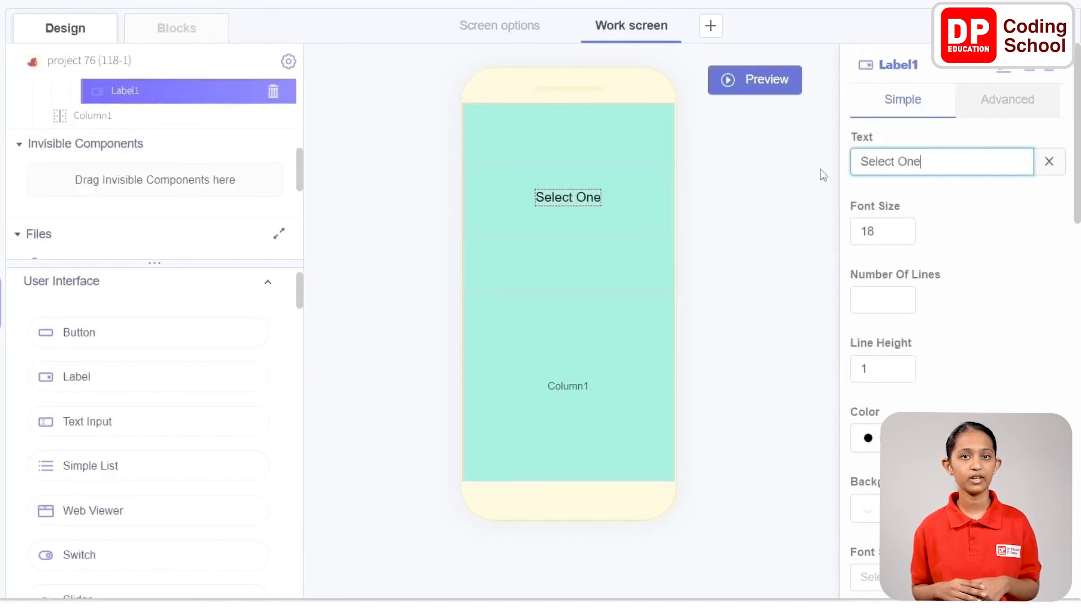
key(Tab)
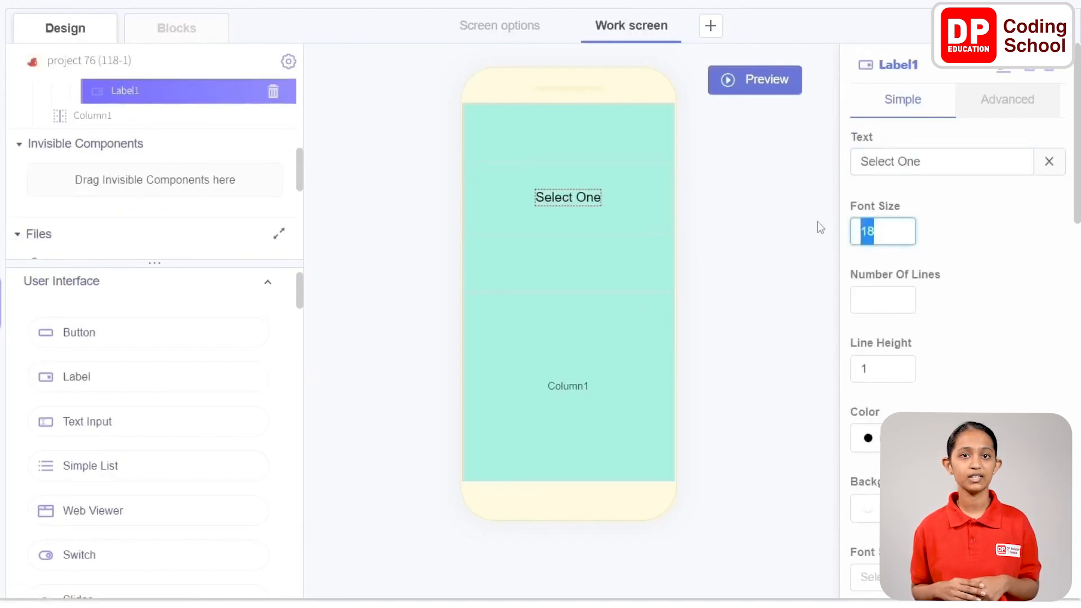
text(25)
click(940, 224)
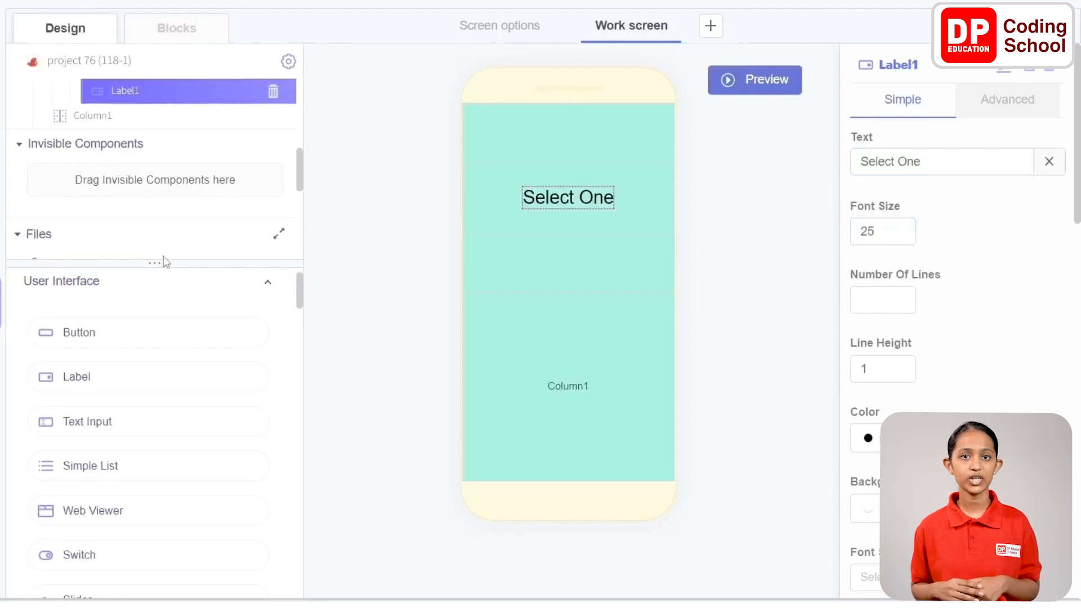
Add a second Row component to Column2 and place it directly below Row1 at the same level
scroll(75, 383, down, 3)
scroll(75, 383, down, 15)
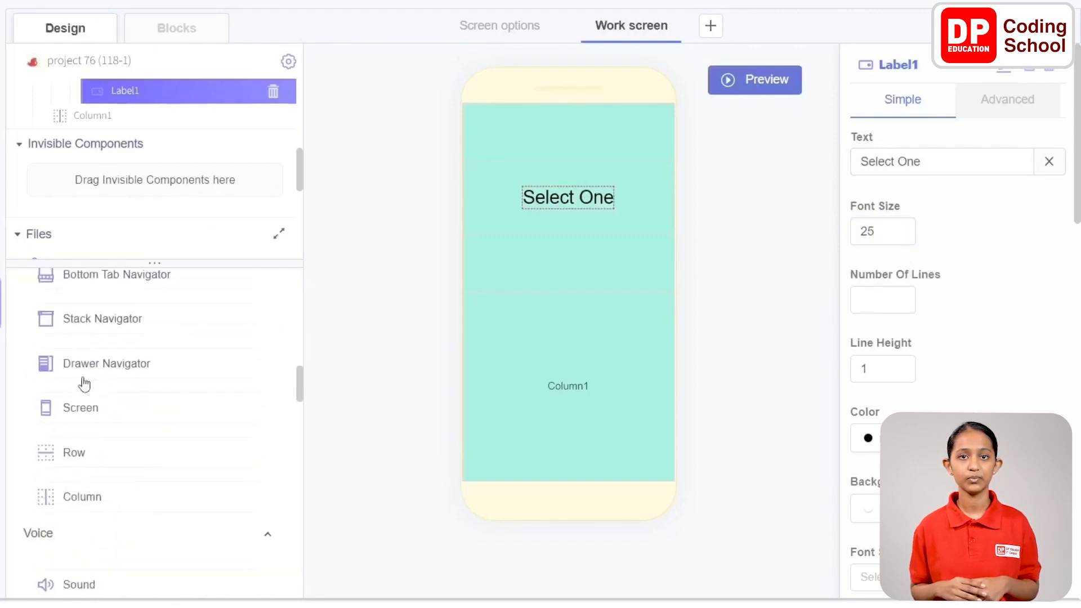
drag(80, 355, 537, 260)
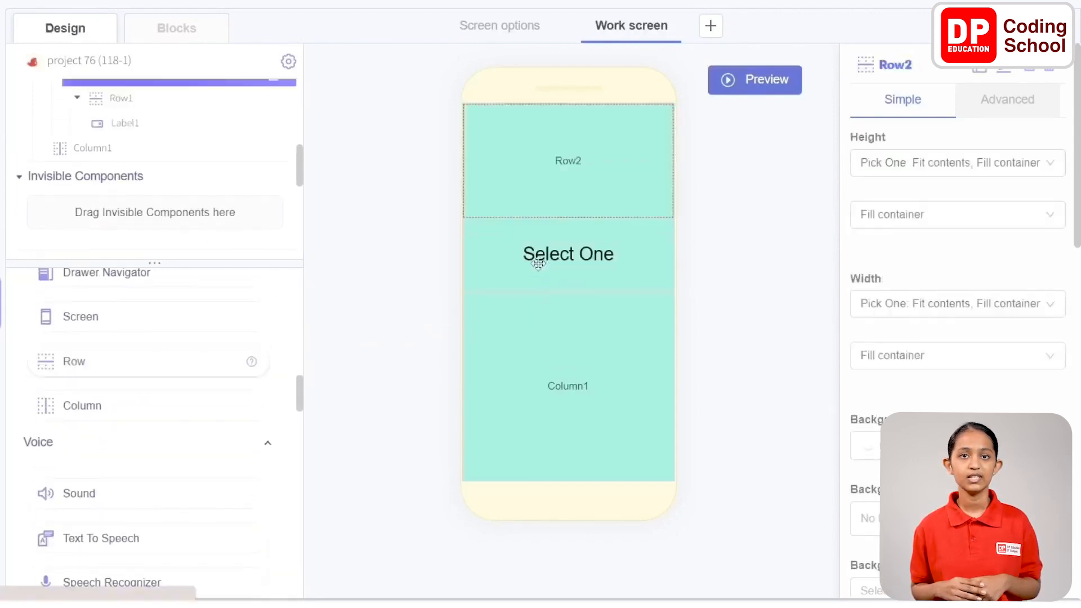
click(77, 115)
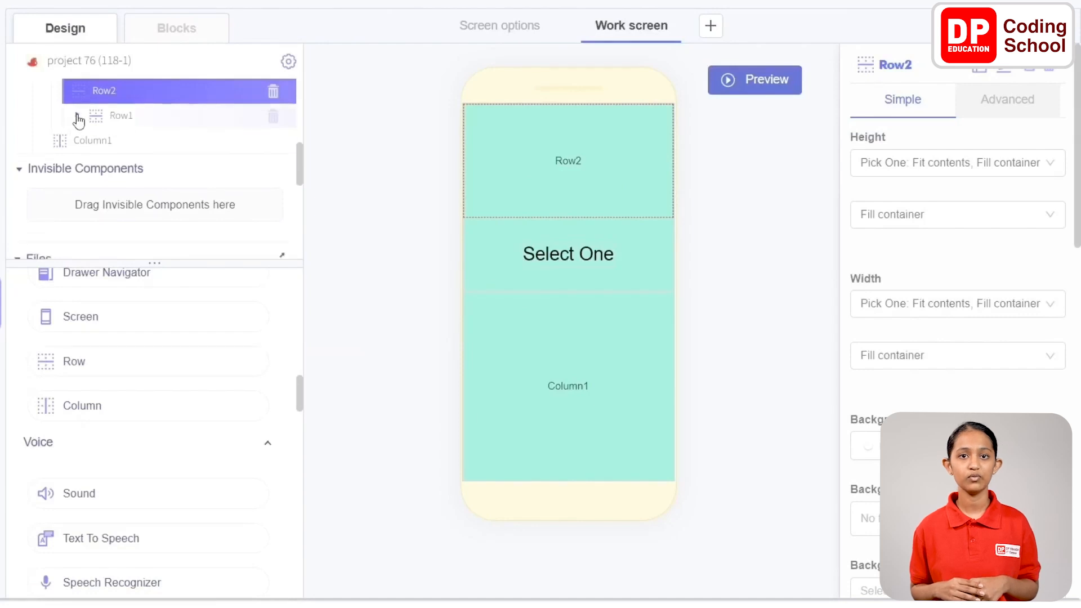
drag(121, 89, 124, 129)
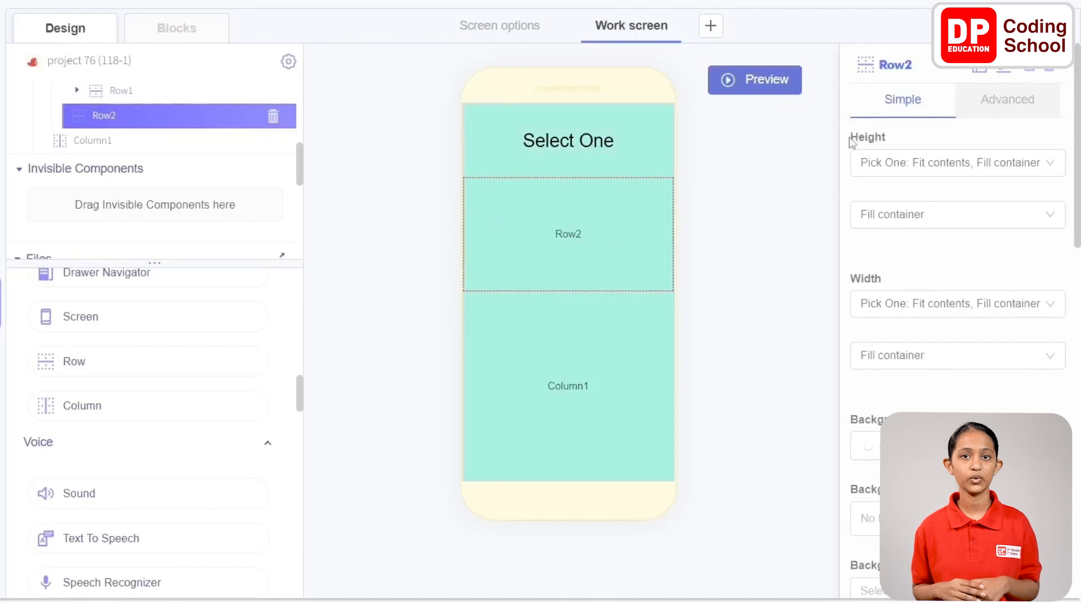
Set the height of Row2 to an absolute size of 100
click(946, 218)
click(939, 164)
click(901, 249)
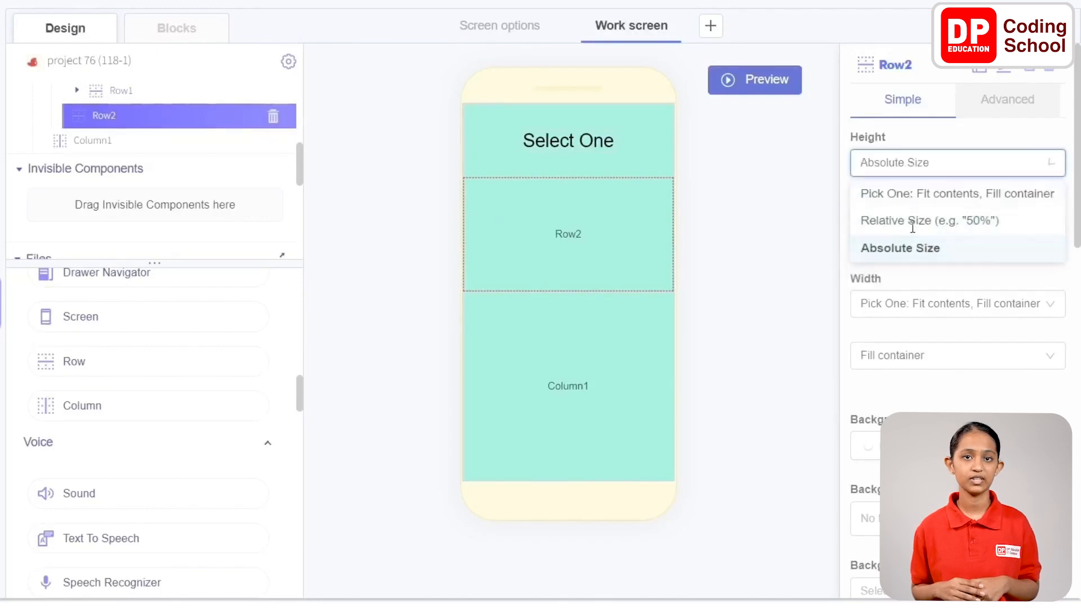
click(890, 217)
text(100)
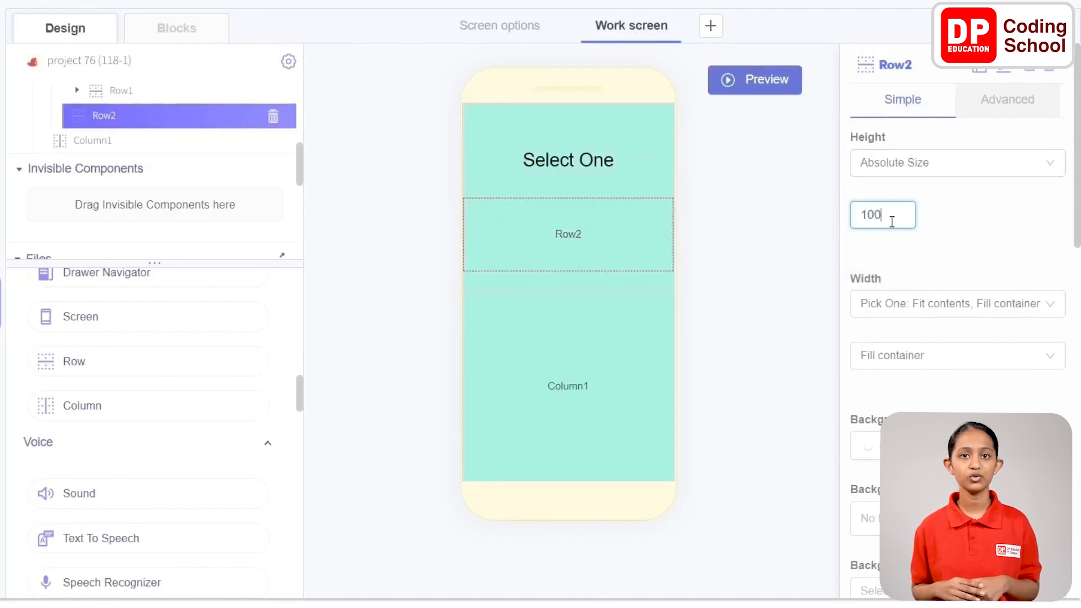
click(979, 226)
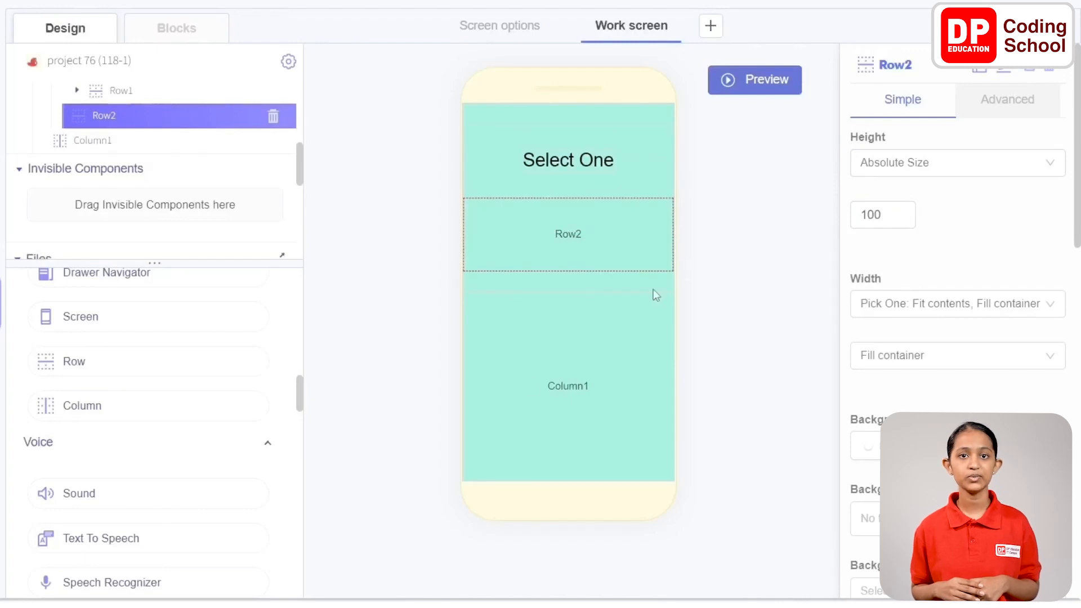
Add two Button components to Row2 with a Label component between them
scroll(147, 392, up, 8)
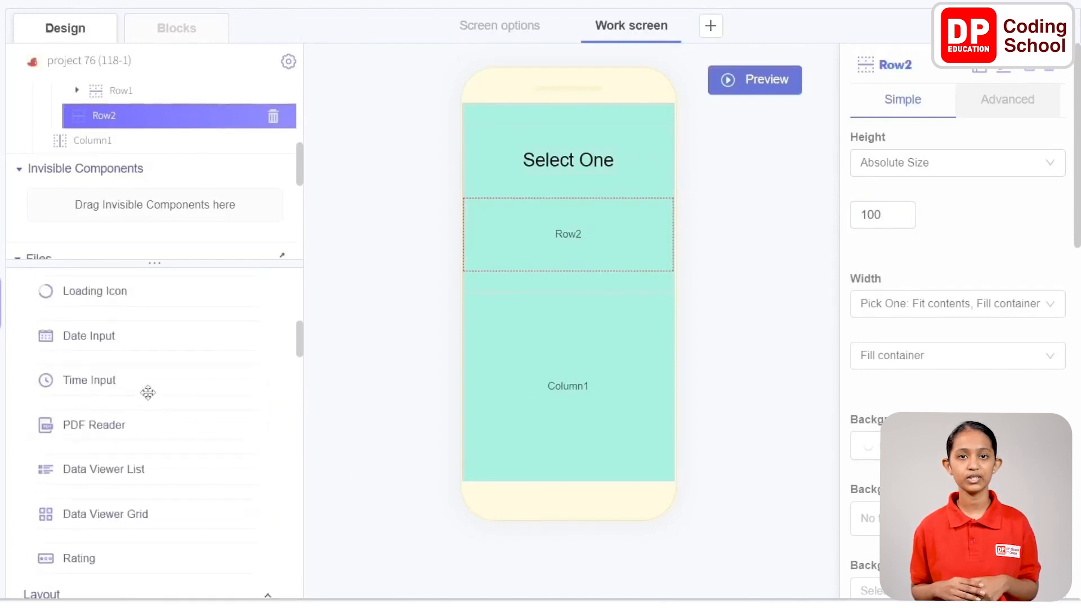
scroll(147, 392, up, 10)
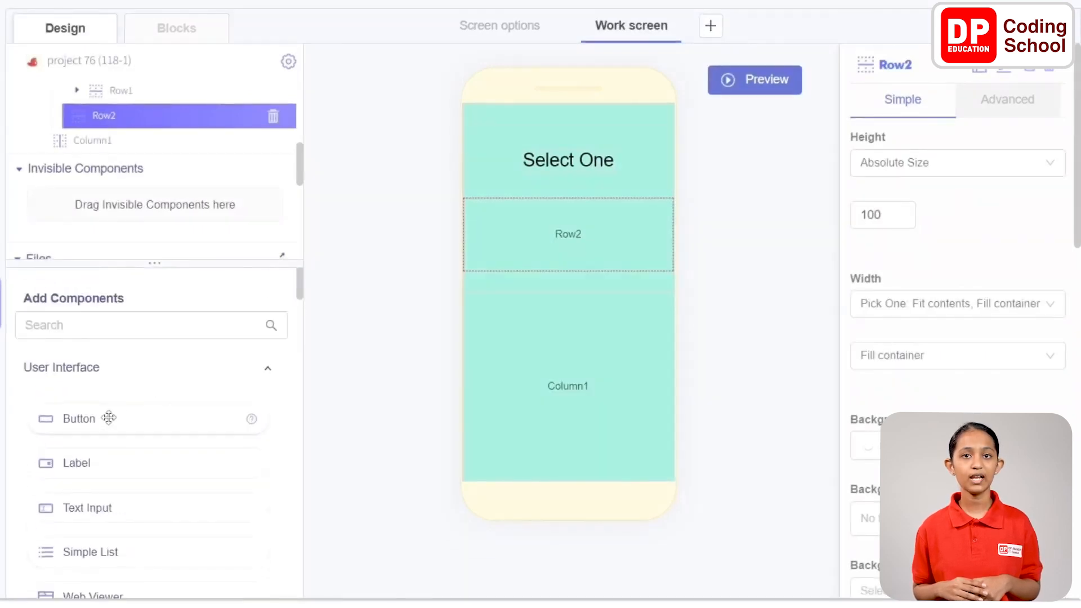
drag(108, 417, 554, 289)
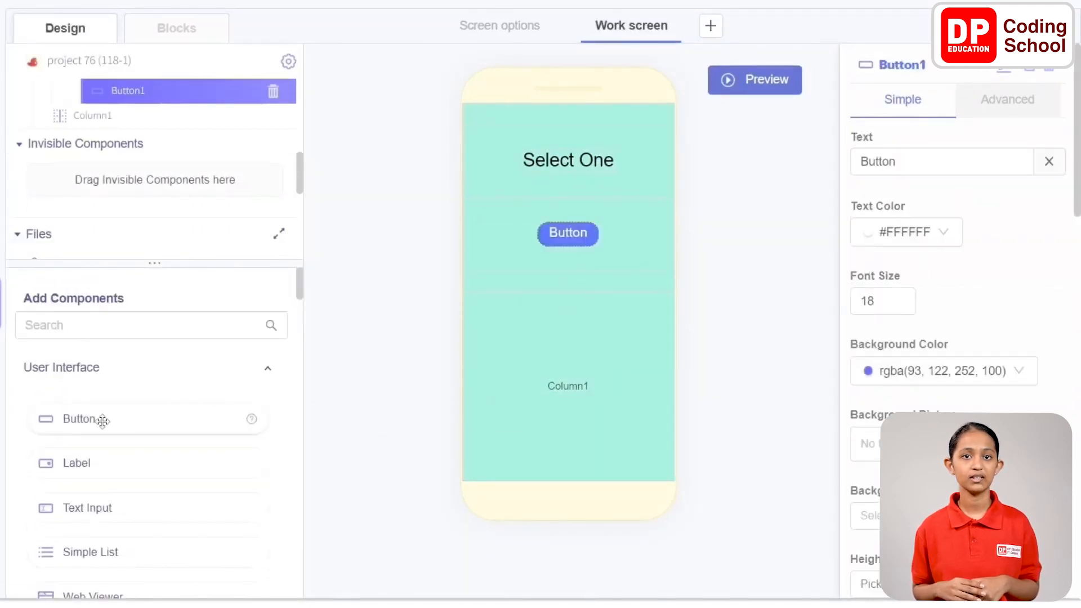
drag(94, 450, 628, 236)
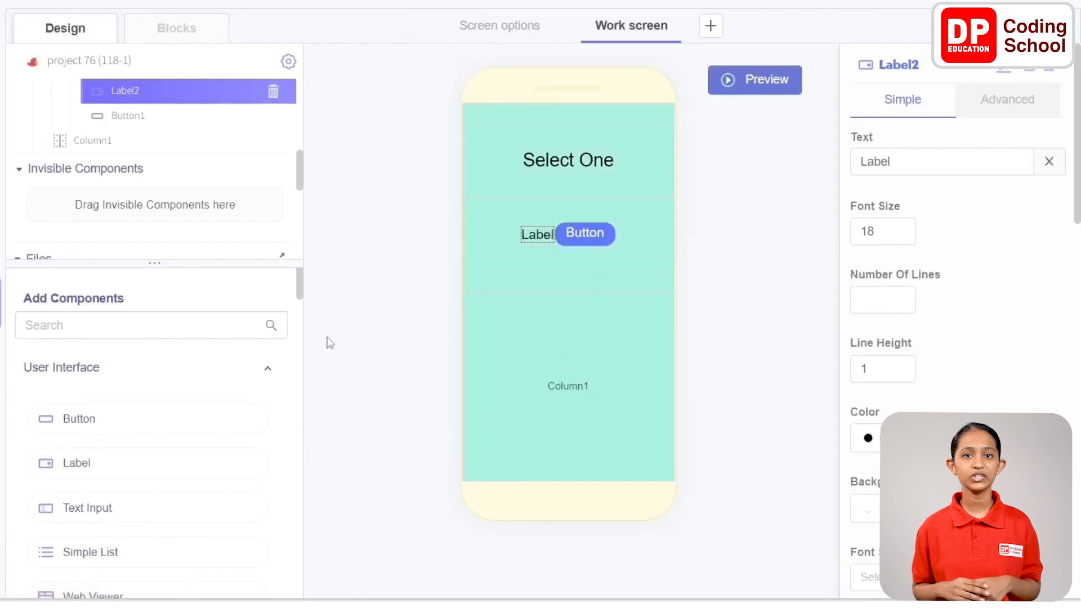
drag(102, 422, 506, 248)
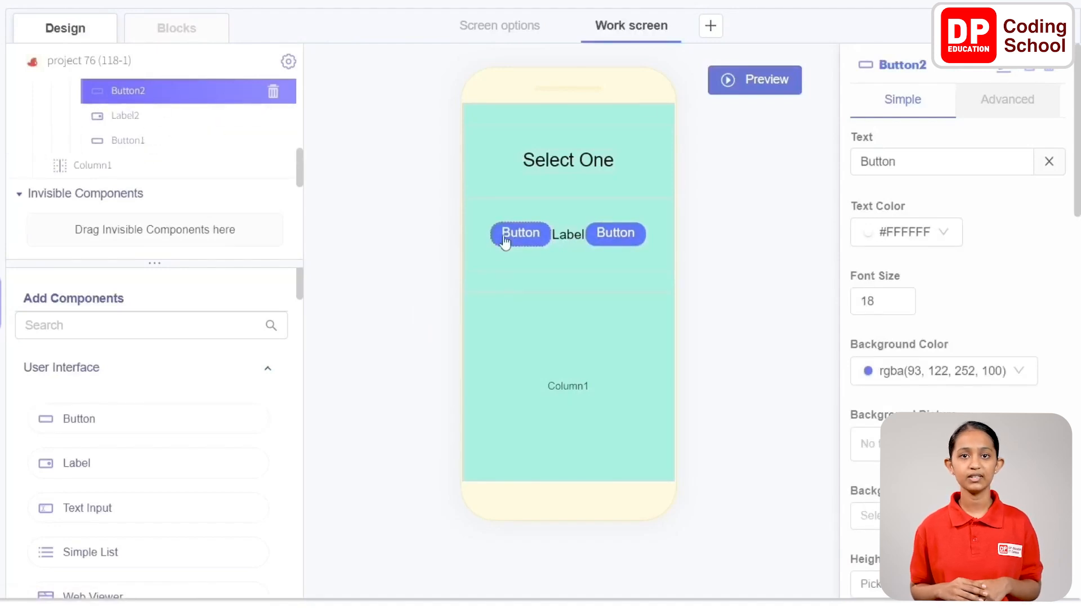
Rename the first button in Row2 to ButtonStrenth and set its text to "Srenth"
click(973, 71)
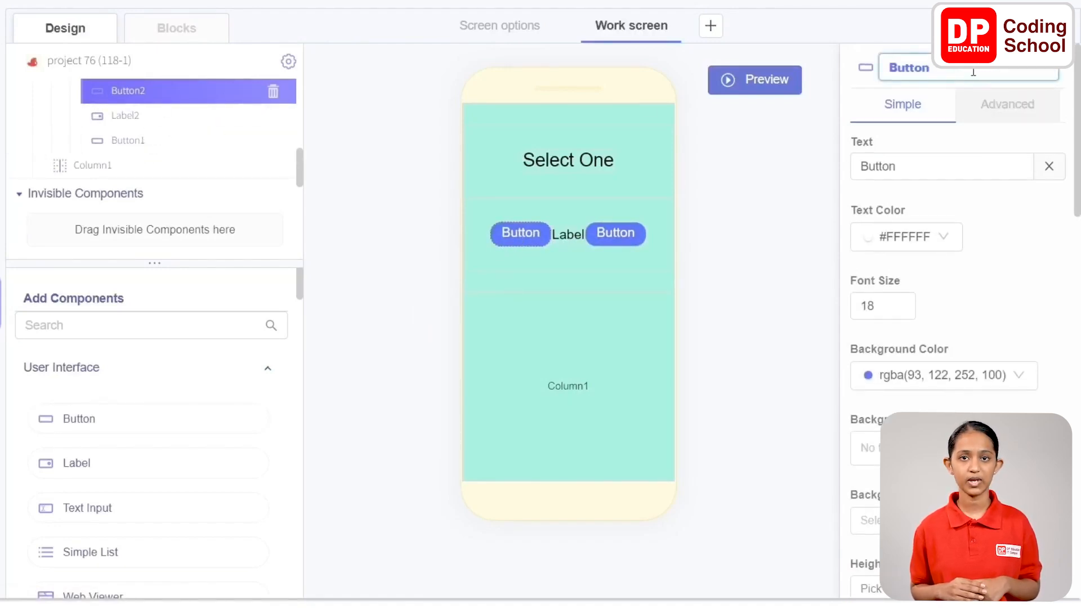
double_click(924, 164)
text(Srenth)
Set the background color of ButtonStrenth to green, rgba(126, 211, 33, 1)
scroll(878, 168, down, 2)
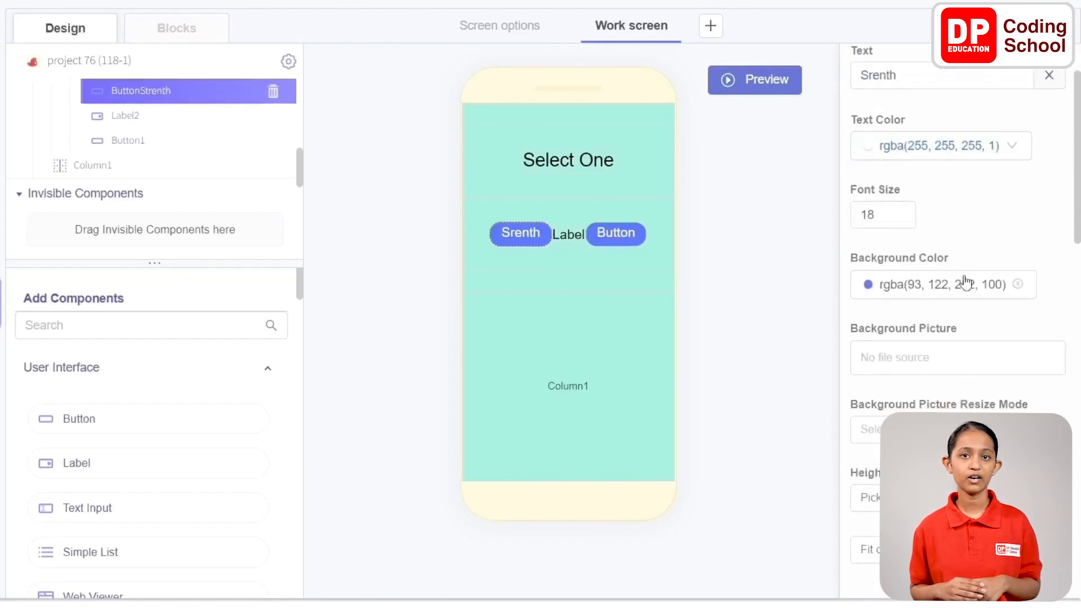
click(883, 286)
click(955, 220)
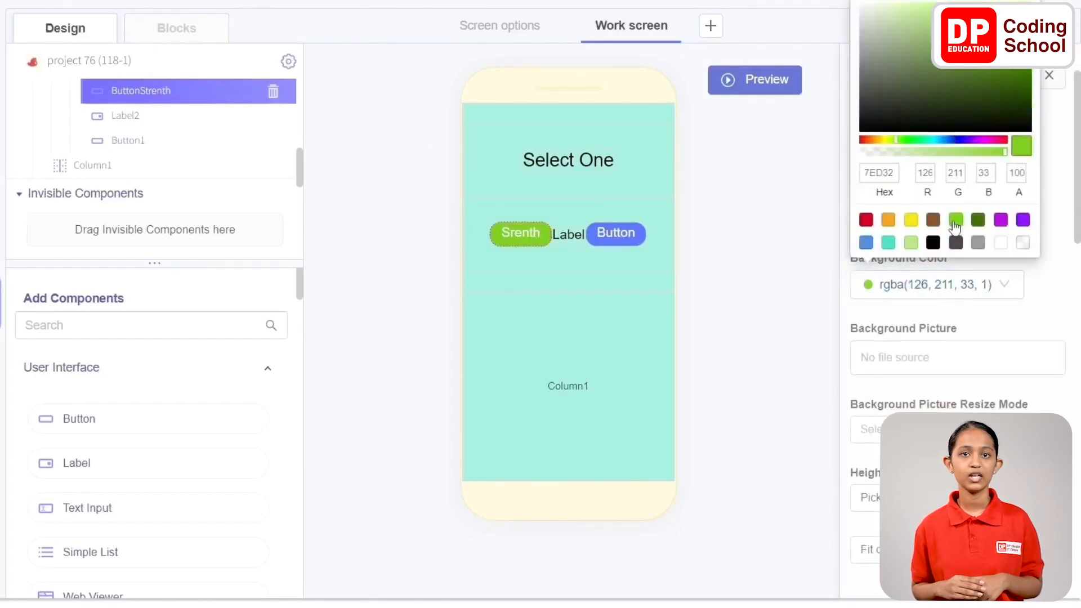
click(1006, 327)
Set the text of the label between the two buttons to "or"
click(580, 235)
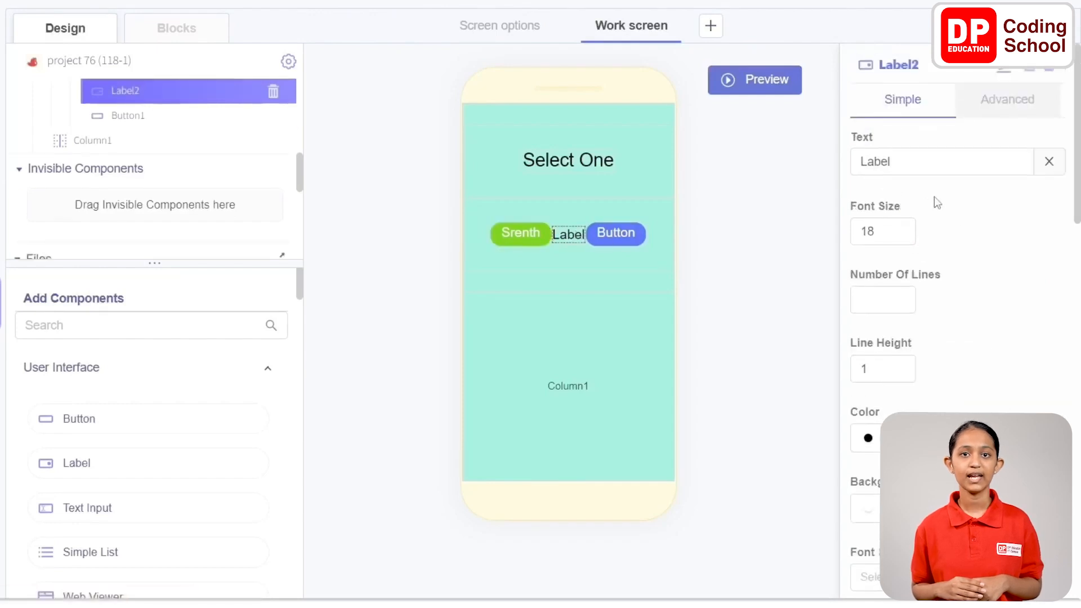
drag(923, 164, 697, 161)
text(or)
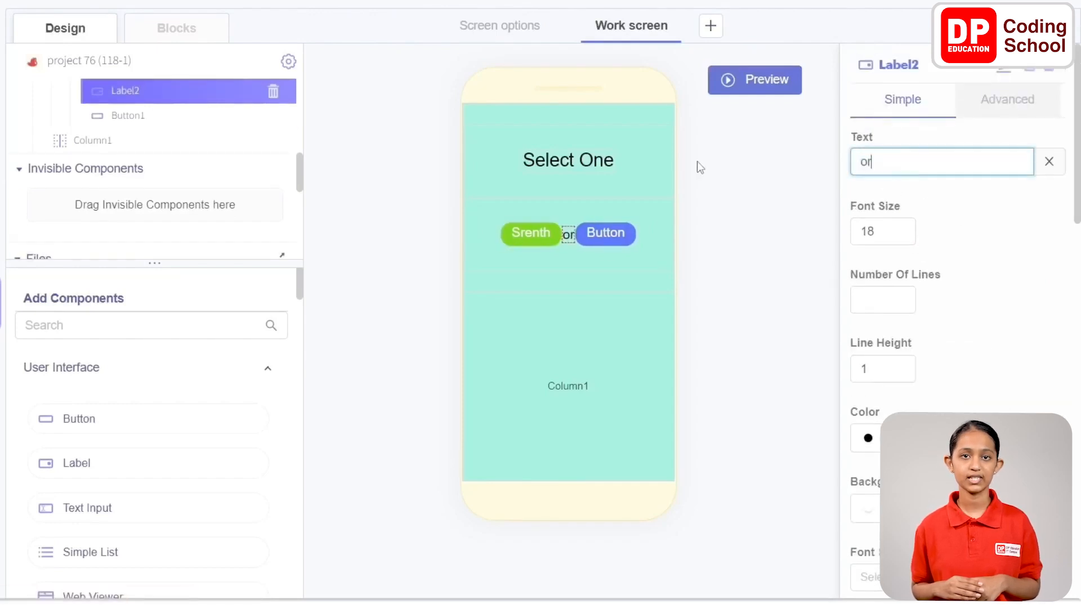
Rename the second button in Row2 to ButtonAgility and set its text to "Agility"
click(615, 234)
click(1006, 70)
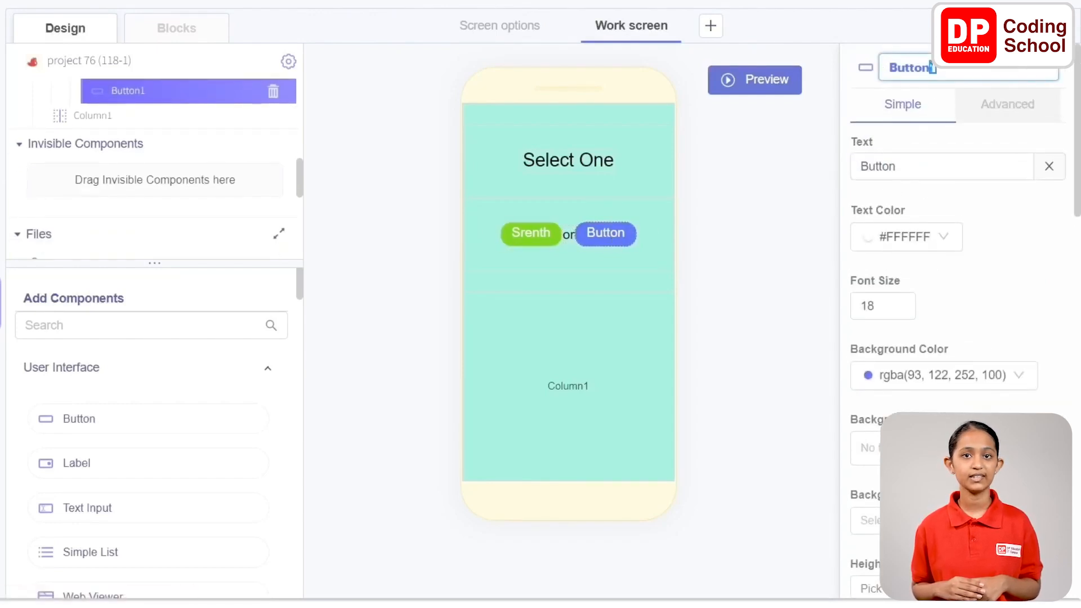
text(Ag)
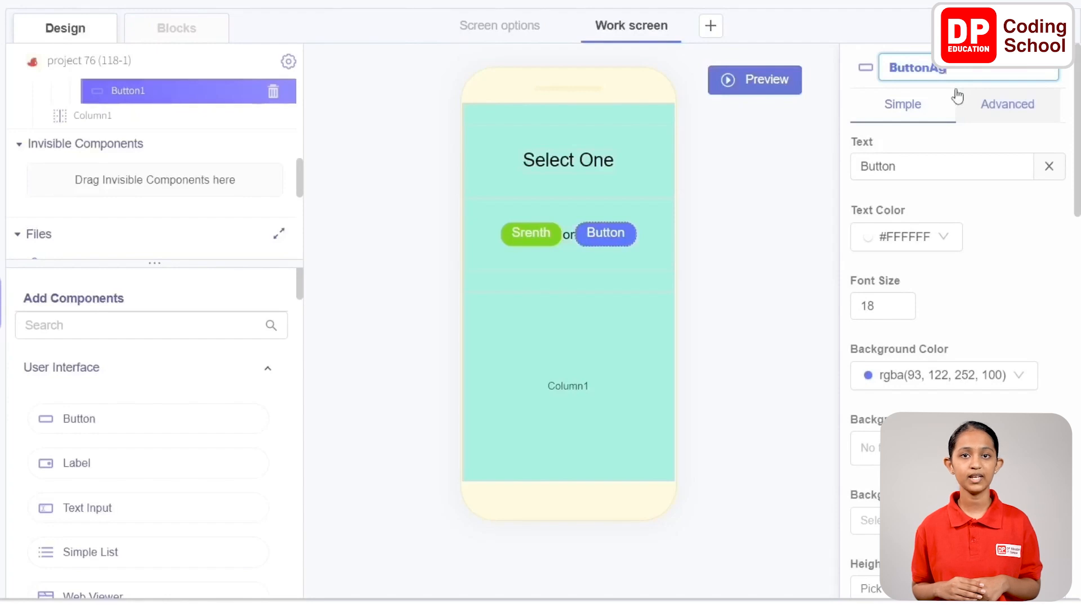
text(ility)
double_click(911, 162)
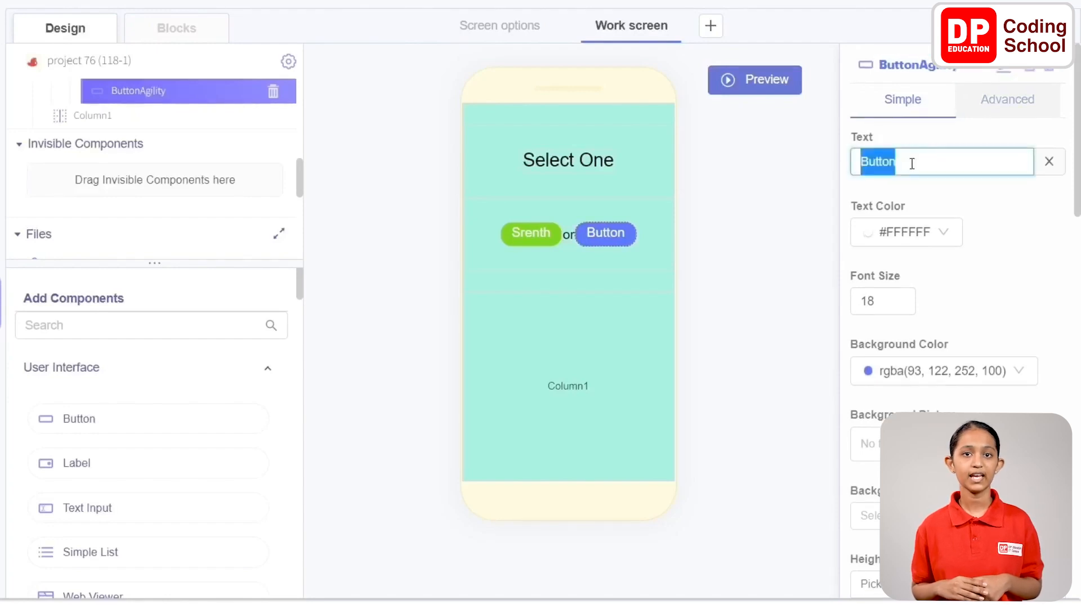
text(Agility)
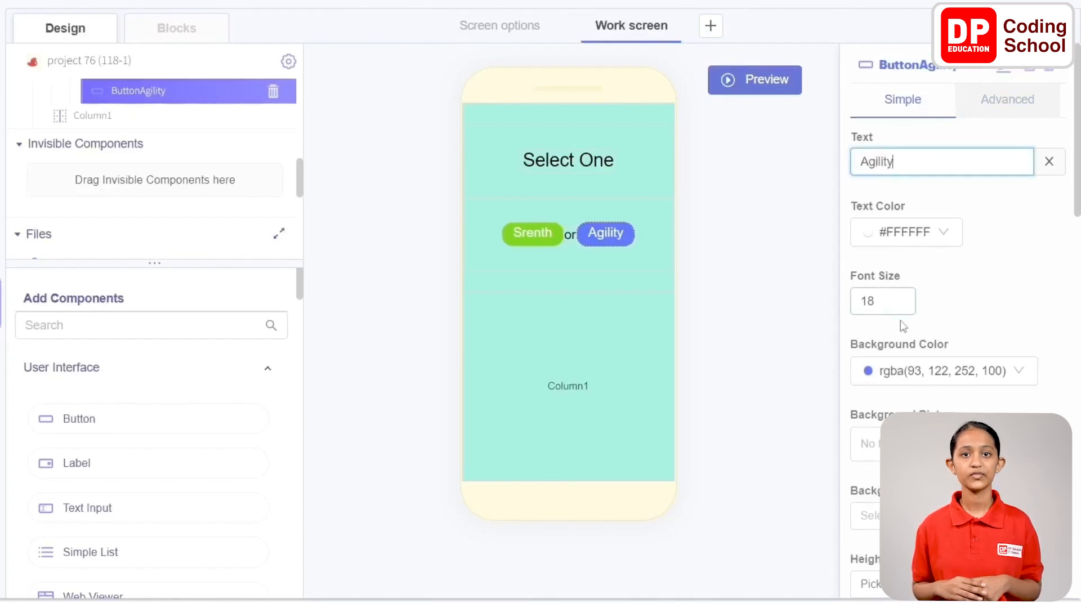
Set the background color of ButtonAgility to green, rgba(126, 211, 33, 1)
click(913, 371)
click(957, 308)
click(1057, 260)
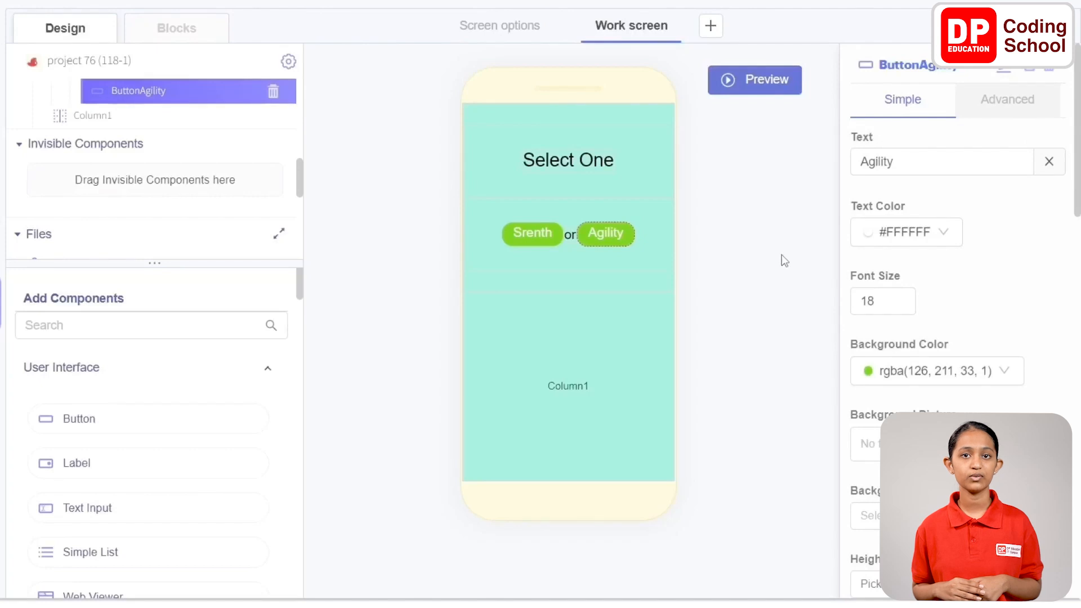
Add two more Row components to Column2 on the Work screen
scroll(105, 417, down, 15)
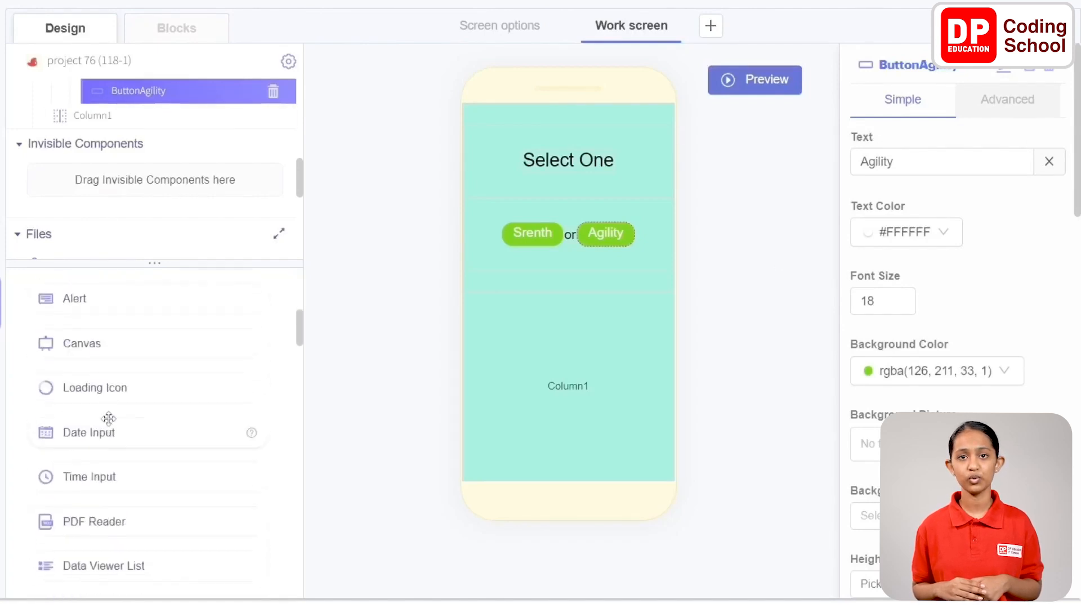
drag(73, 406, 542, 114)
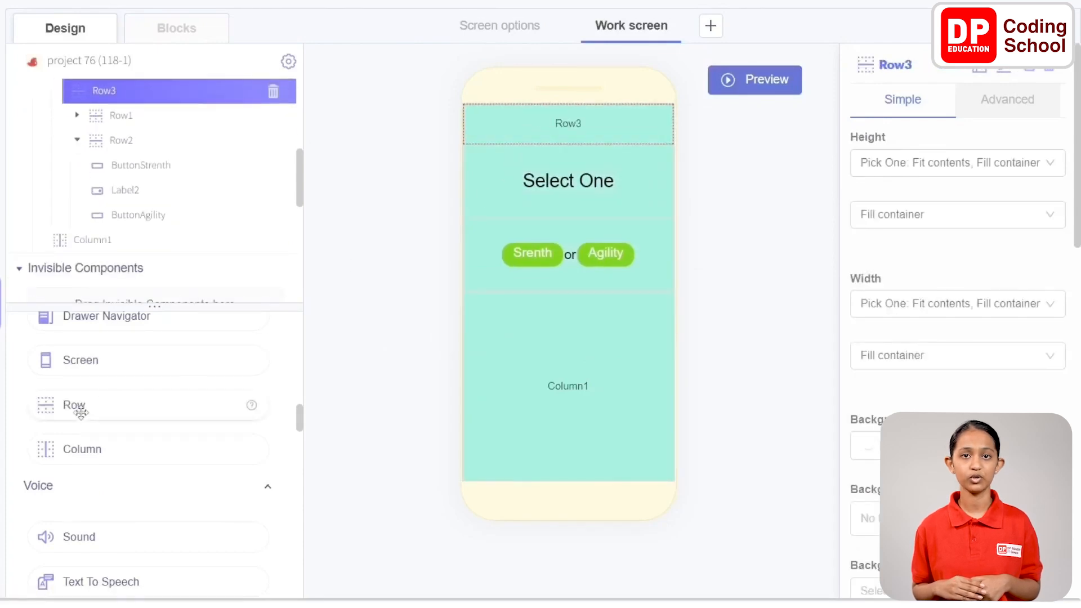
drag(80, 408, 580, 110)
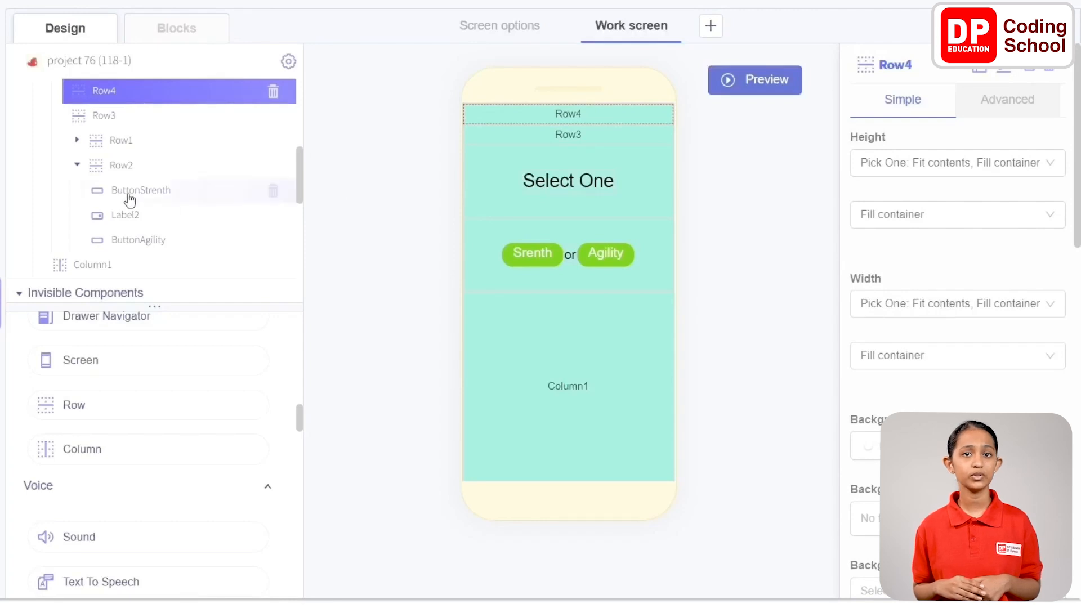
Reorder the component tree so that Row3 and Row4 follow Row2 inside Column2
click(77, 164)
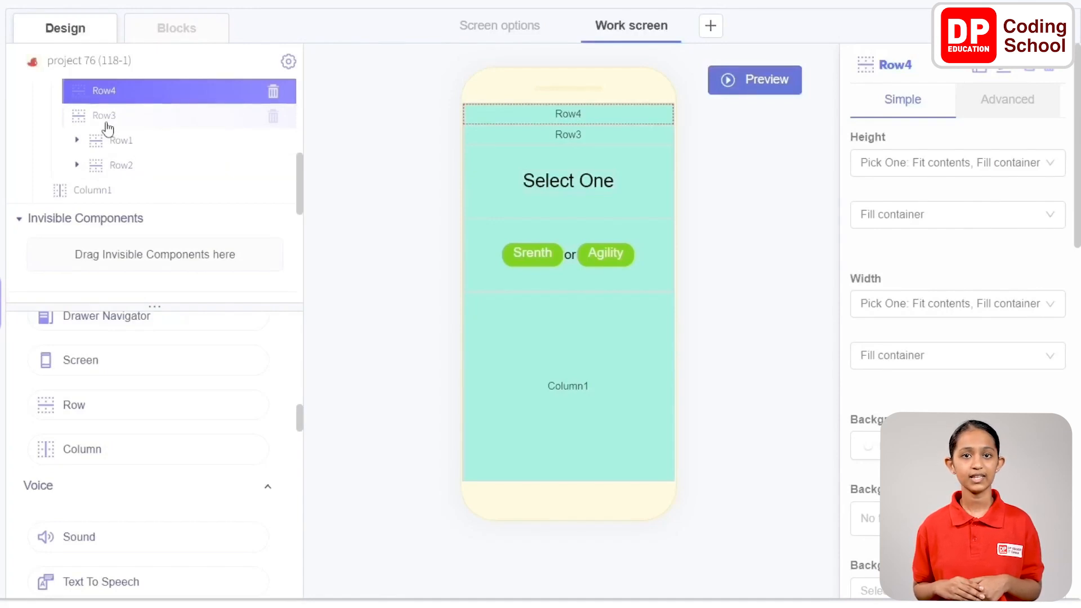
drag(104, 120, 107, 181)
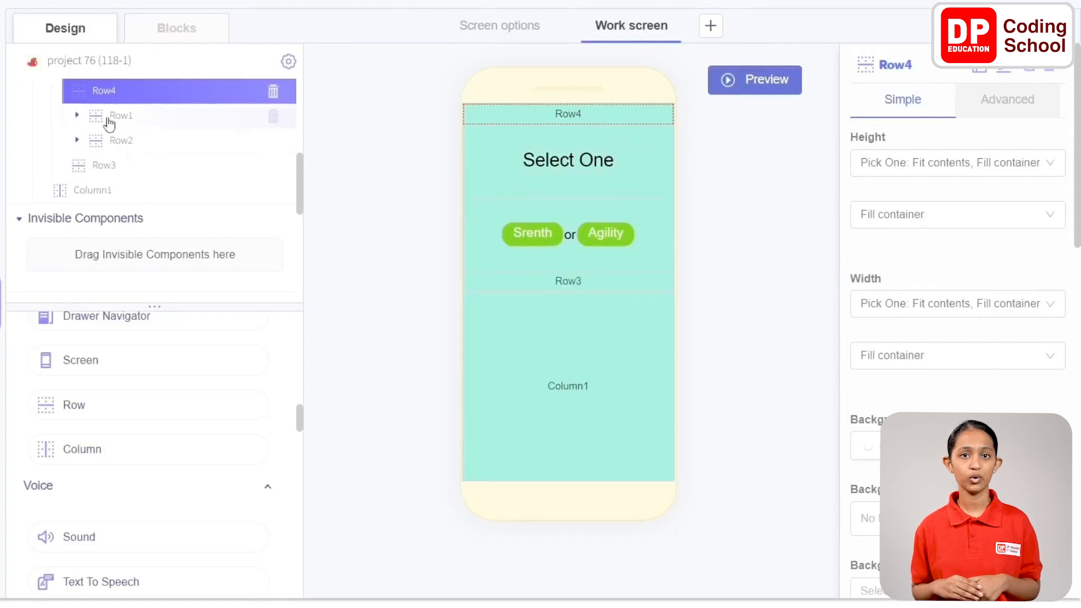
drag(110, 97, 109, 171)
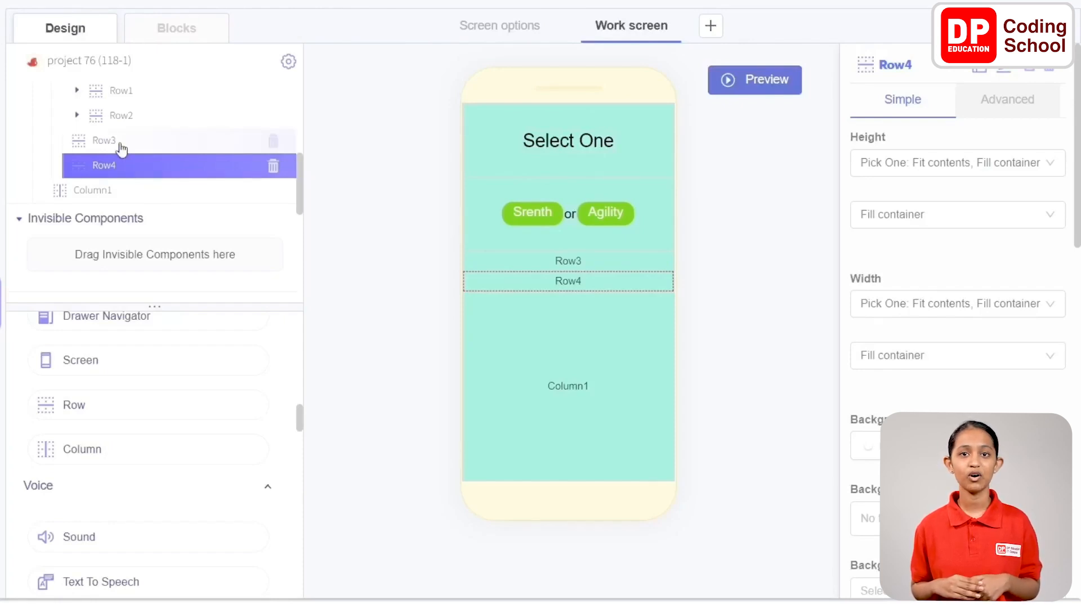
Add two Label components side by side inside Row3
click(121, 147)
scroll(121, 149, down, 1)
scroll(98, 417, down, 5)
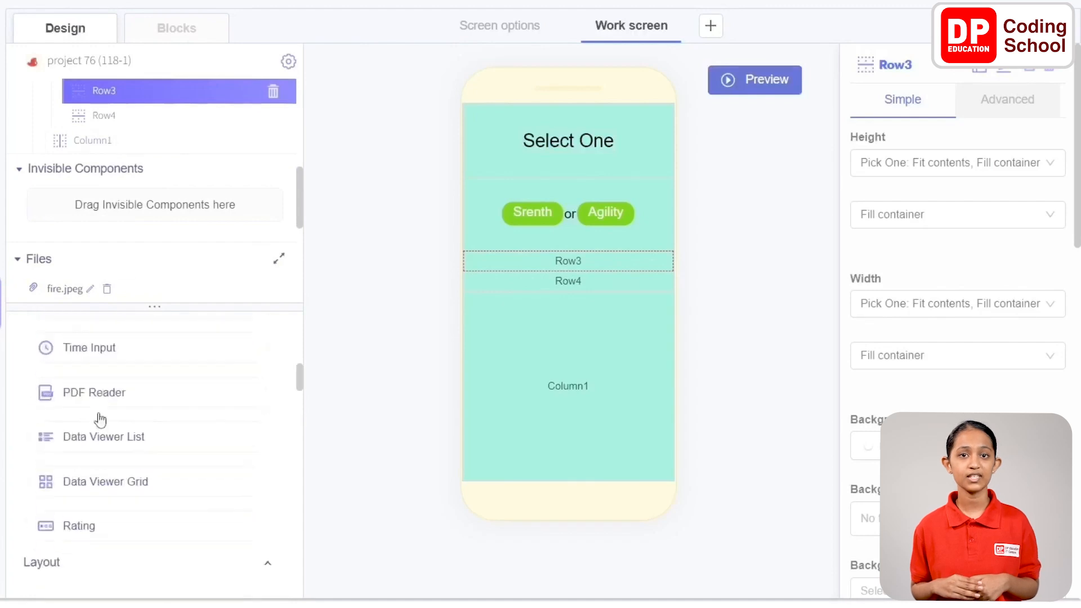
scroll(99, 416, up, 3)
scroll(99, 419, up, 4)
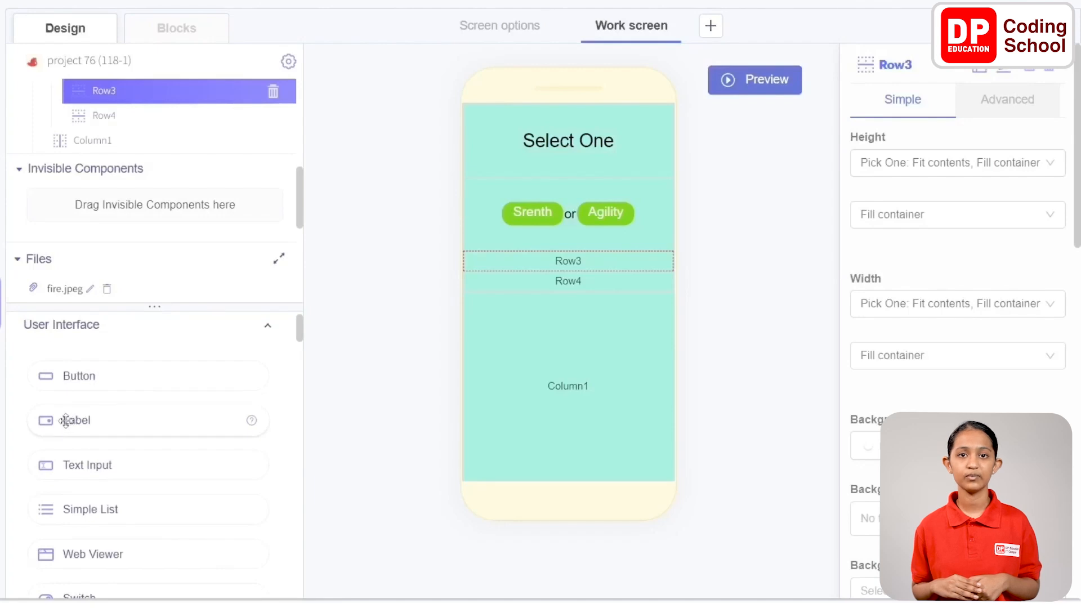
drag(65, 420, 542, 261)
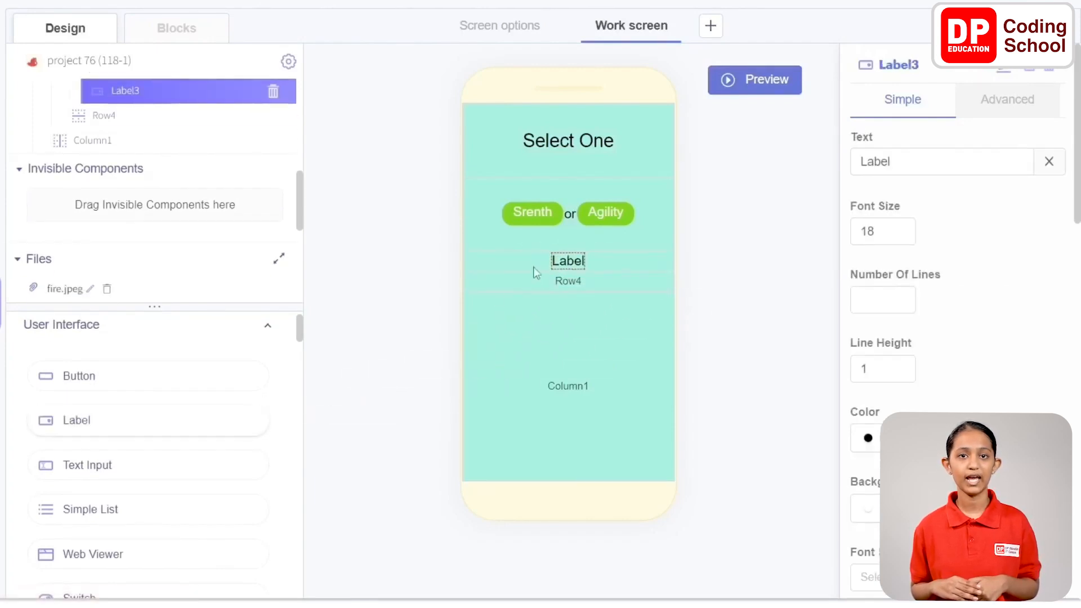
drag(111, 418, 527, 263)
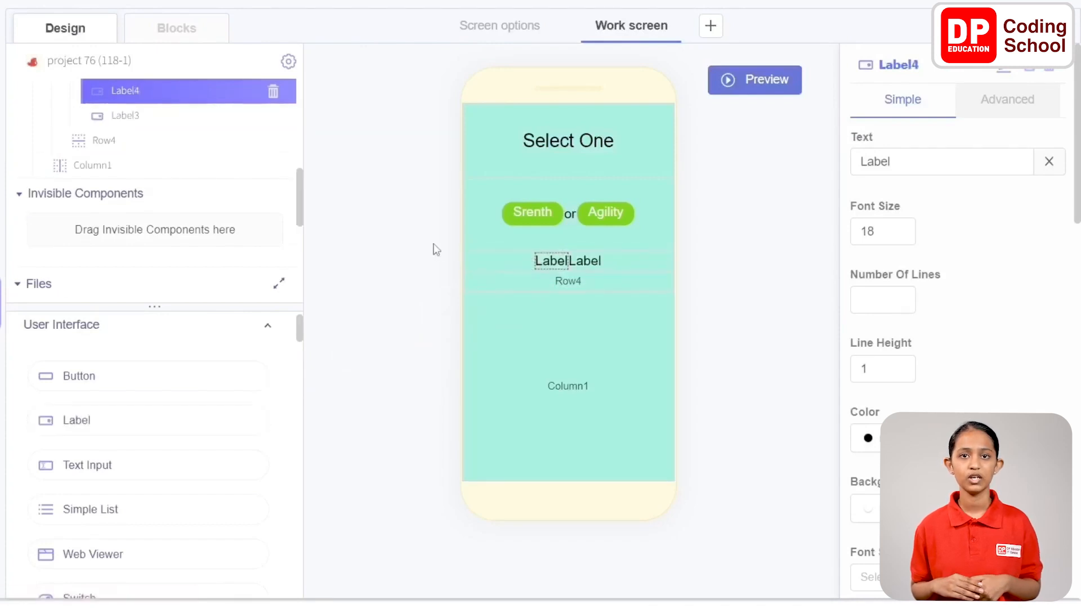
Rename the first label in Row3 to "Label abilities" and clear its text
click(1005, 72)
key(BackSpace)
text(abilities)
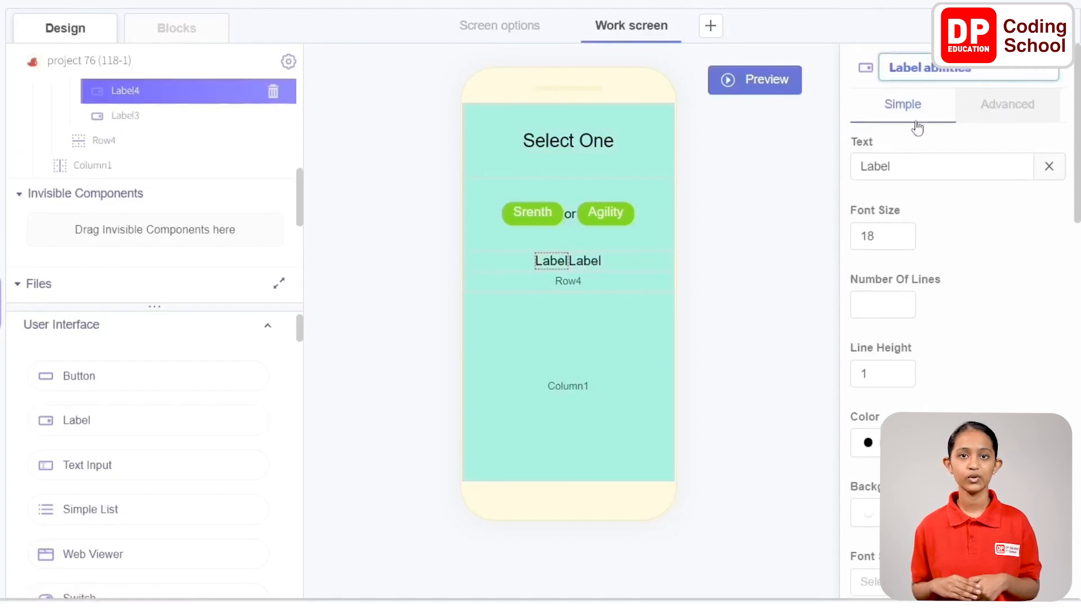
click(928, 164)
click(1048, 165)
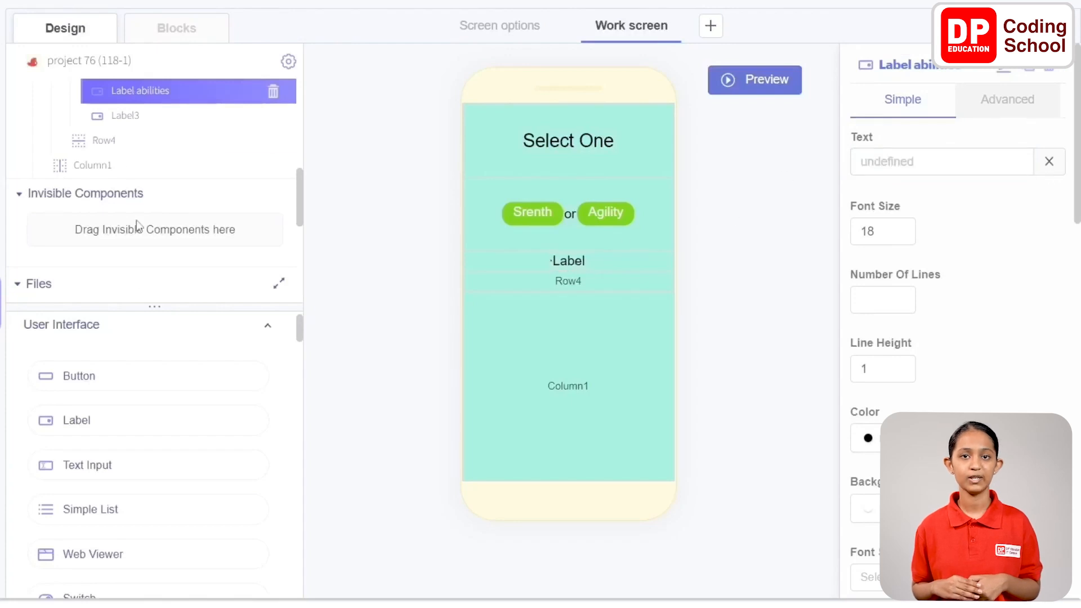
Rename the second label in Row3 to "Label power" and clear its text
click(120, 115)
click(999, 69)
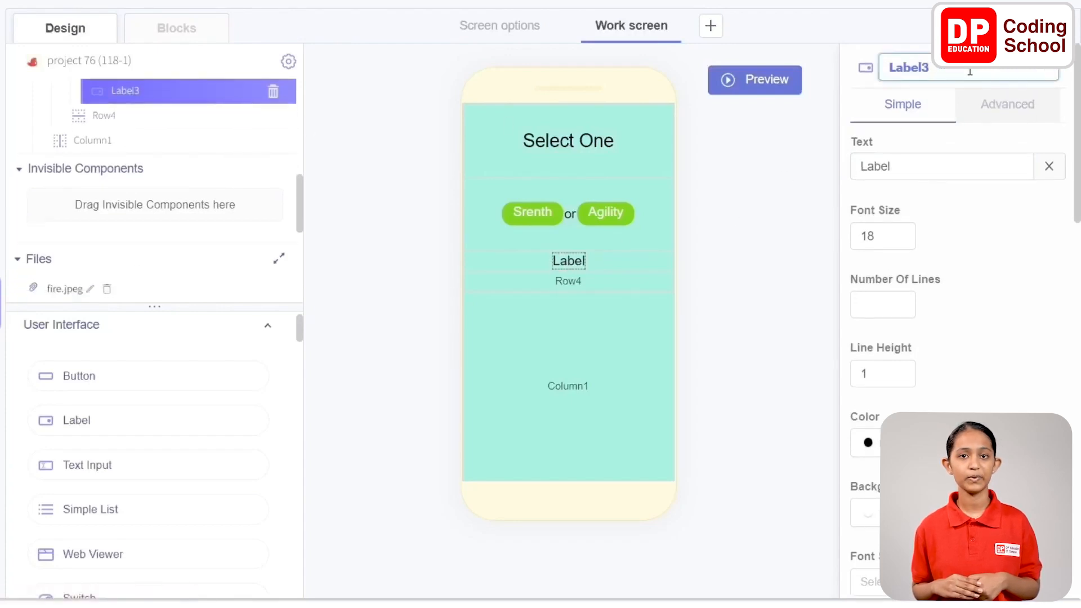
text(power)
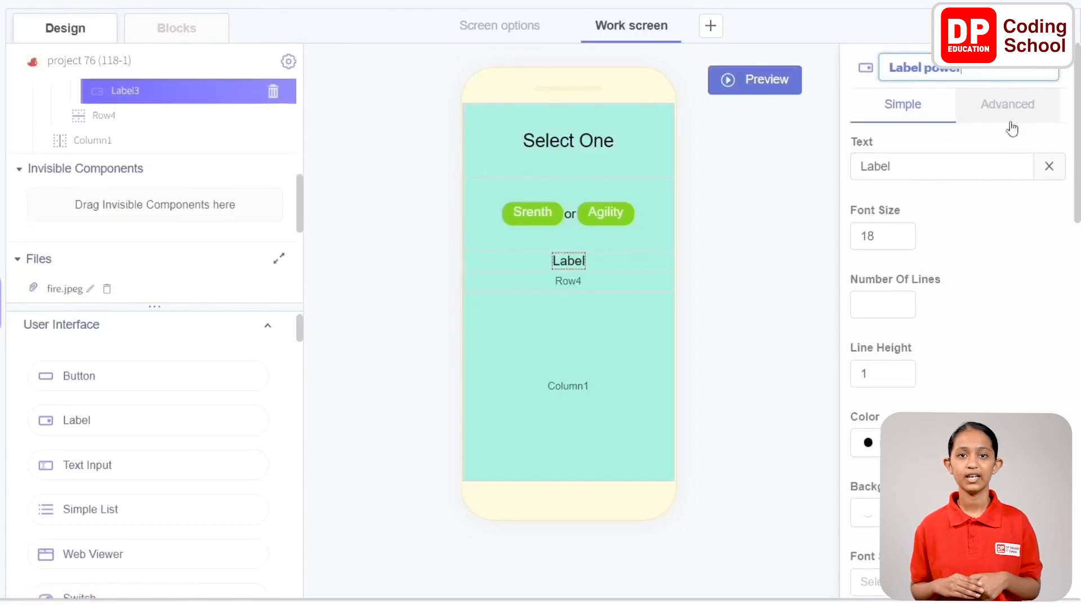
click(1049, 166)
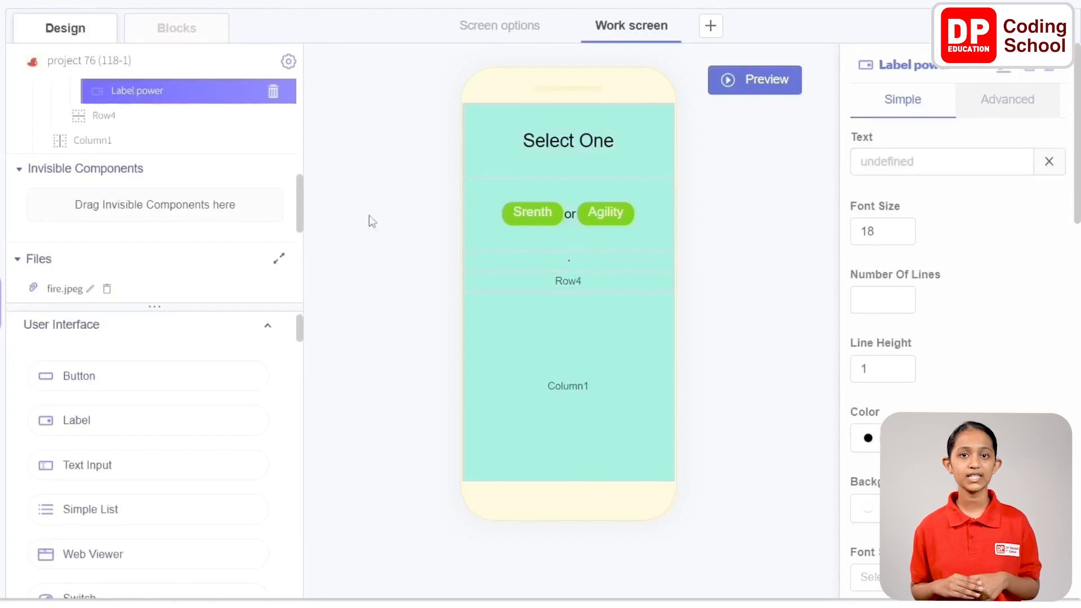
Add two Rating components side by side inside Row4
click(105, 116)
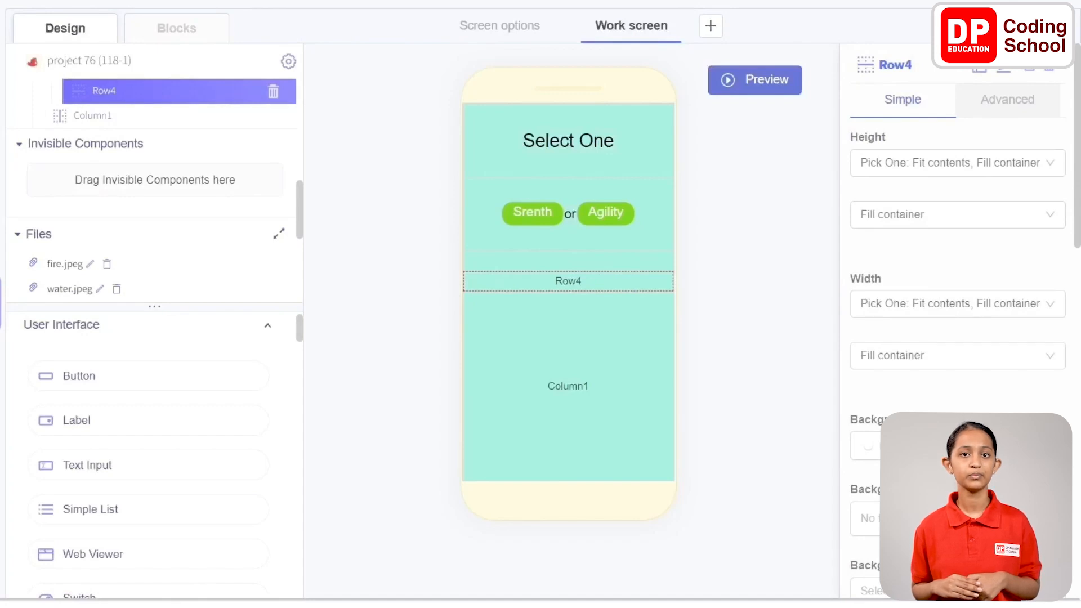
scroll(97, 379, down, 4)
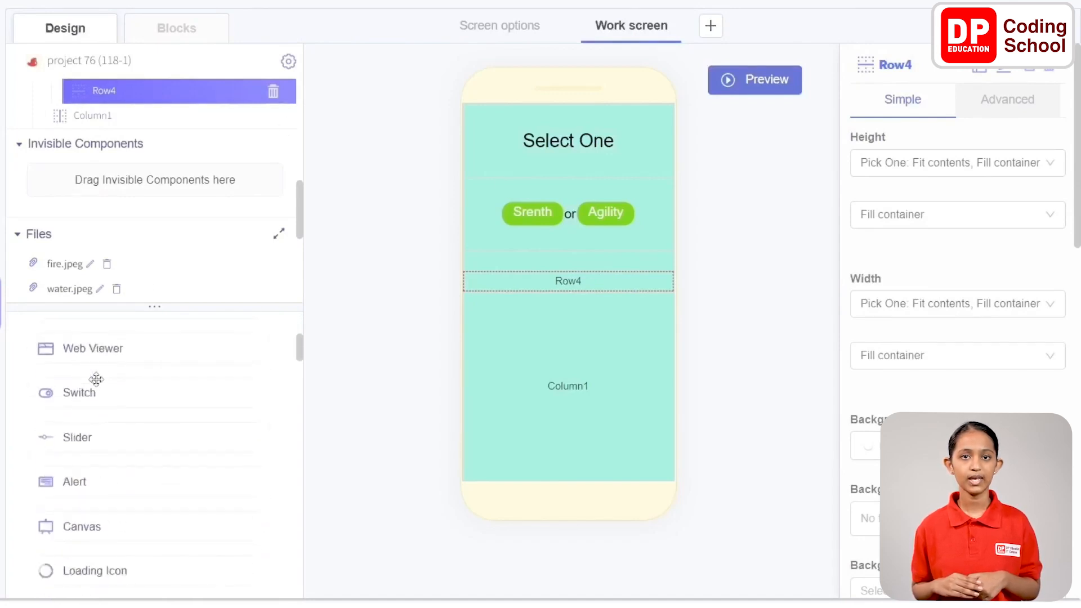
scroll(96, 379, down, 3)
scroll(97, 379, down, 5)
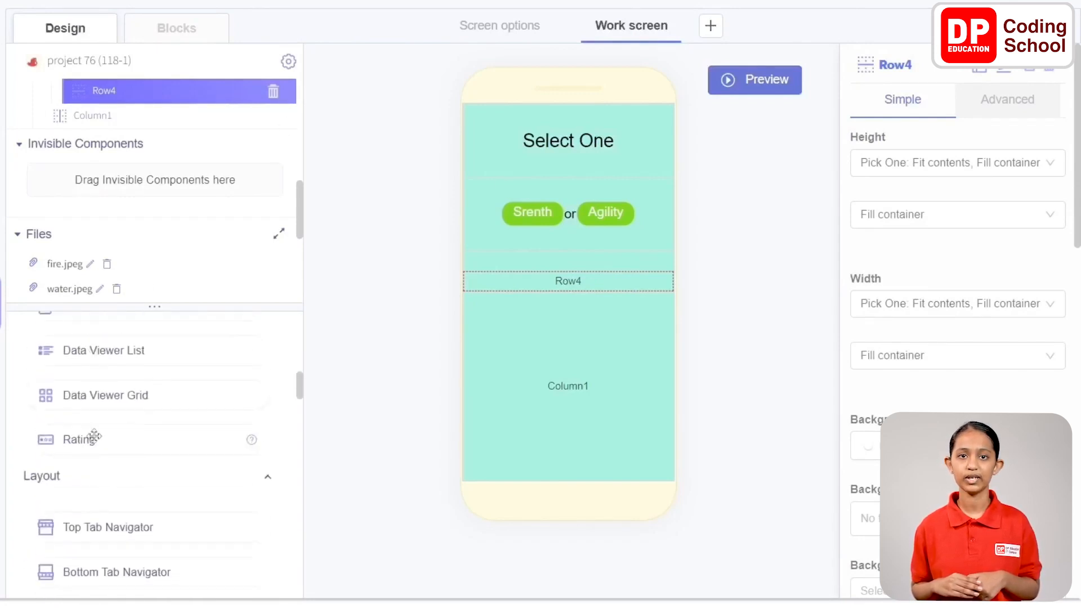
drag(95, 437, 547, 284)
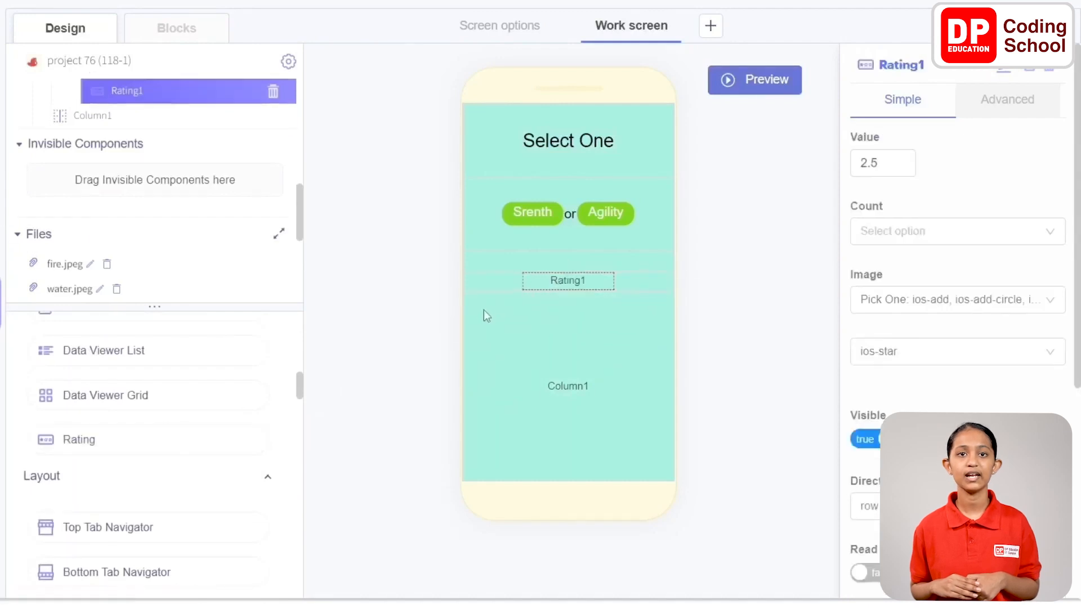
drag(85, 438, 535, 282)
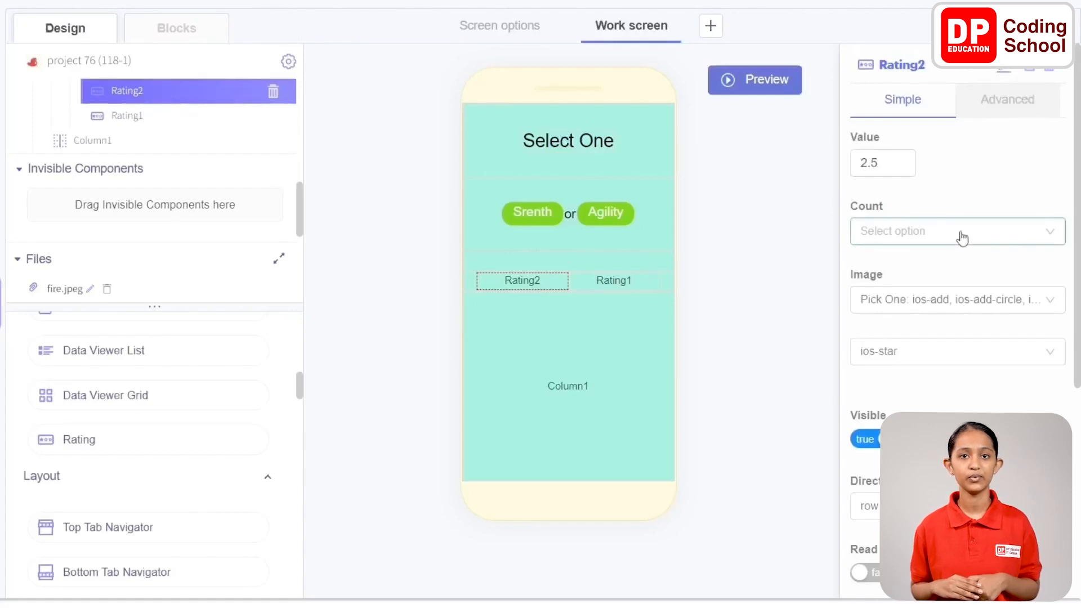
Rename the first rating in Row4 to "Rating strength" and set its value to 0 and count to 5
click(1005, 67)
key(ctrl+a)
text(Rating strength)
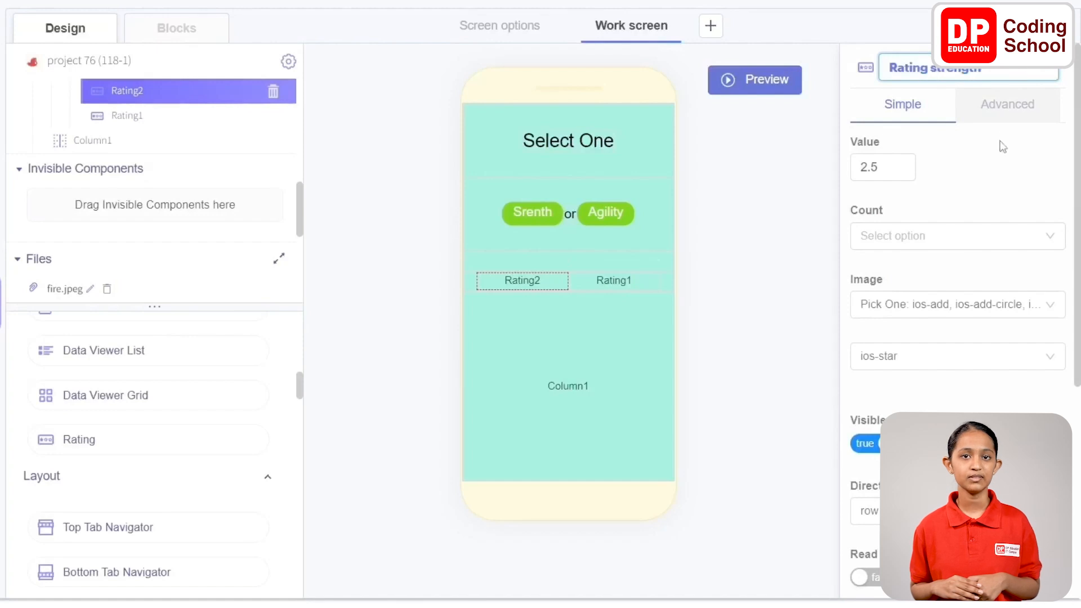
key(Return)
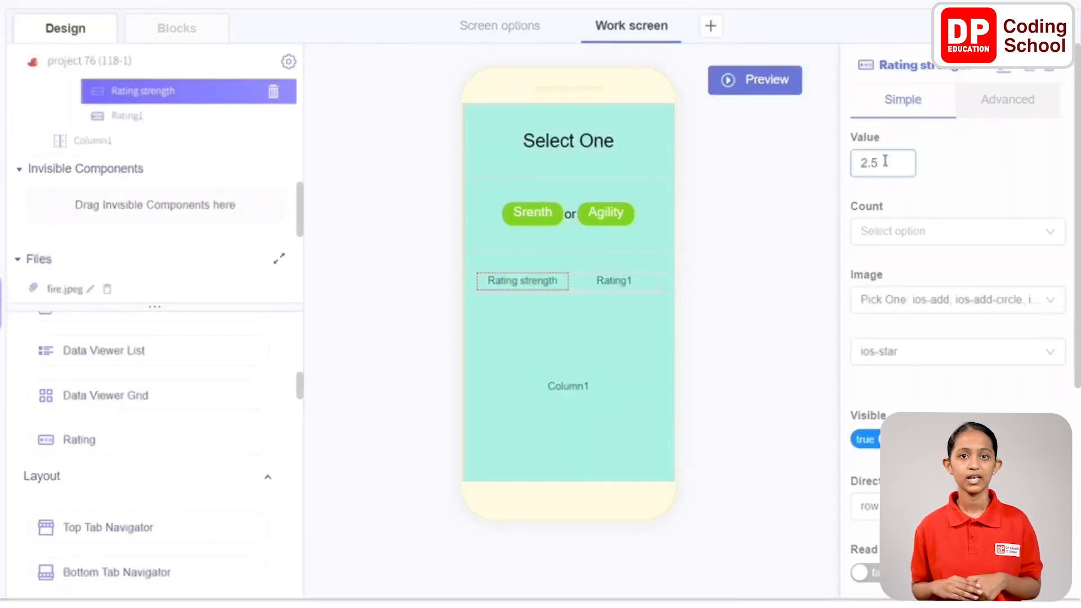
drag(885, 162, 795, 170)
text(0)
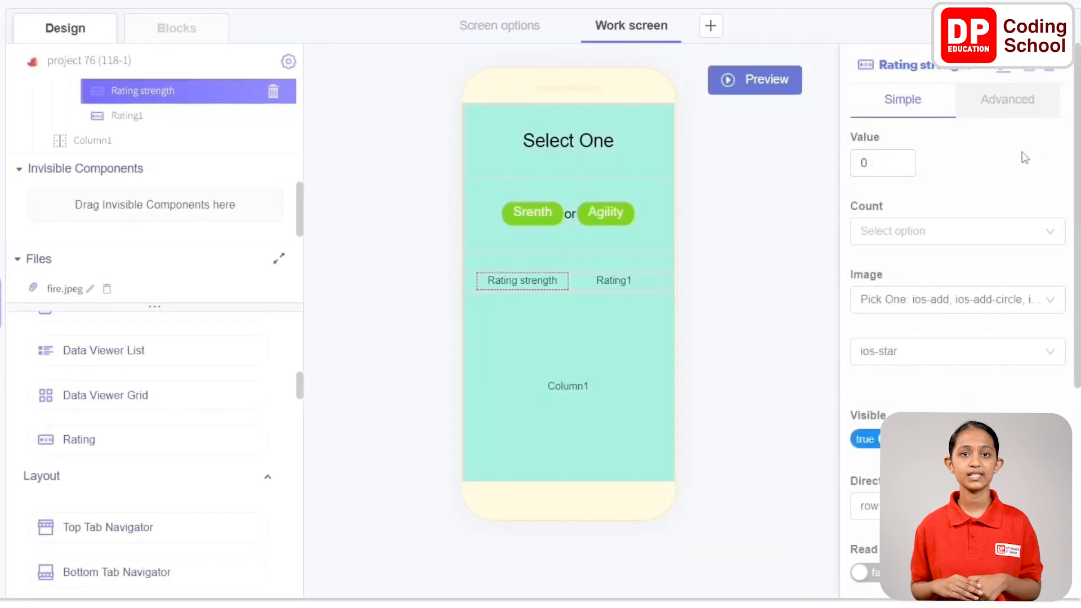
click(962, 239)
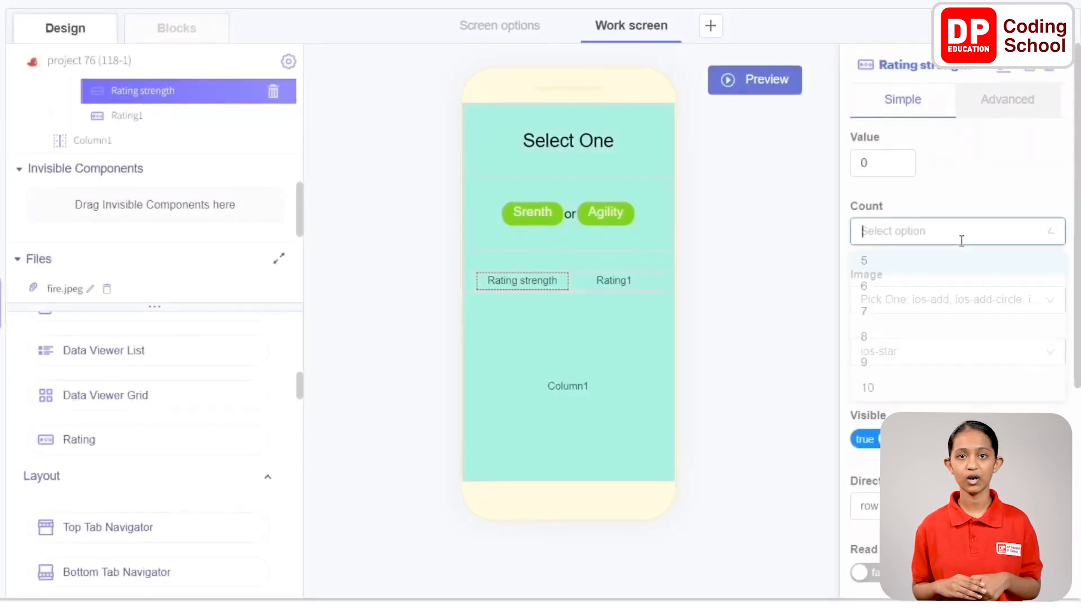
click(915, 262)
Rename the second rating in Row4 to "Rating agility" and set its value to 0 and count to 5
click(595, 283)
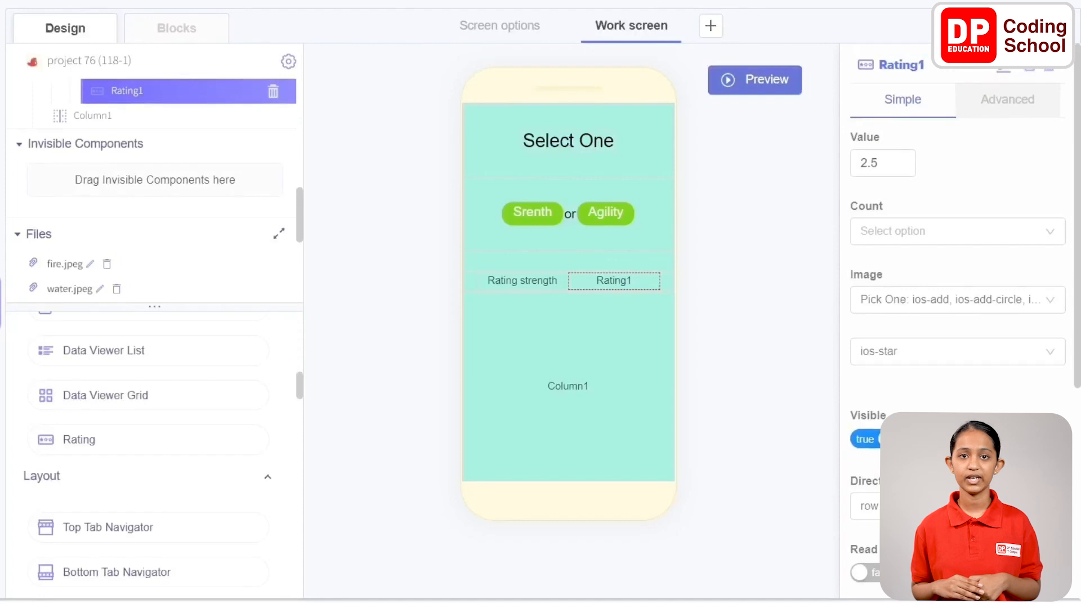
click(1004, 69)
drag(939, 69, 810, 73)
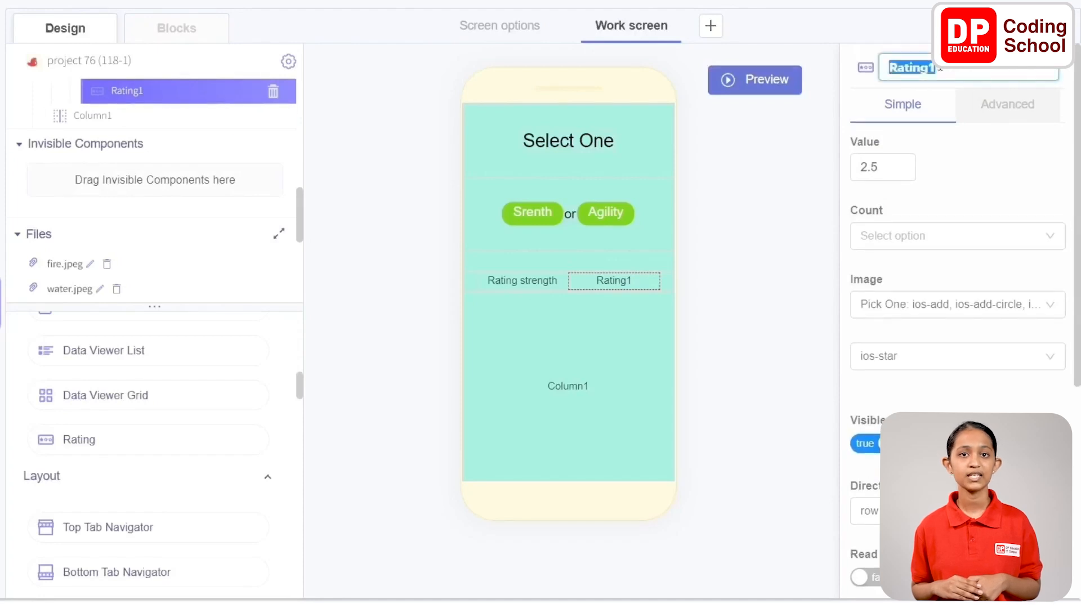
text(Rating agility)
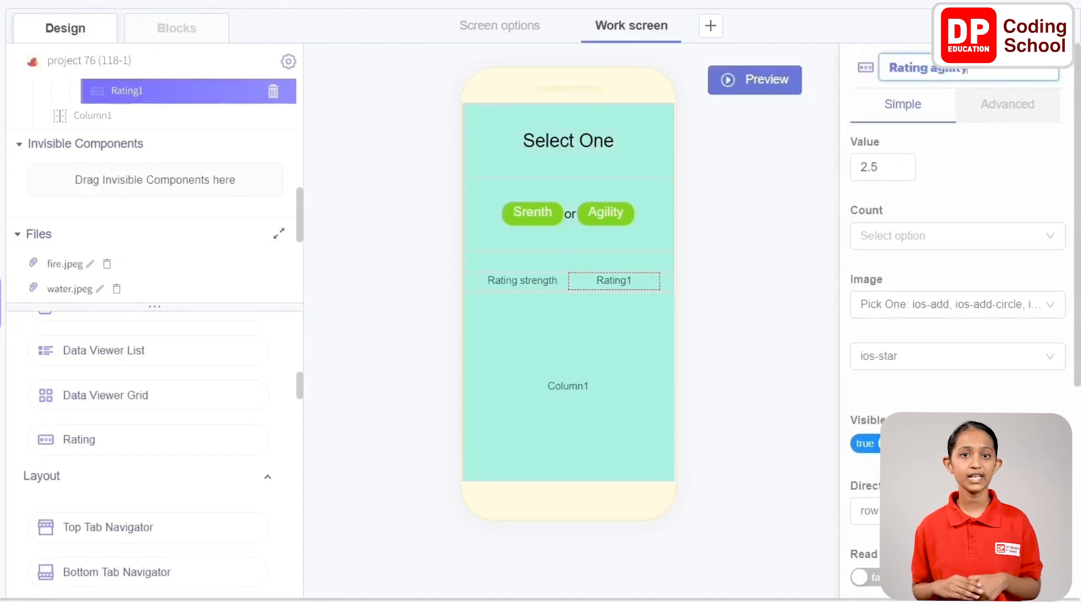
click(979, 168)
double_click(886, 163)
text(0)
click(934, 232)
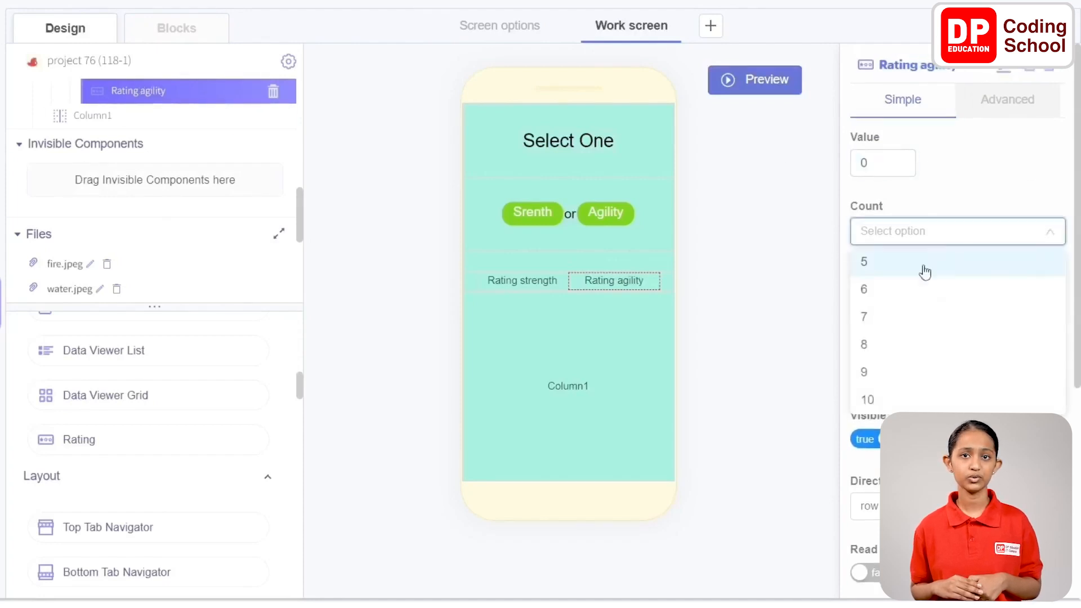
click(923, 264)
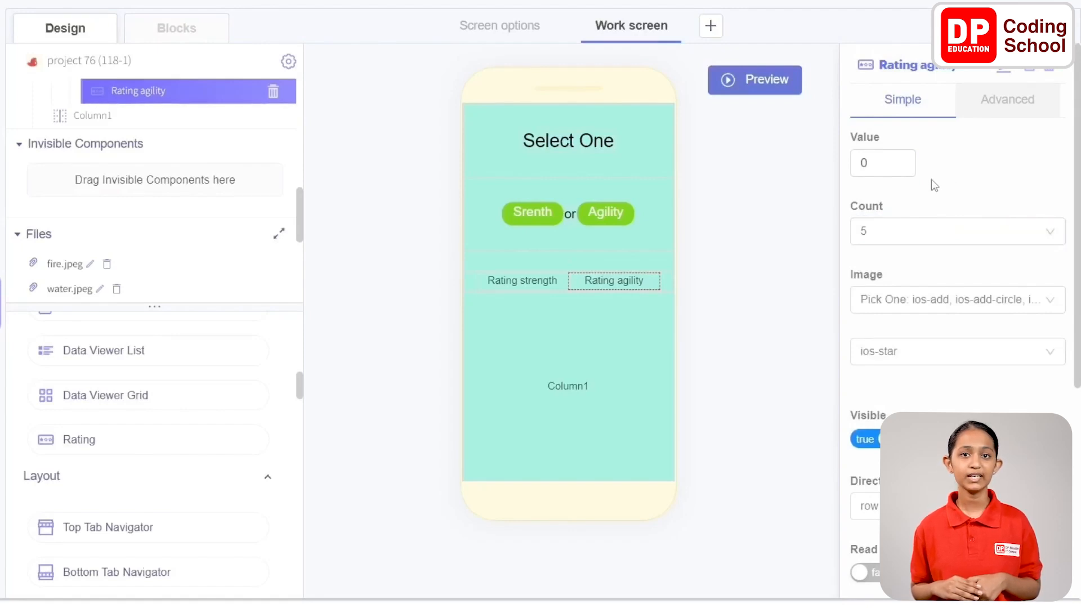
Set the vertical alignment of Column1 to space-around
click(566, 383)
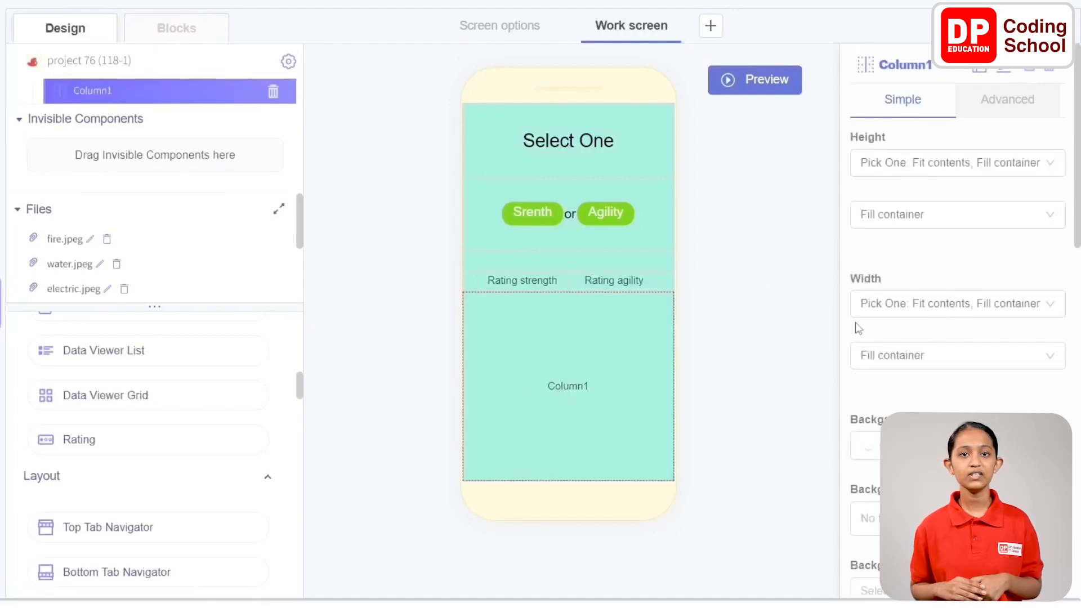
scroll(960, 240, down, 7)
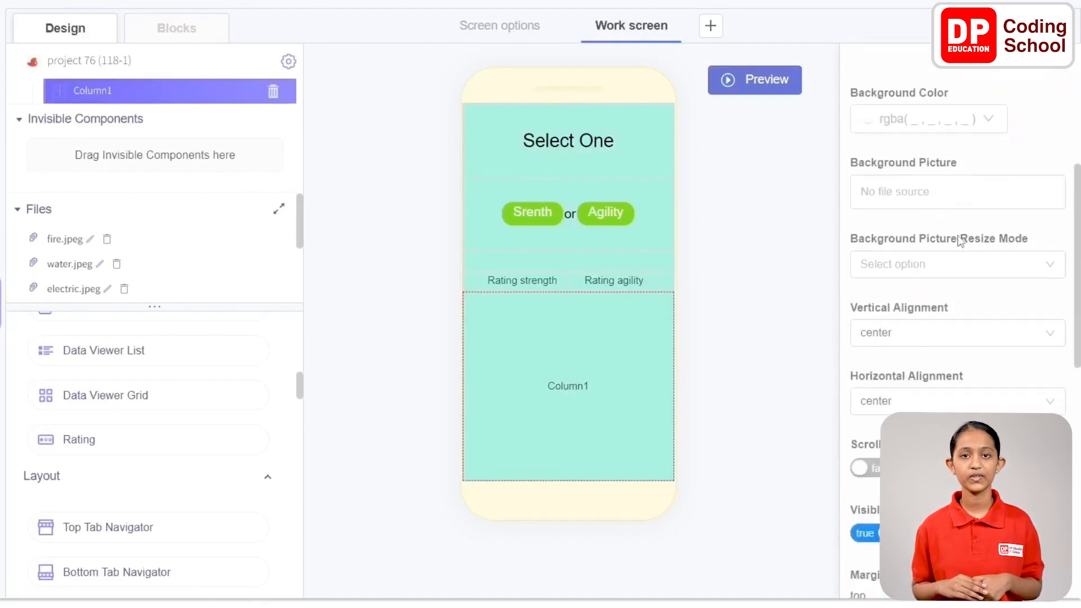
click(966, 231)
click(947, 365)
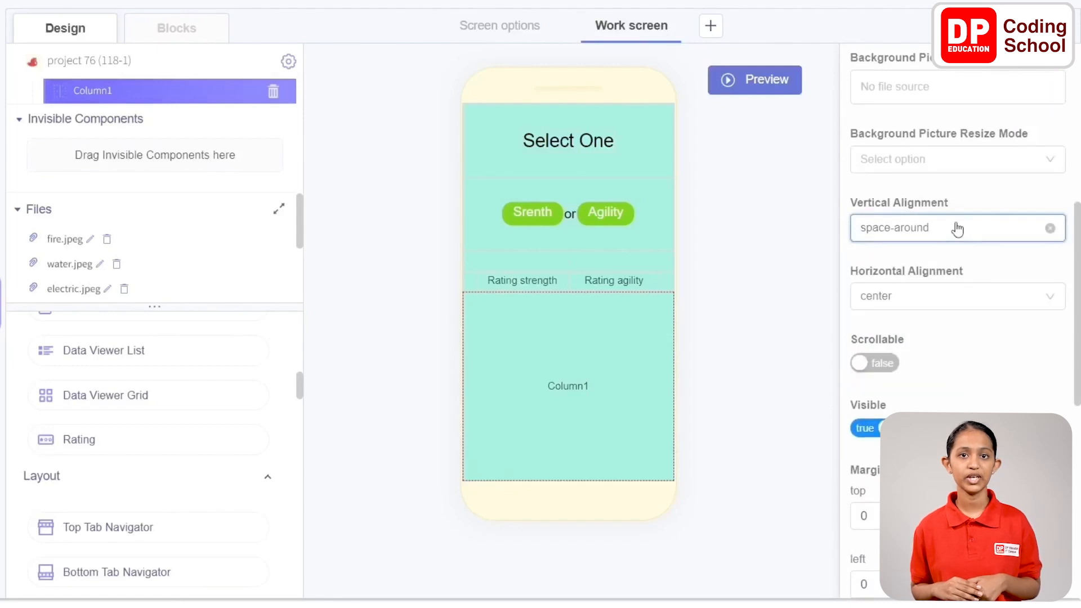
Add an Image component inside Column1 and set its picture to water.jpeg
scroll(126, 421, down, 10)
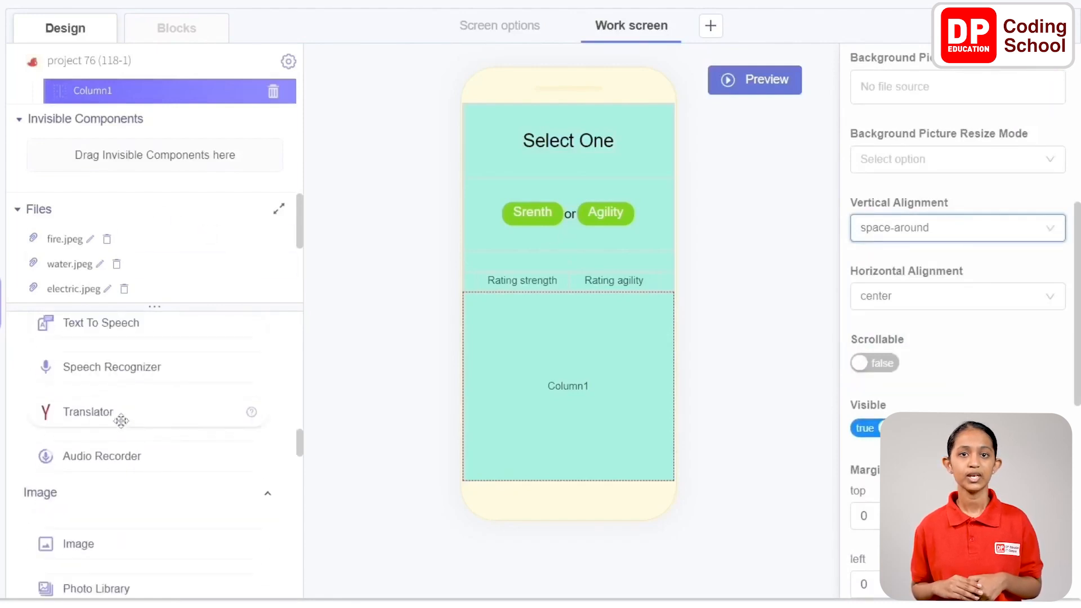
scroll(121, 420, up, 2)
scroll(122, 422, down, 4)
drag(150, 456, 545, 367)
scroll(941, 145, up, 3)
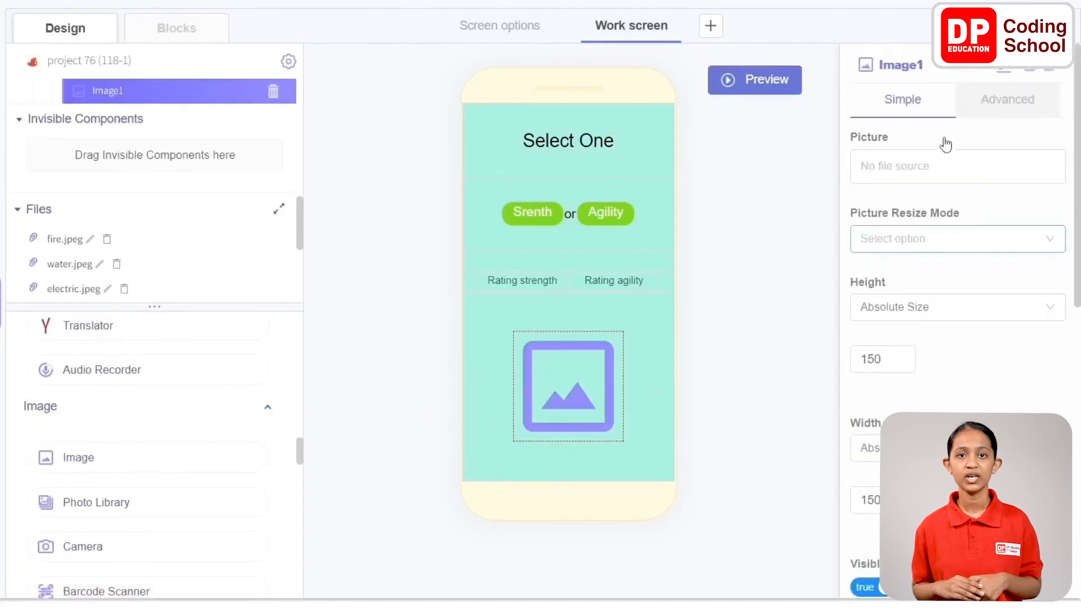
click(943, 163)
click(925, 260)
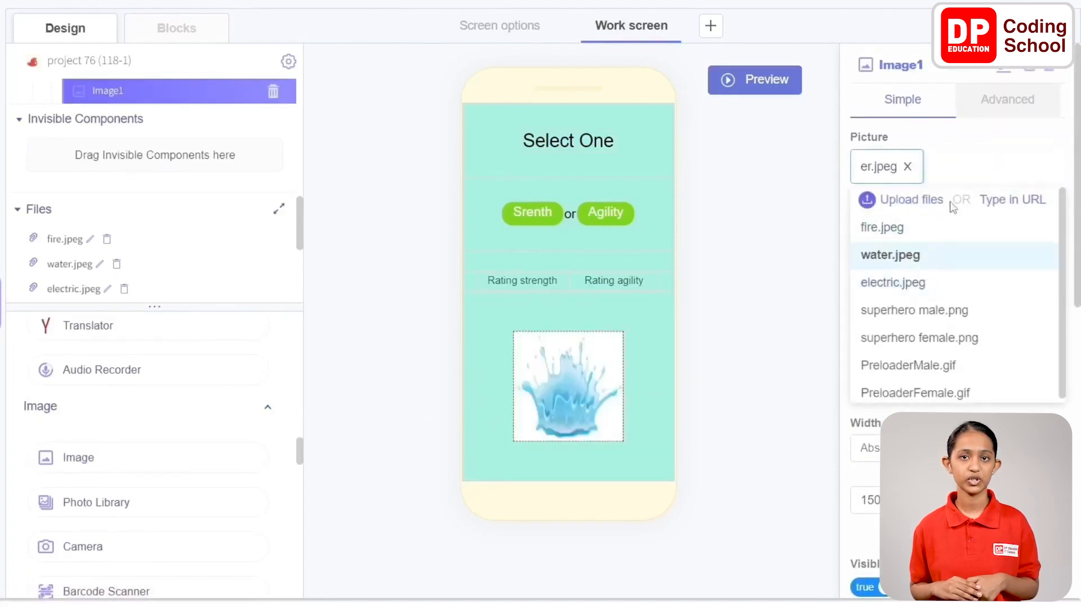
click(978, 139)
Set the water image's absolute height and width to 70 each
scroll(934, 231, down, 3)
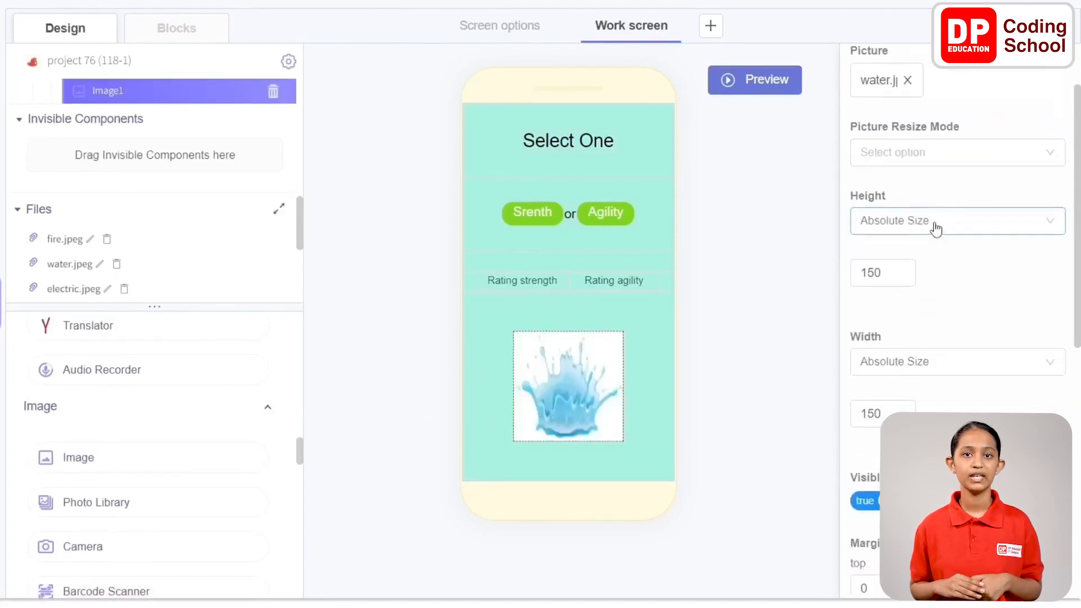
double_click(889, 186)
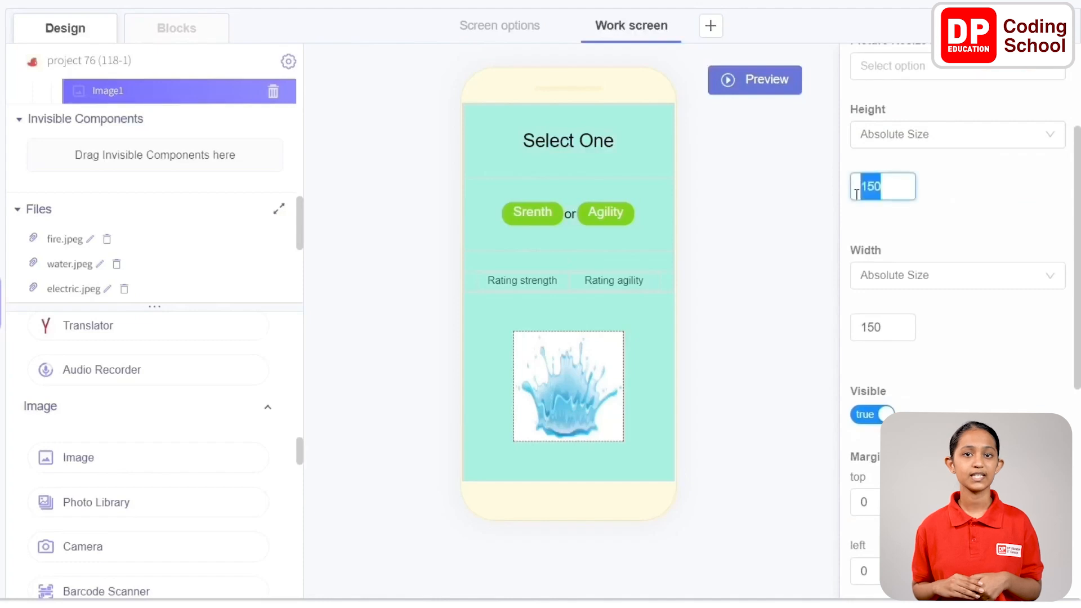
text(70)
key(Tab)
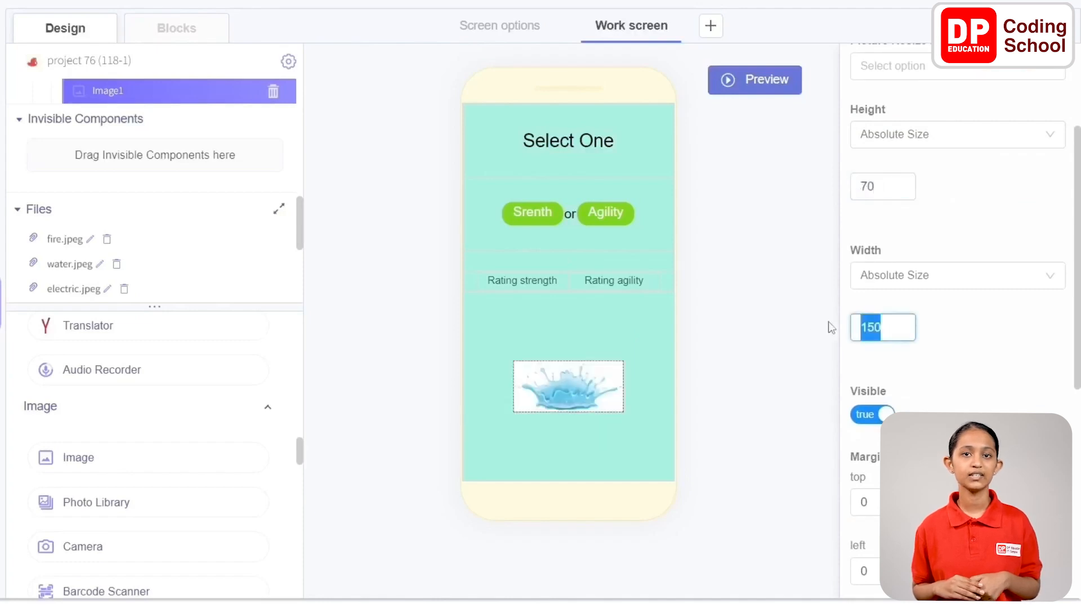
text(70)
click(944, 322)
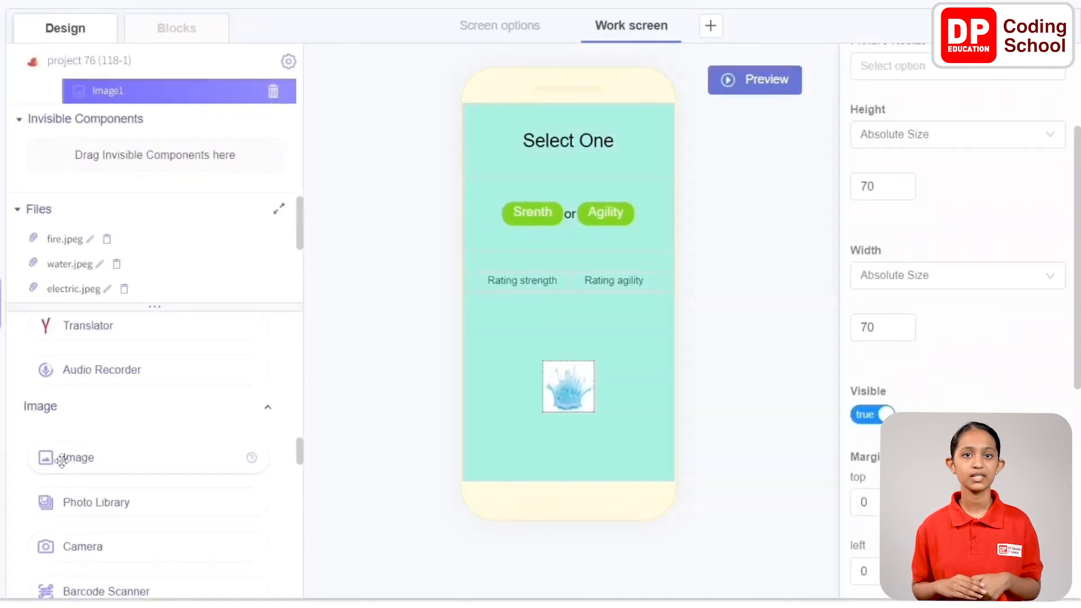
Add a second Image component to Column1 and place it below the water image
drag(62, 461, 504, 392)
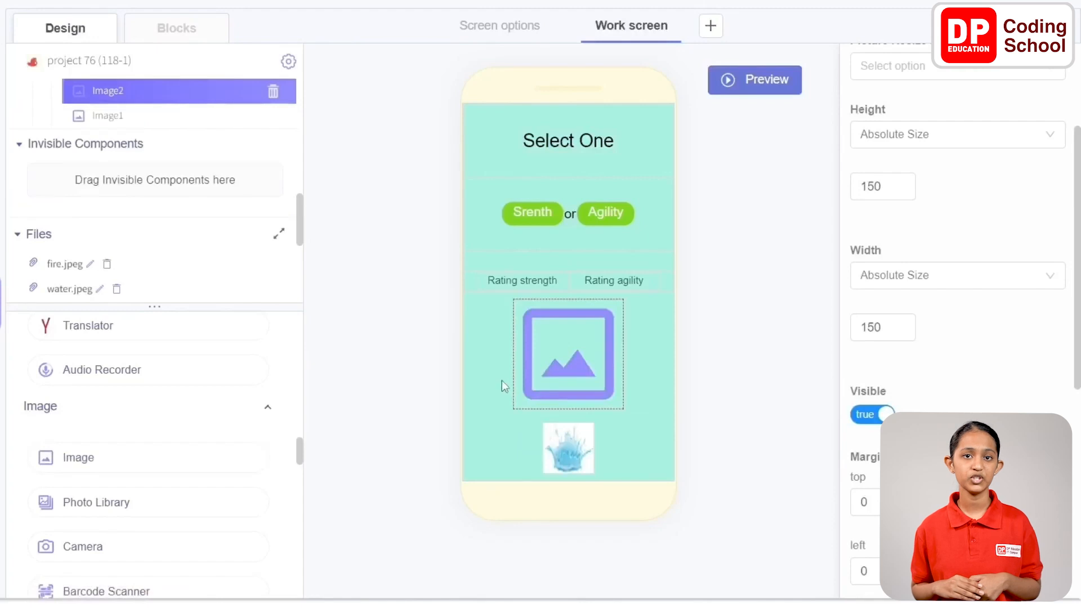
scroll(152, 136, up, 3)
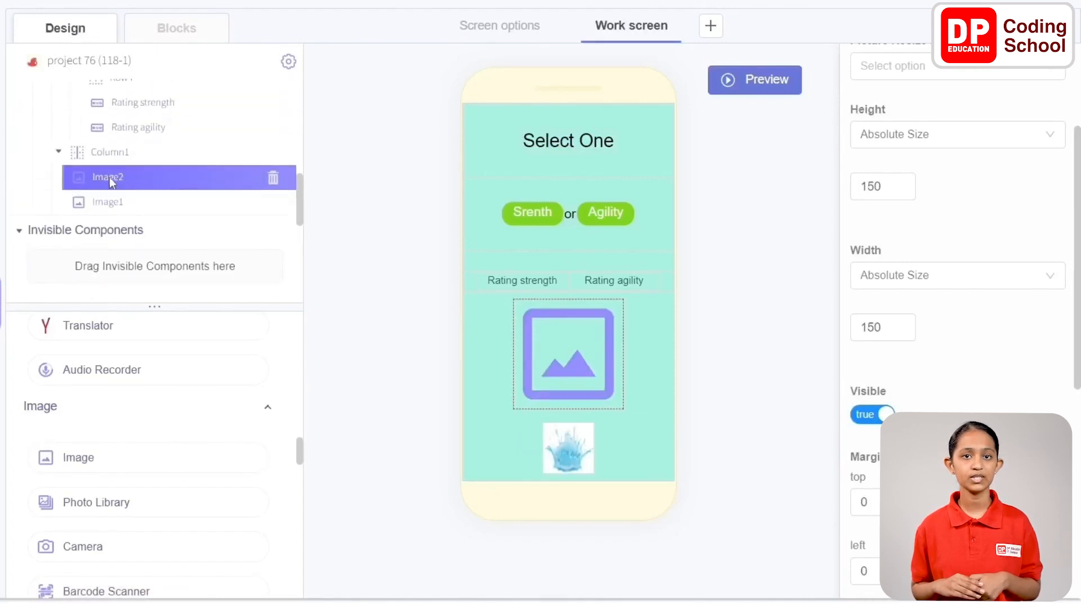
drag(121, 180, 119, 214)
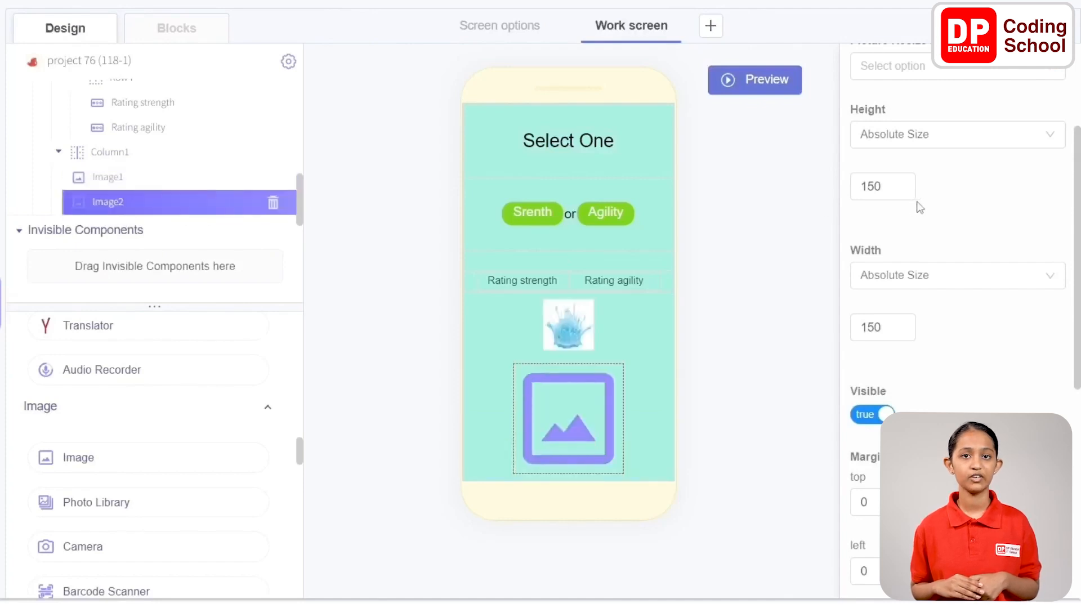
Set the second image's picture to fire.jpeg and its absolute height and width to 70 each
scroll(921, 206, up, 3)
click(936, 168)
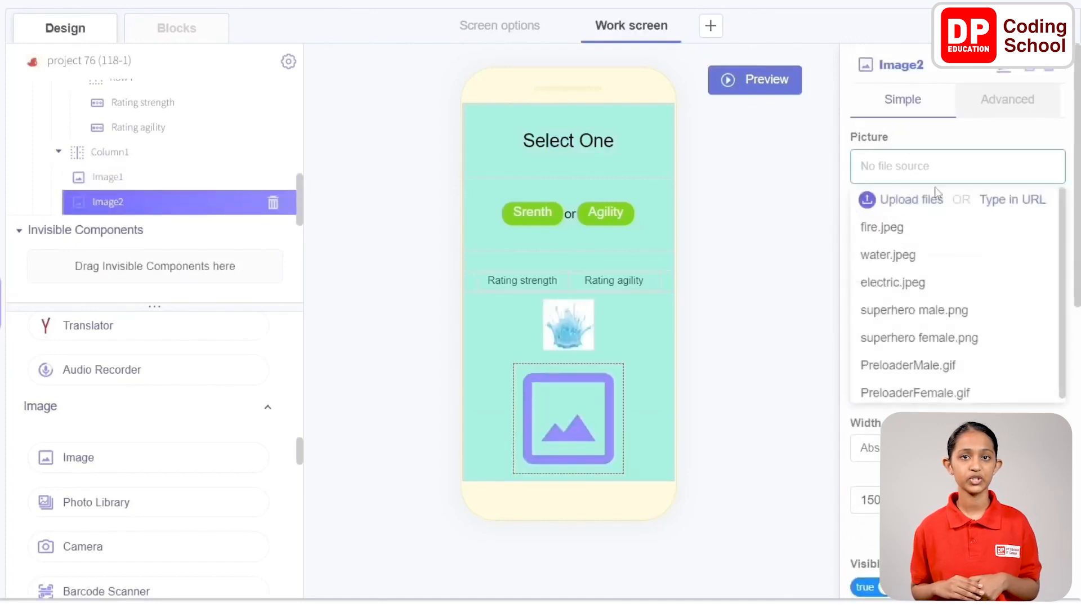
click(924, 226)
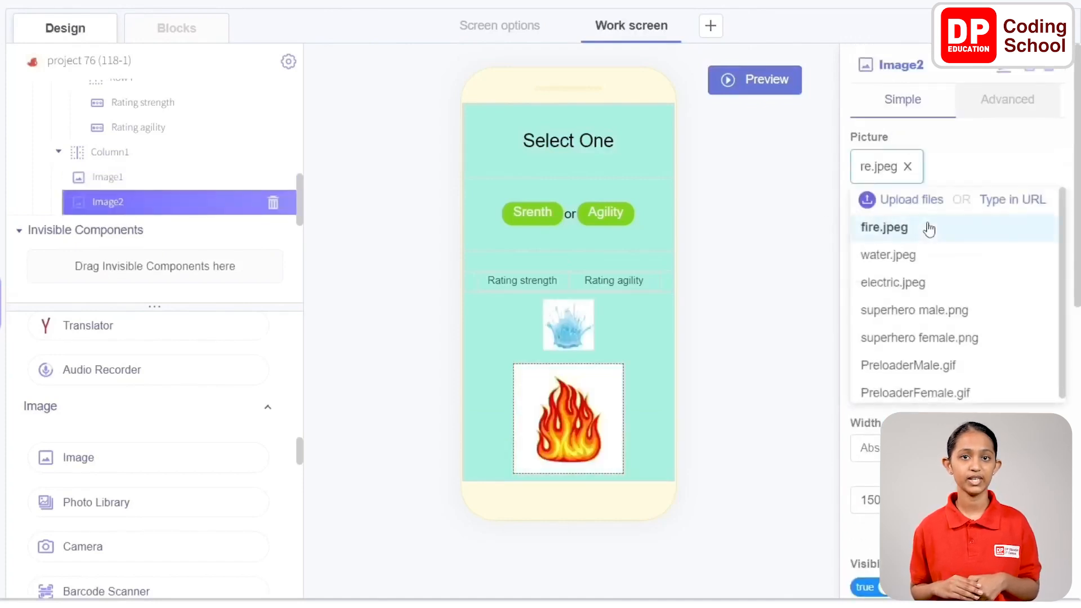
click(977, 144)
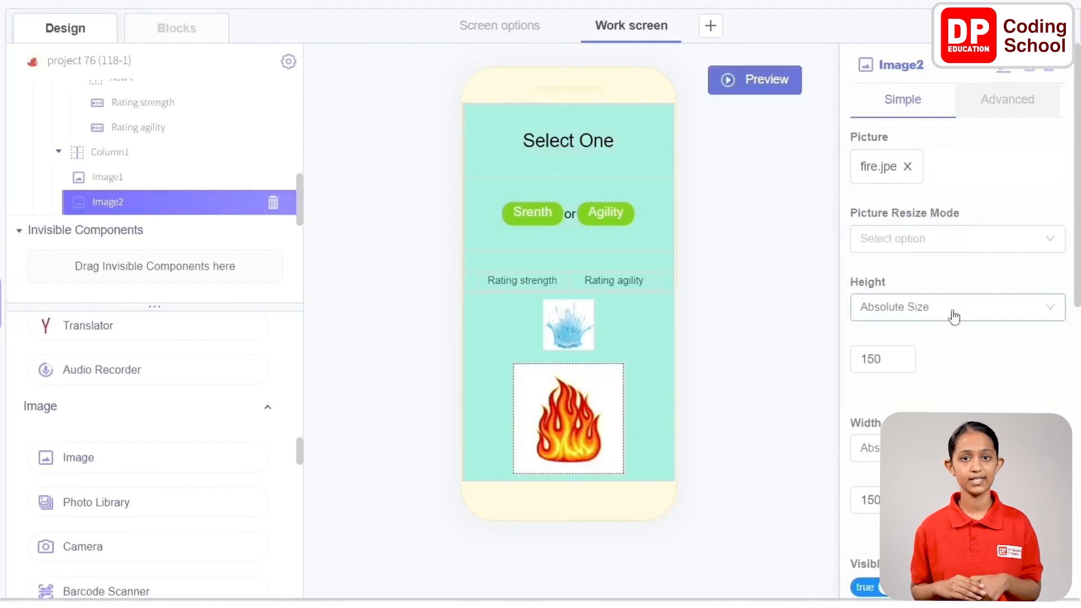
scroll(953, 313, down, 3)
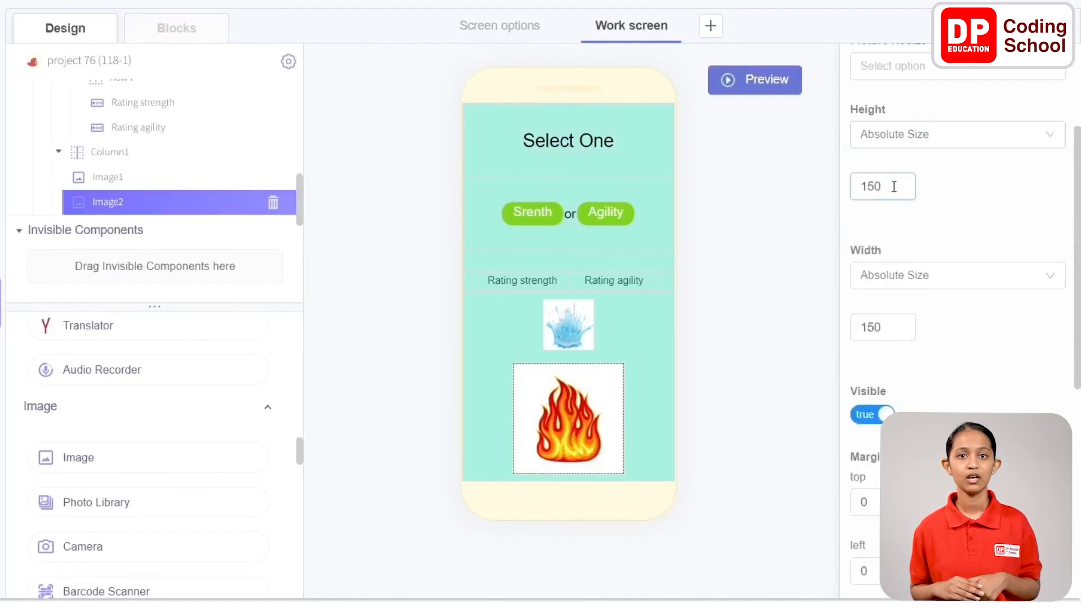
drag(893, 184, 860, 188)
text(70)
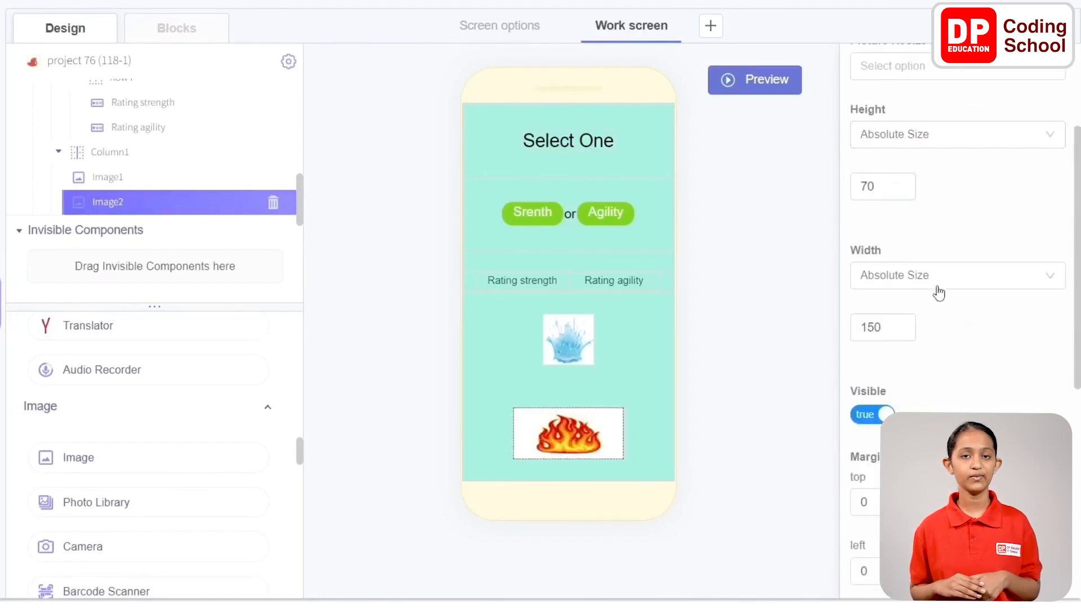
scroll(898, 283, down, 2)
drag(895, 241, 818, 248)
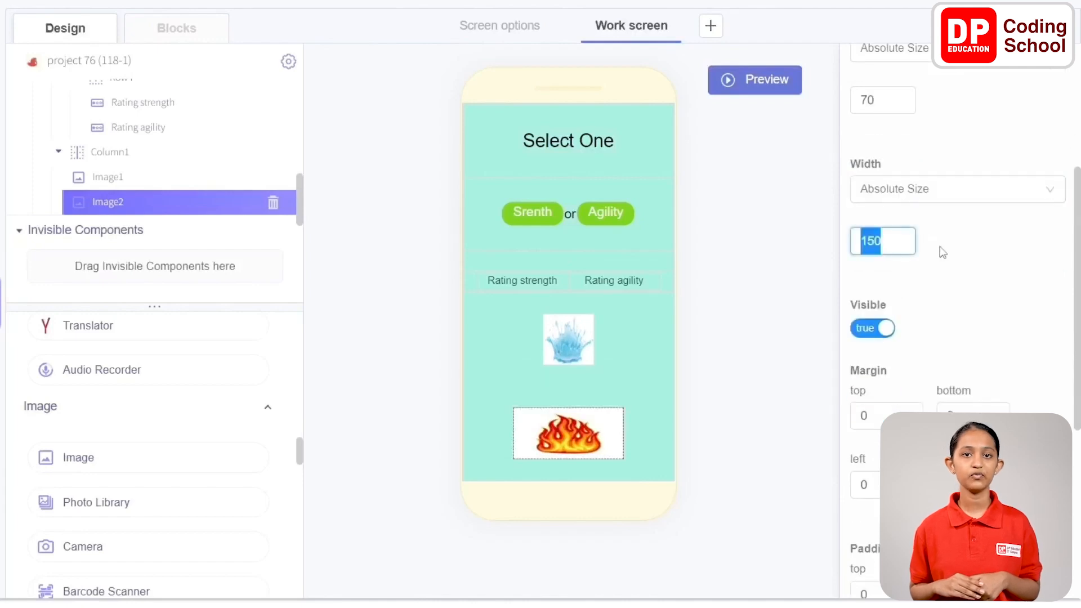
text(70)
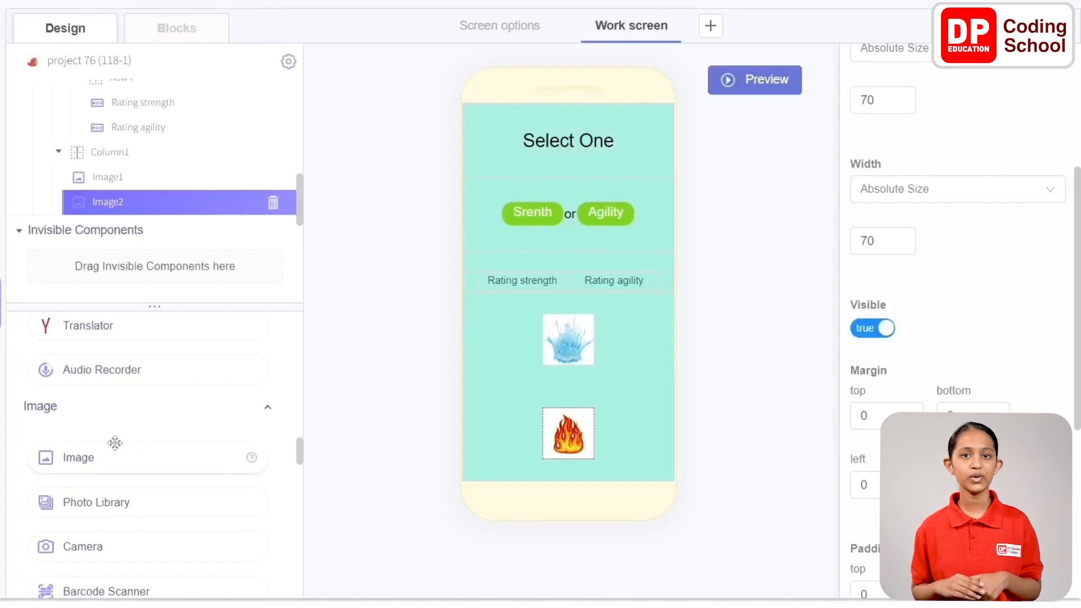
Add a third Image component to Column1 and place it below the fire image
drag(87, 451, 502, 373)
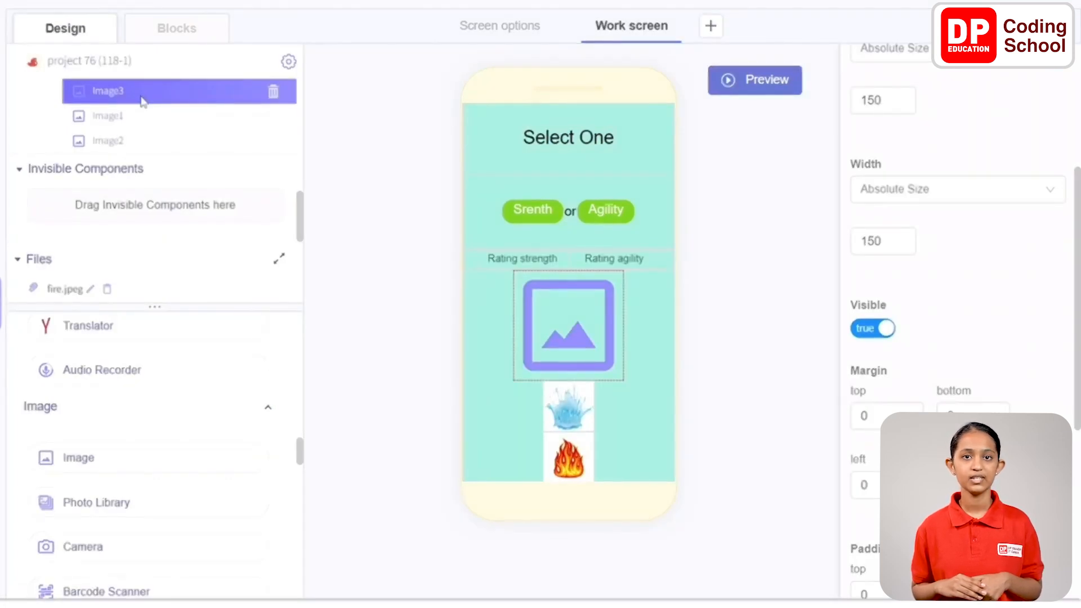
drag(142, 101, 133, 152)
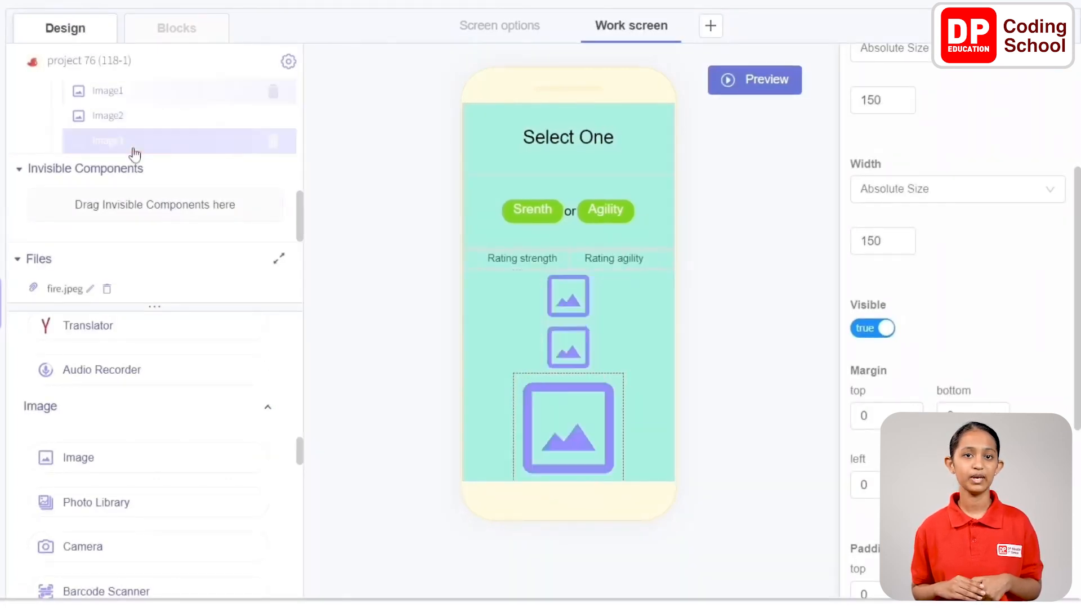
Set the third image's picture to electric.jpeg
scroll(969, 180, up, 5)
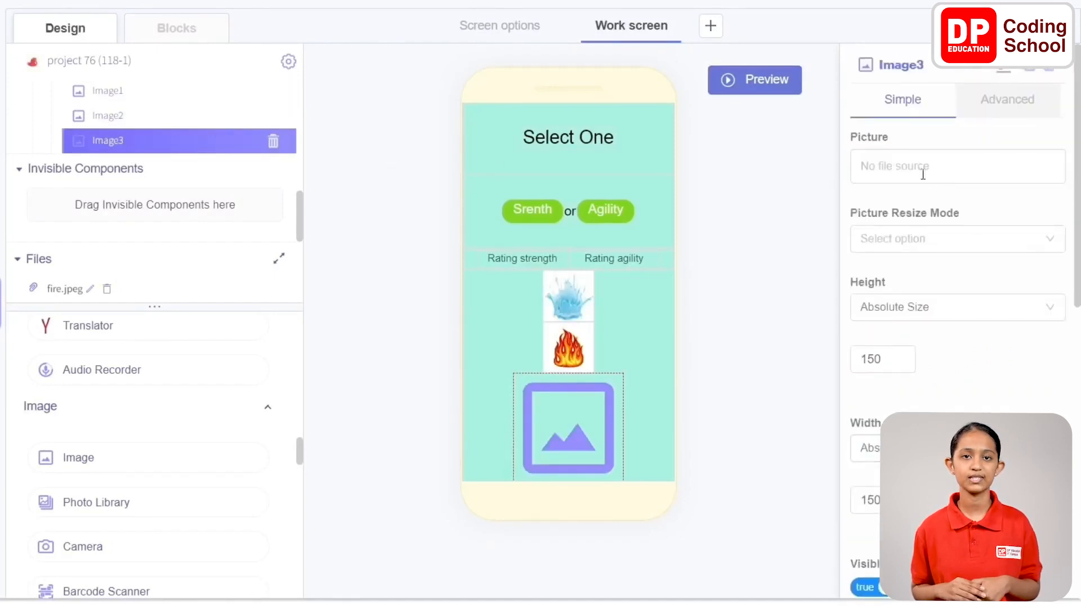
click(920, 169)
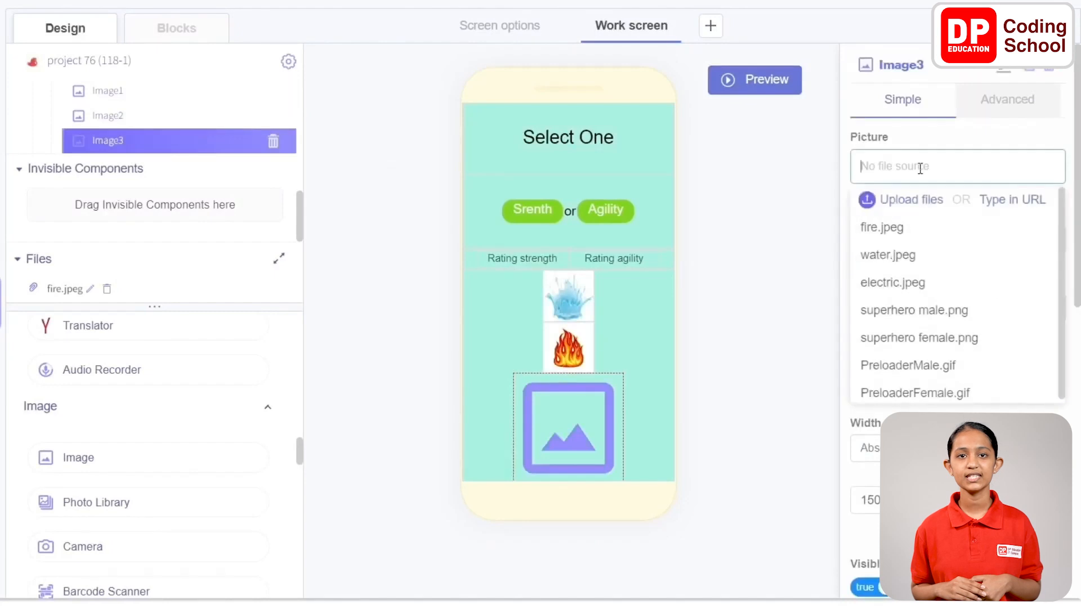
click(932, 282)
click(981, 138)
Set the electric image's absolute height and width to 70 each
scroll(956, 151, down, 1)
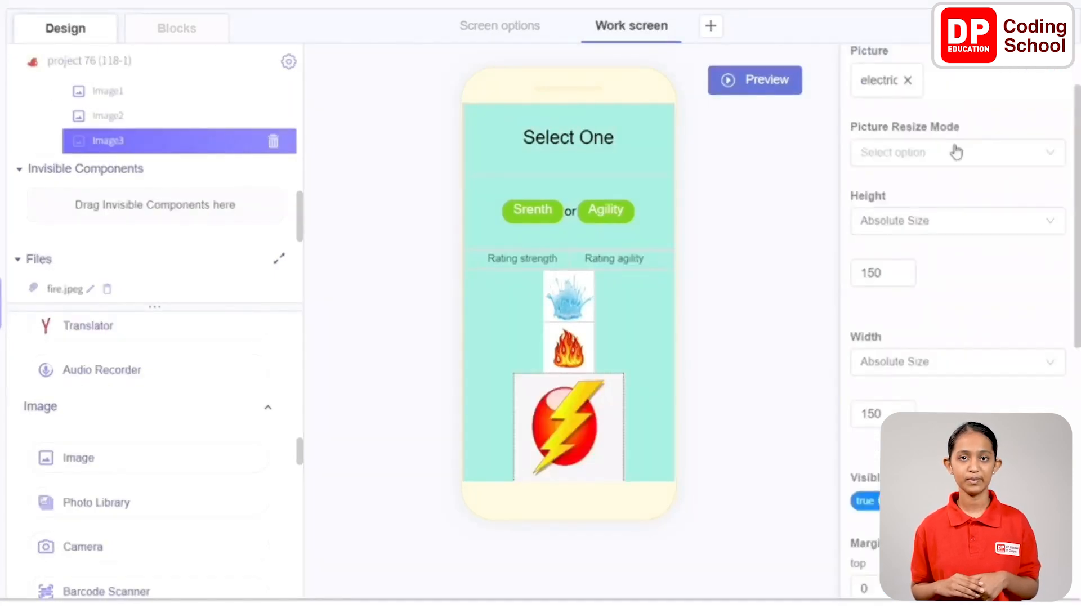
scroll(955, 151, down, 2)
click(903, 141)
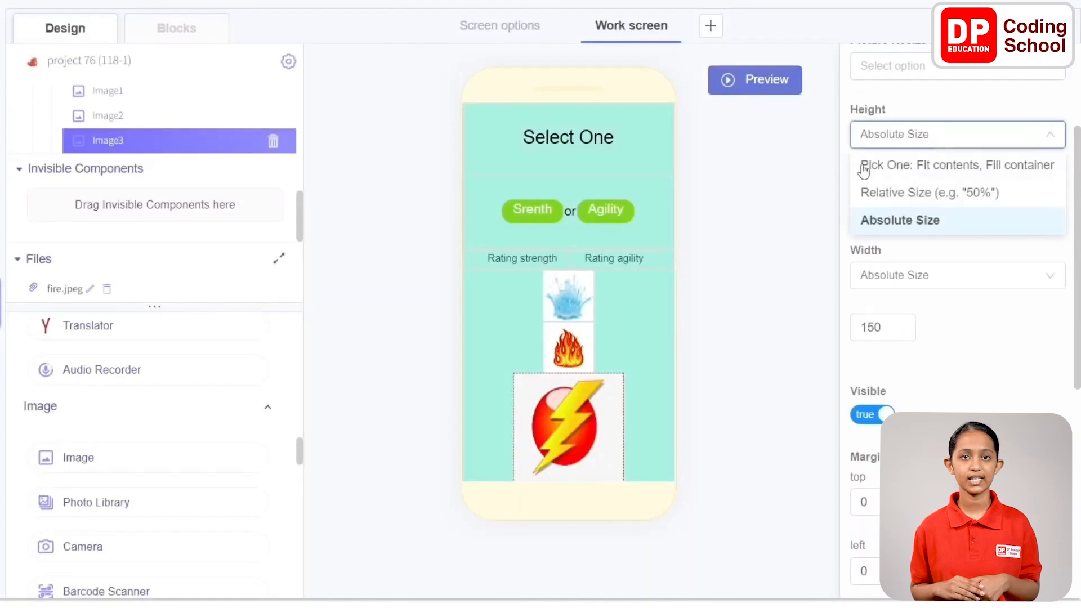
click(911, 219)
double_click(893, 185)
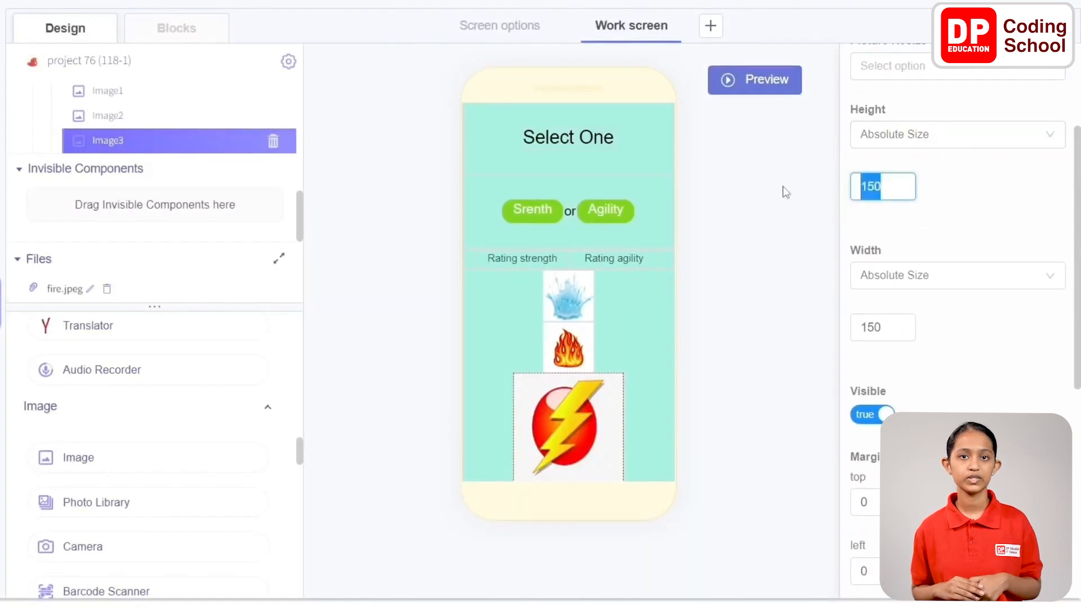
text(70)
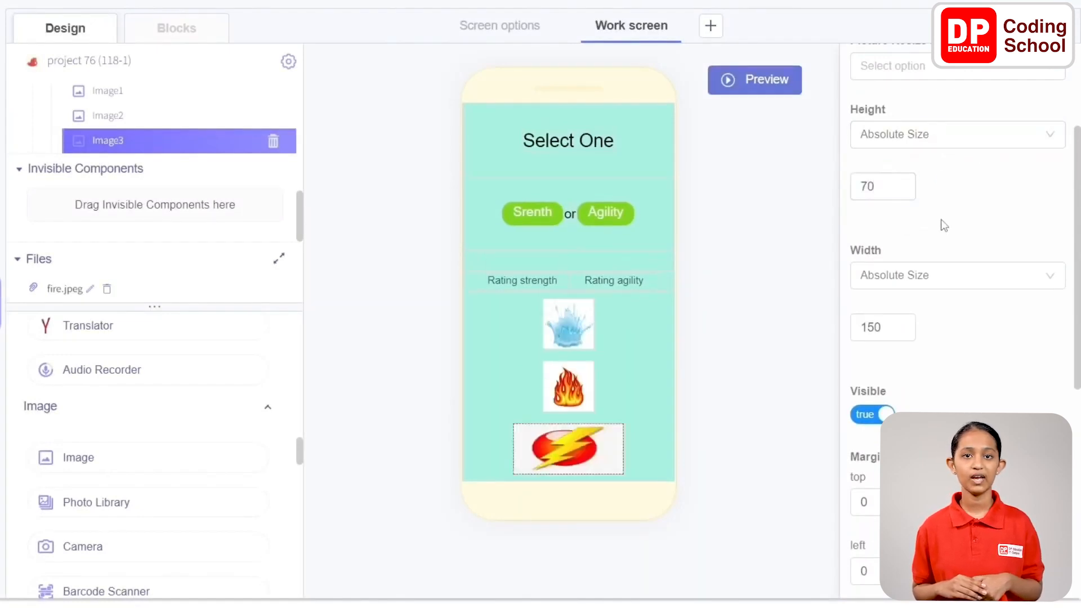
click(951, 282)
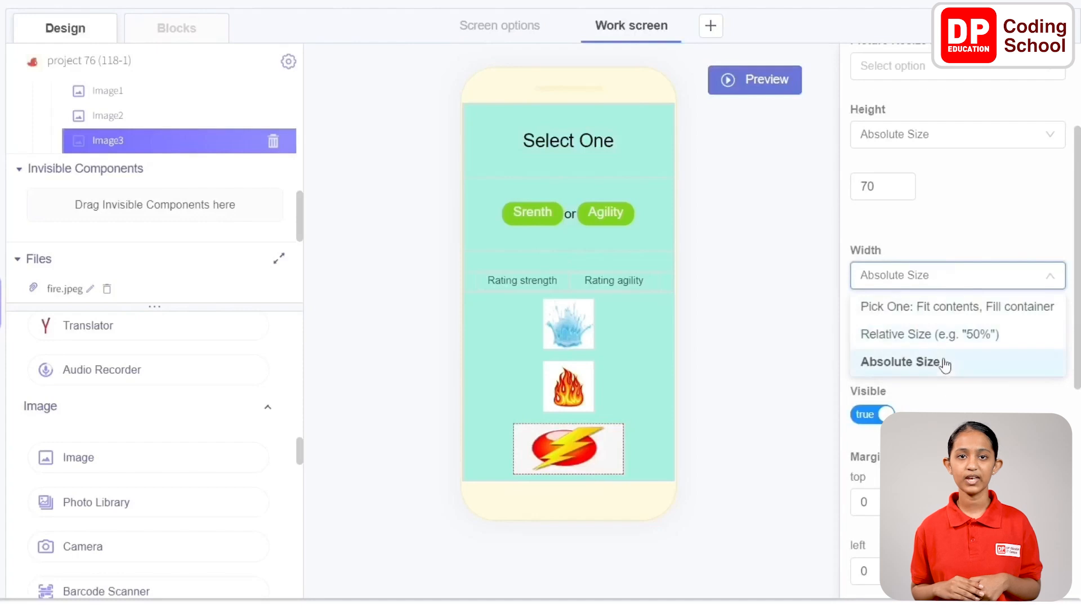
click(941, 362)
double_click(872, 328)
text(70)
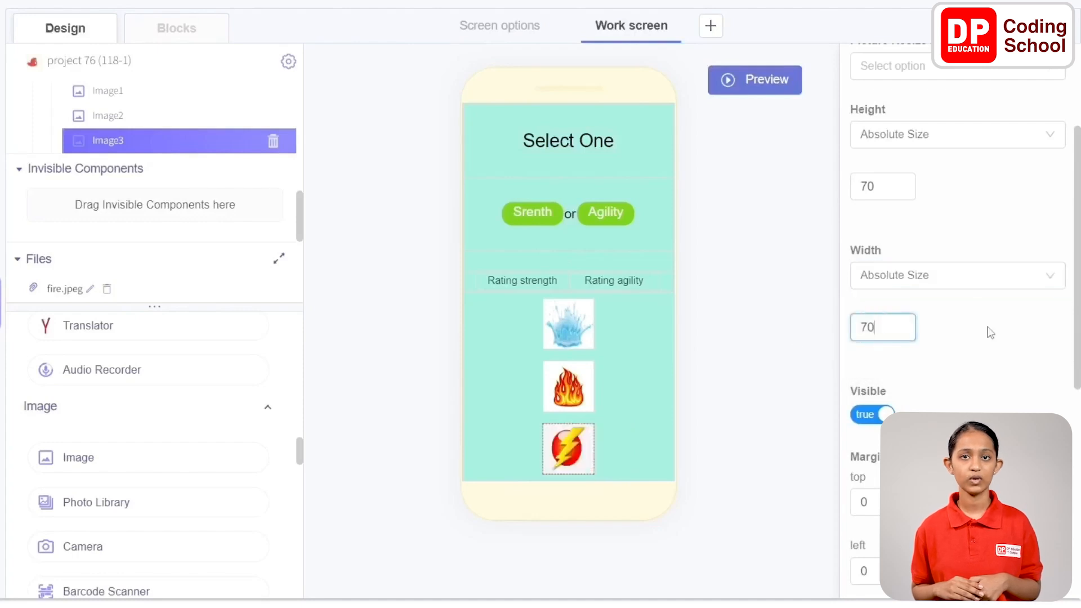
click(971, 327)
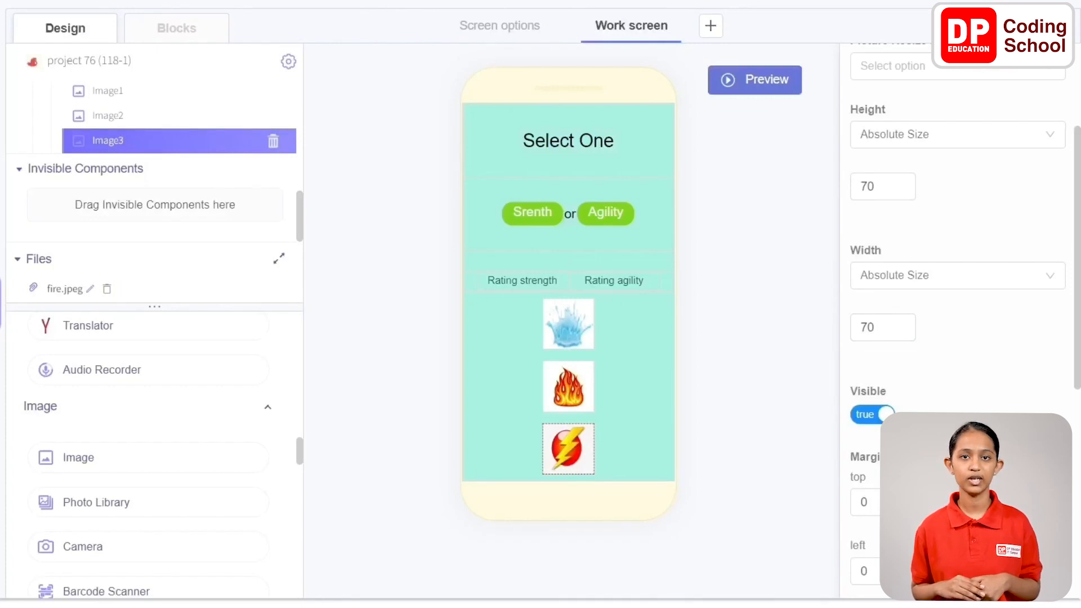
Add a Button component to the Work screen and place it below Column1, outside the column
scroll(101, 495, up, 15)
scroll(109, 447, down, 2)
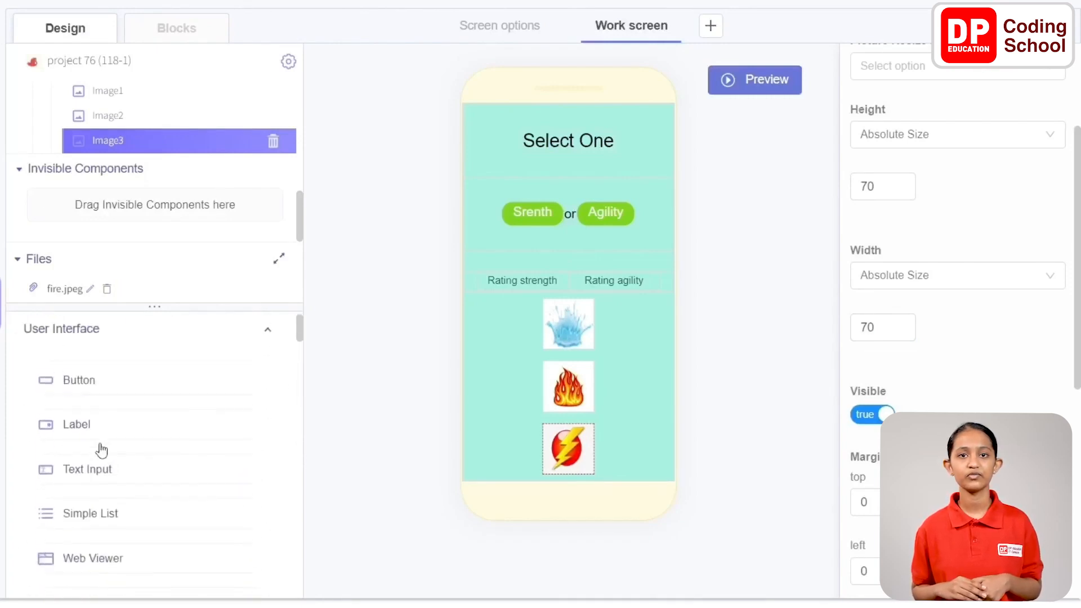
drag(79, 377, 534, 385)
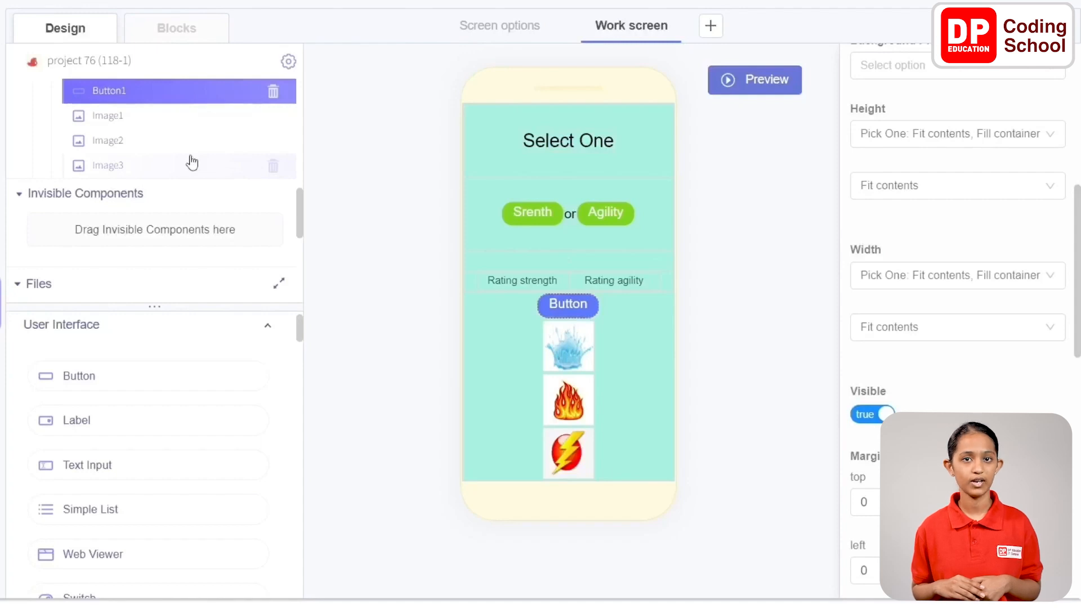
scroll(169, 145, up, 2)
scroll(146, 169, down, 2)
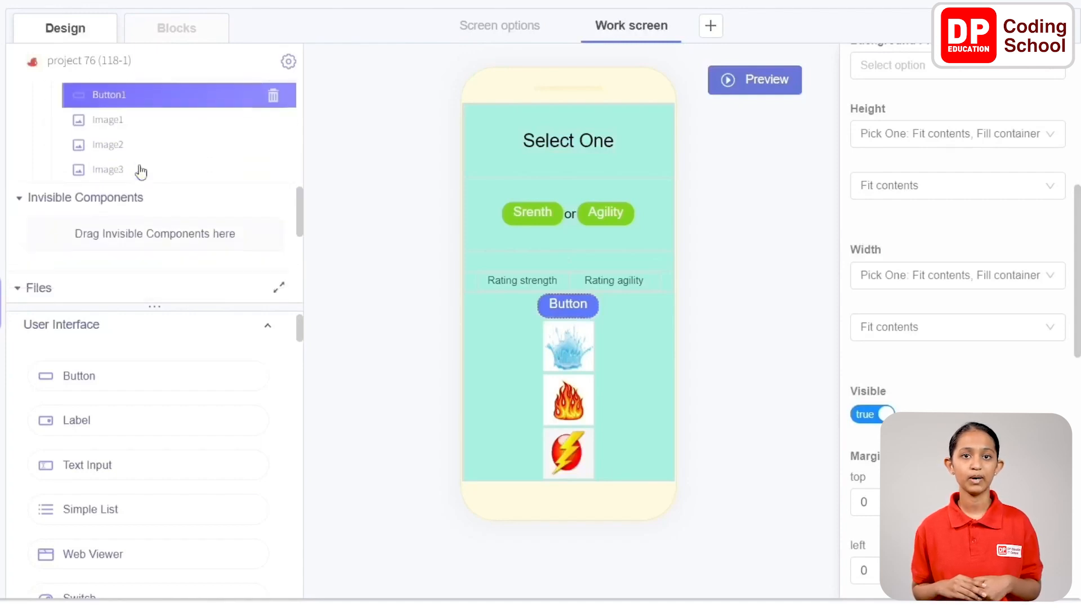
drag(134, 92, 121, 152)
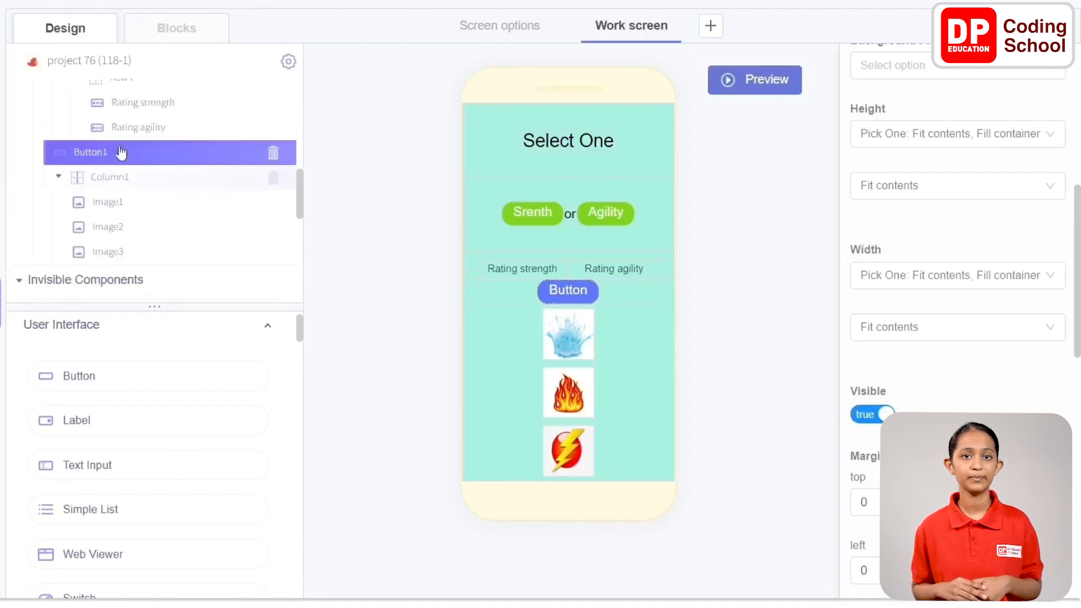
click(59, 177)
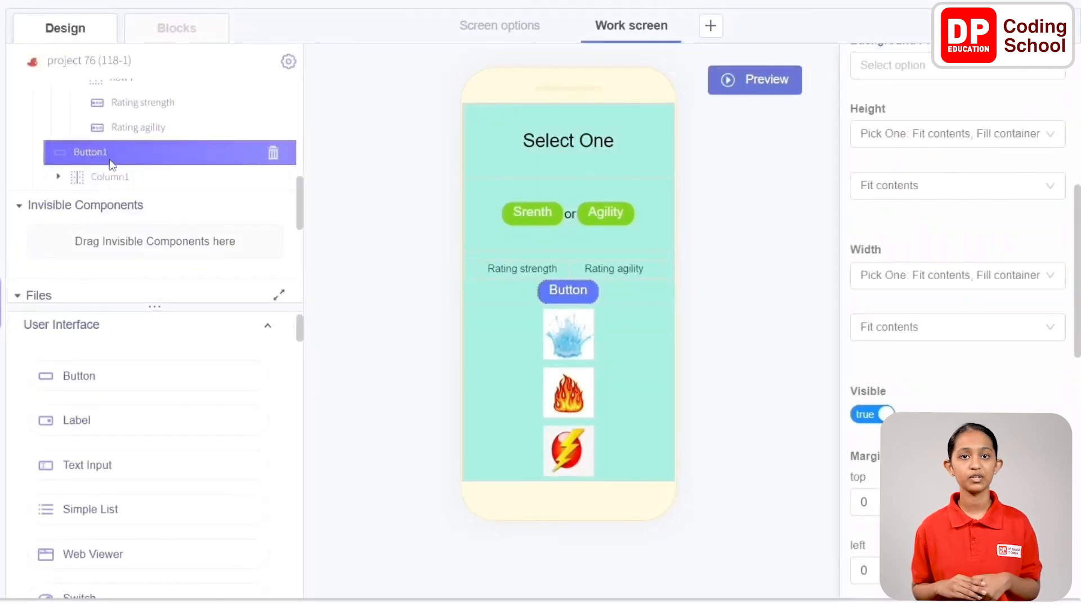
drag(116, 151, 115, 183)
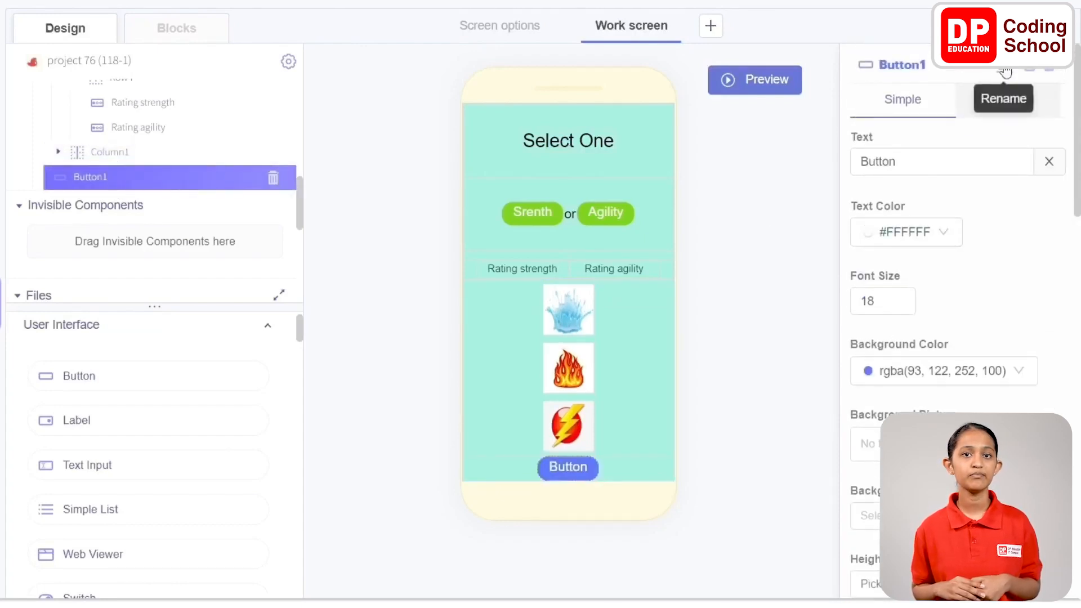
Rename the new button as Button finale1 and set its text to Finale
click(996, 70)
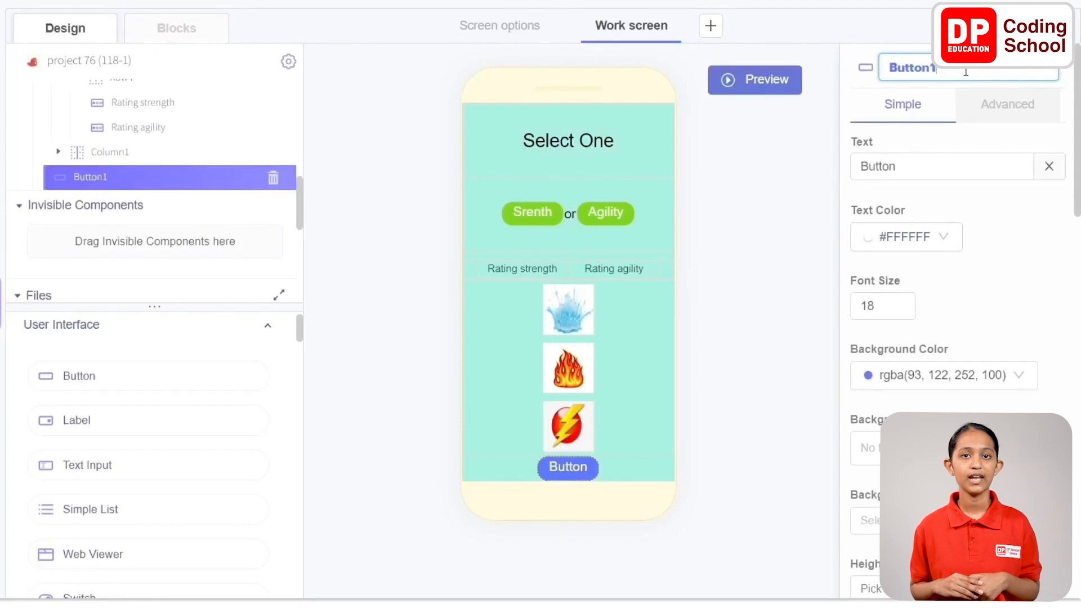
key(BackSpace)
text(finale)
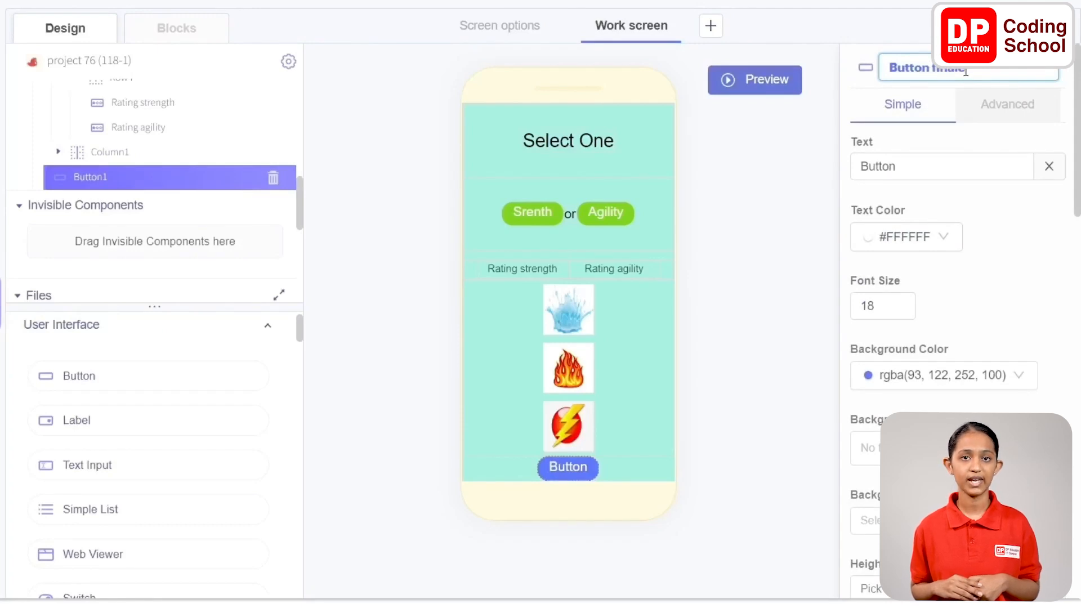
double_click(978, 166)
text(Finale)
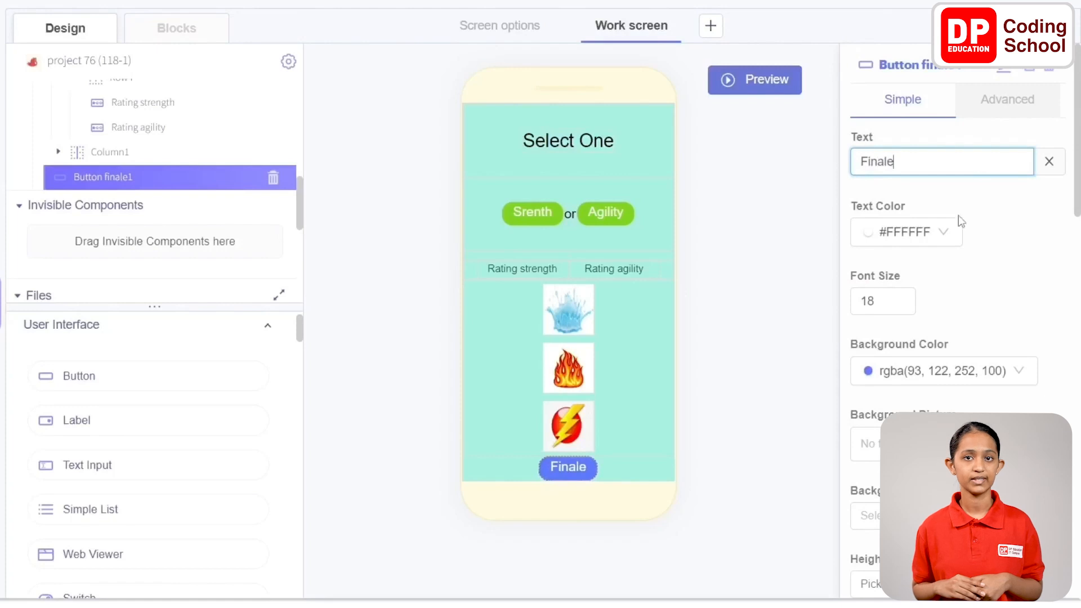
Set the Finale button's background color to green, rgba(126, 211, 33, 1)
click(939, 370)
click(957, 309)
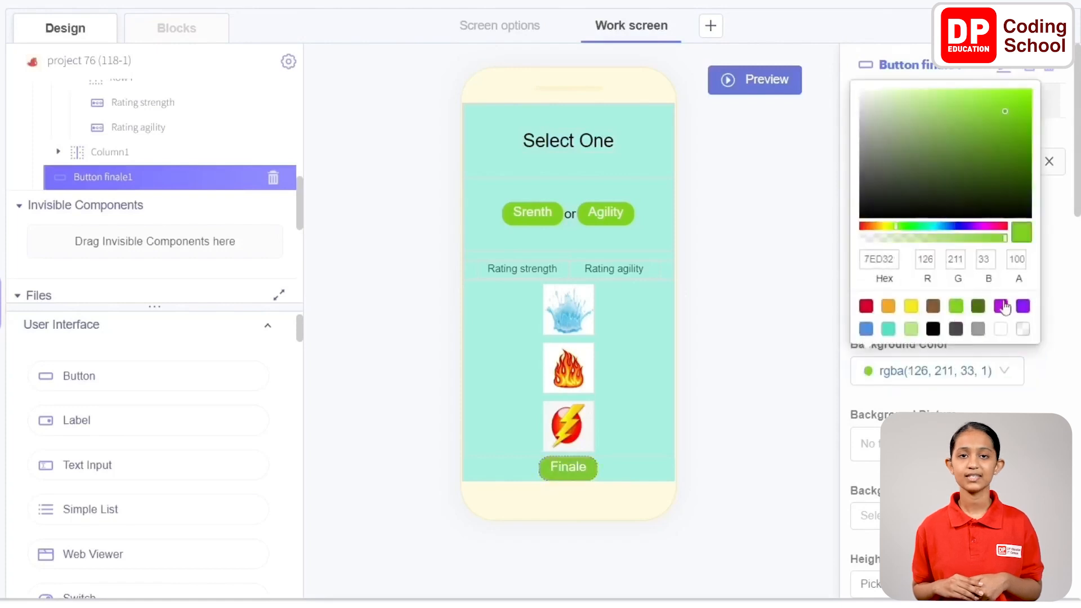
click(1056, 268)
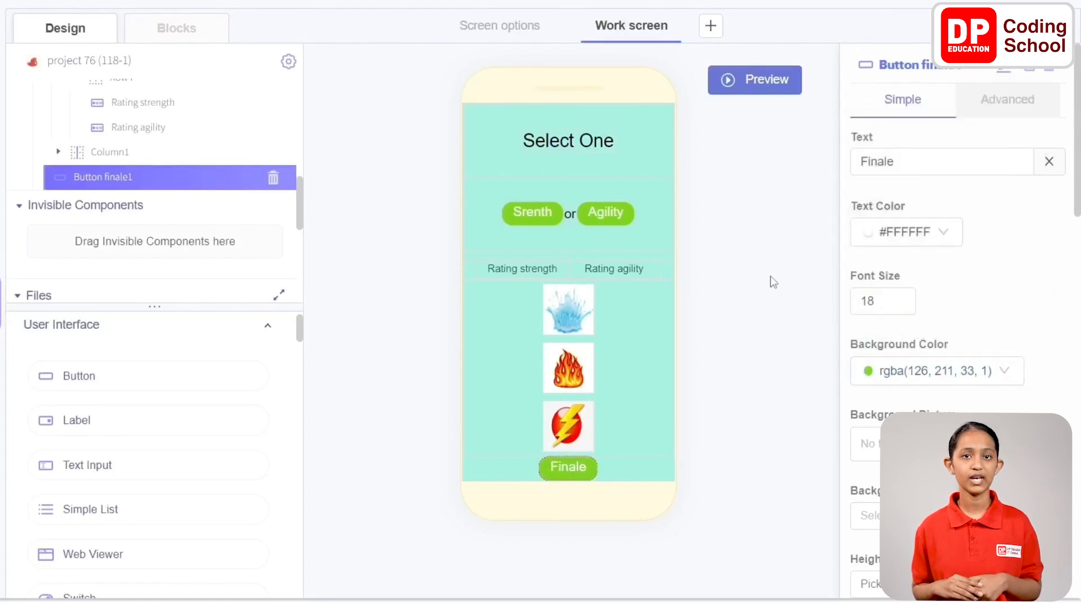
Add a third screen to the project and rename it as final Screen
click(711, 28)
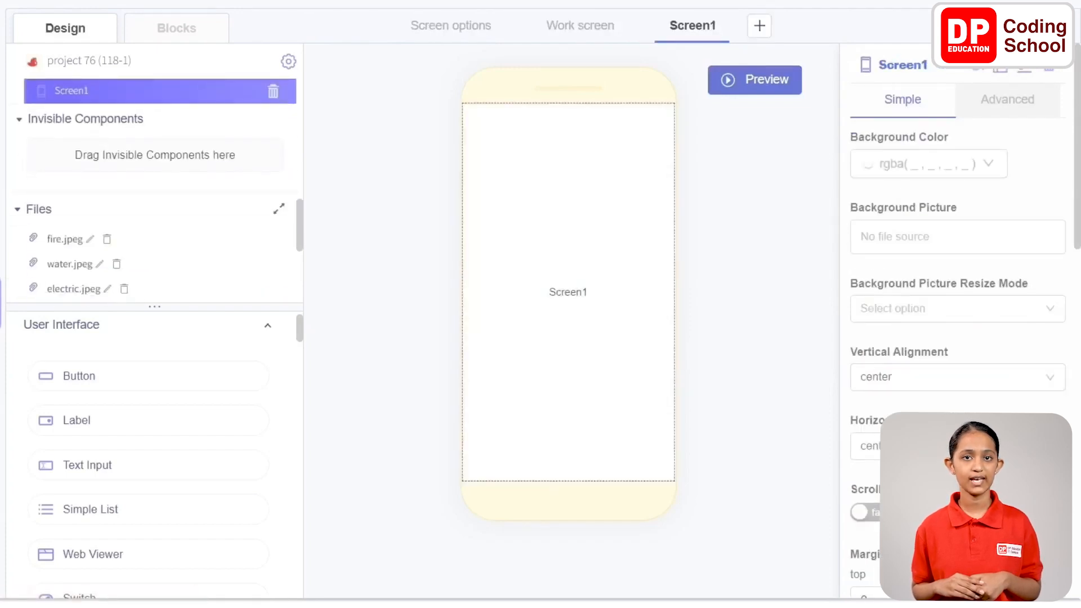
click(1026, 74)
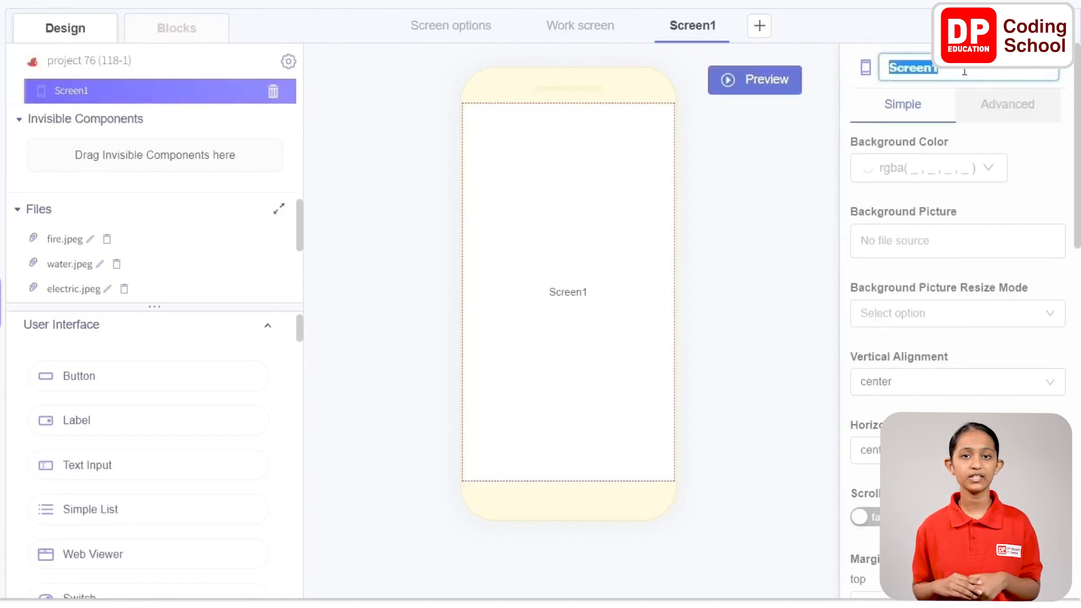
text(final Screen)
key(Return)
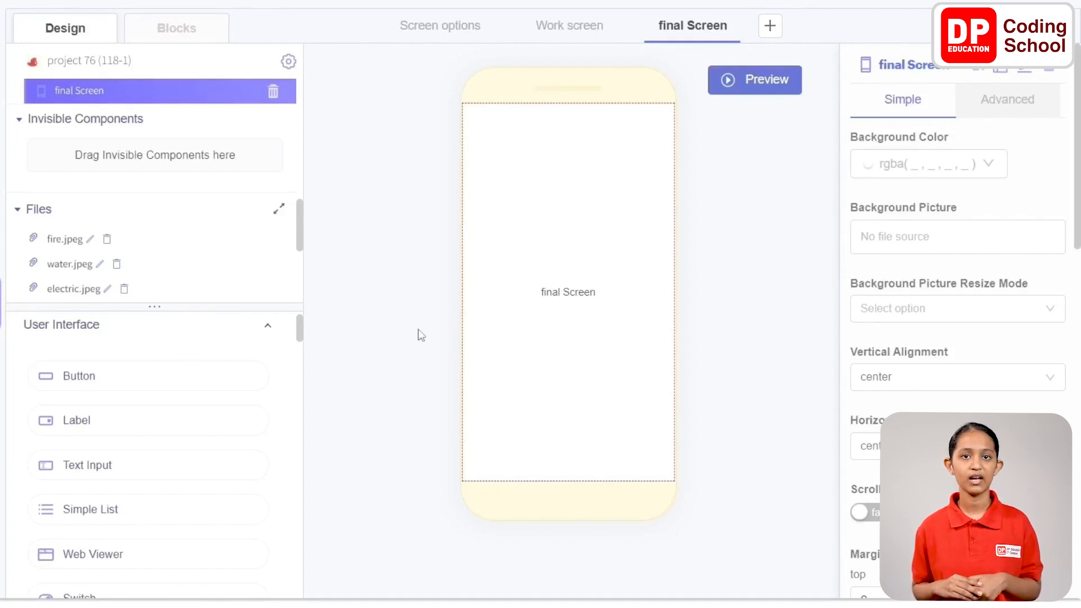
Add an Alert component to the project's invisible components
scroll(103, 410, down, 6)
scroll(104, 411, up, 2)
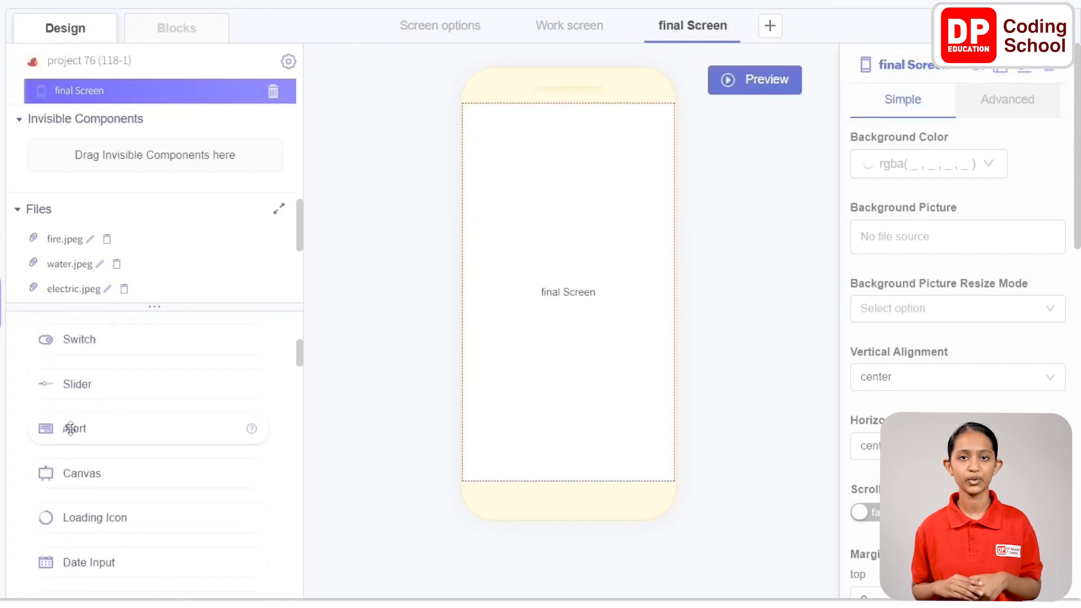
drag(71, 429, 558, 344)
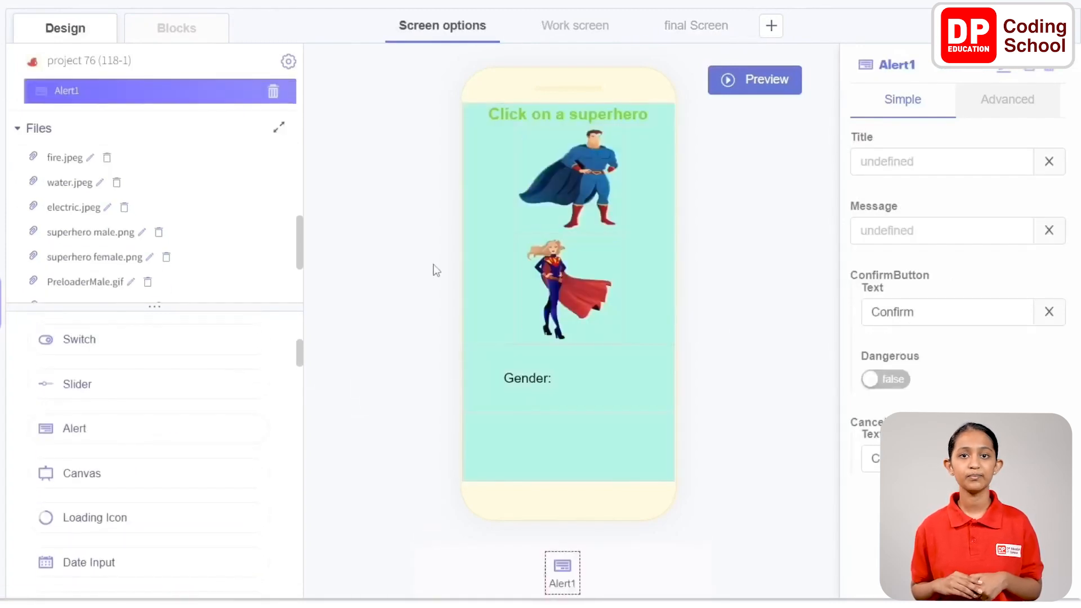
scroll(126, 211, up, 3)
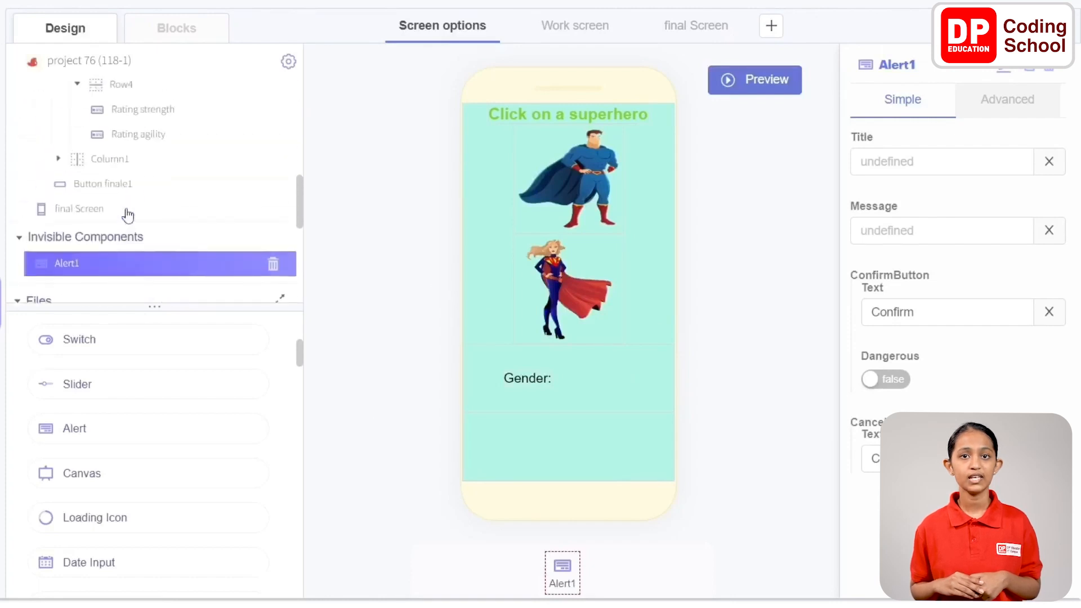
drag(298, 185, 300, 198)
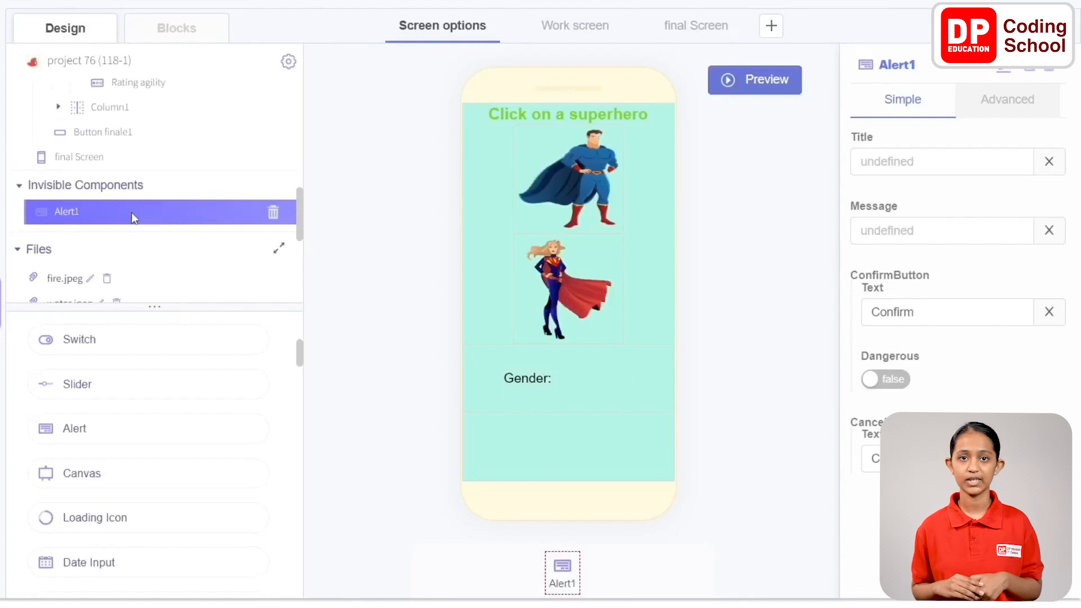
Set the alert's title to Alert and its message to Enter Data
click(945, 162)
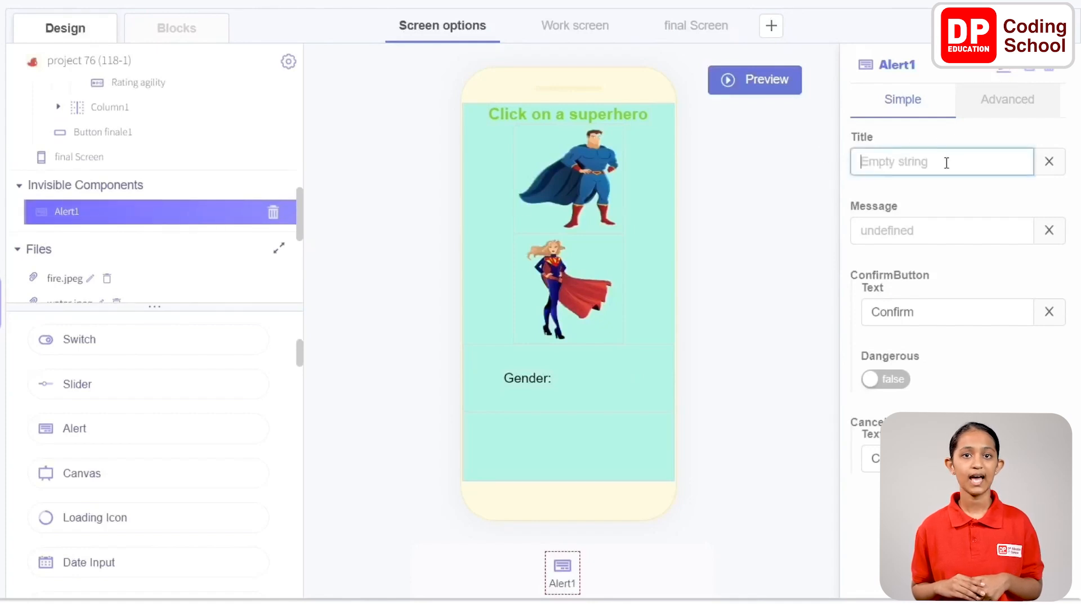
text(Alert)
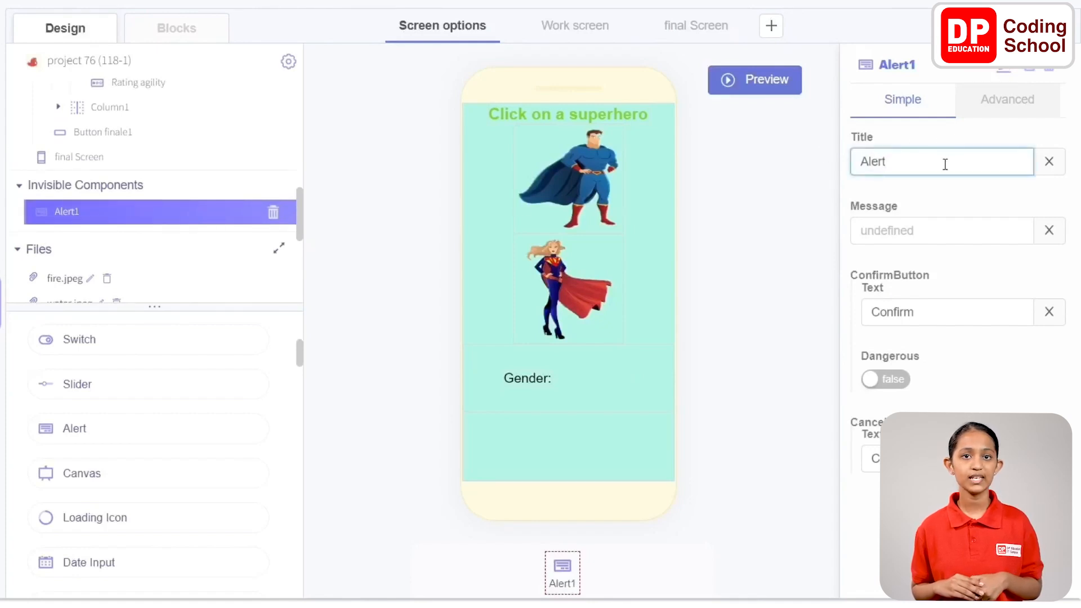
click(940, 230)
text(Enter Data)
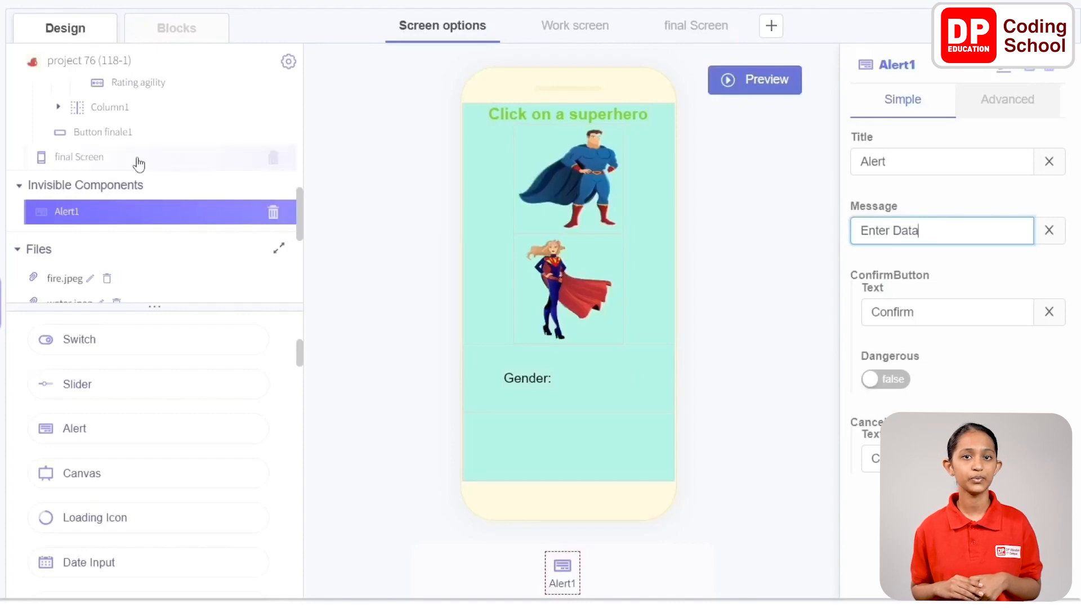
Start a live test of the app and view its opening superhero screen in the preview
scroll(138, 164, down, 3)
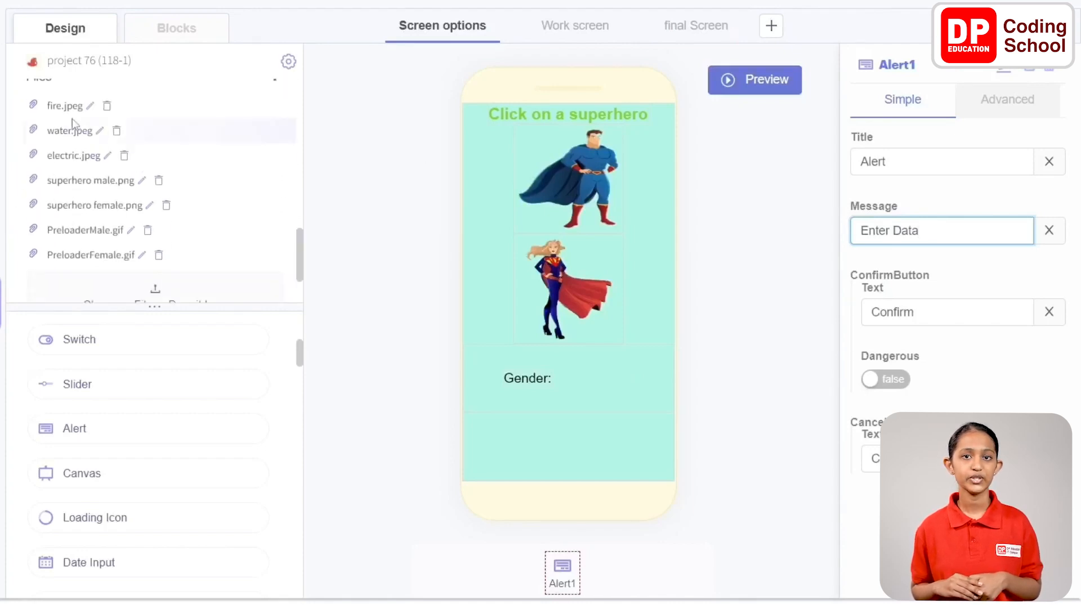
scroll(98, 236, down, 1)
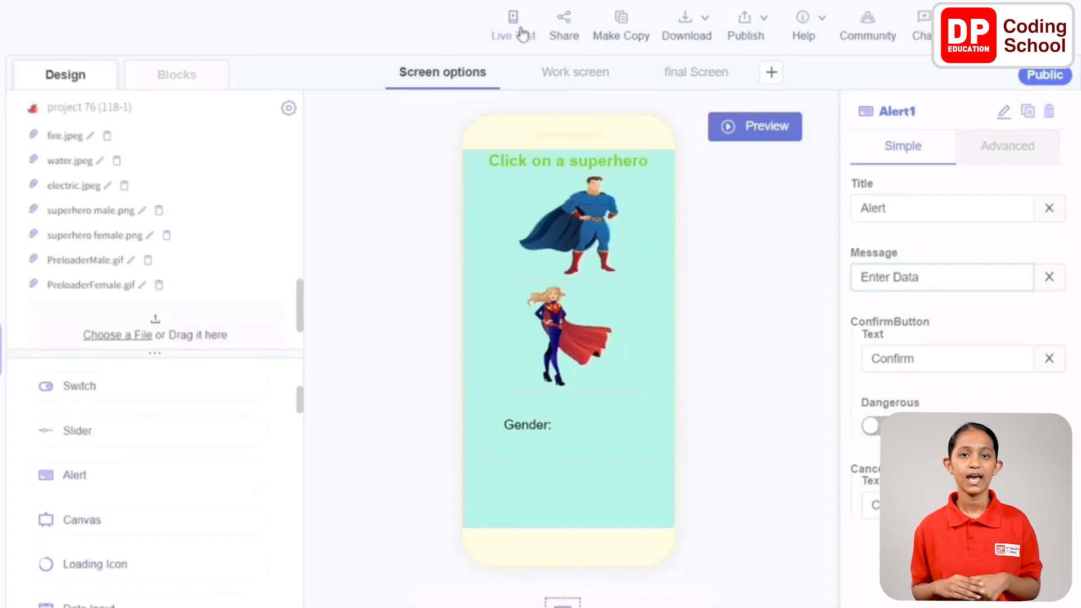
click(522, 34)
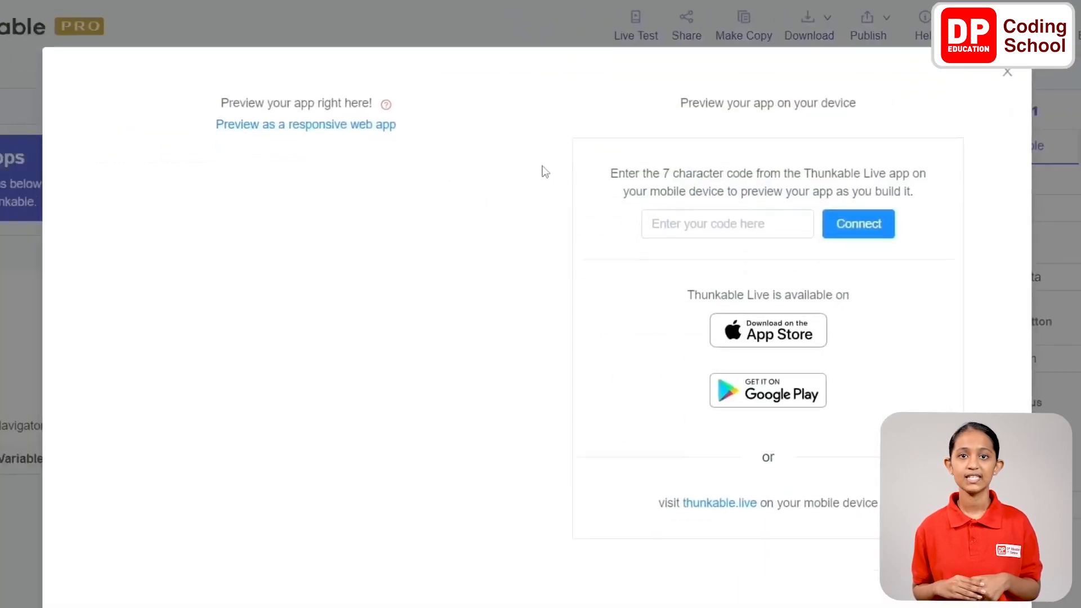
scroll(545, 172, down, 2)
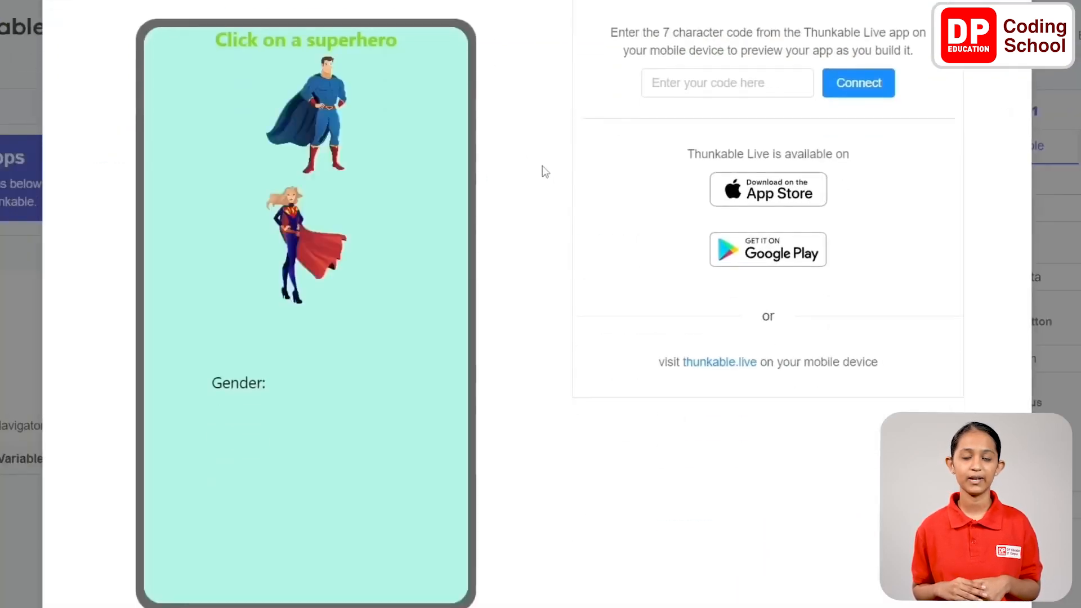